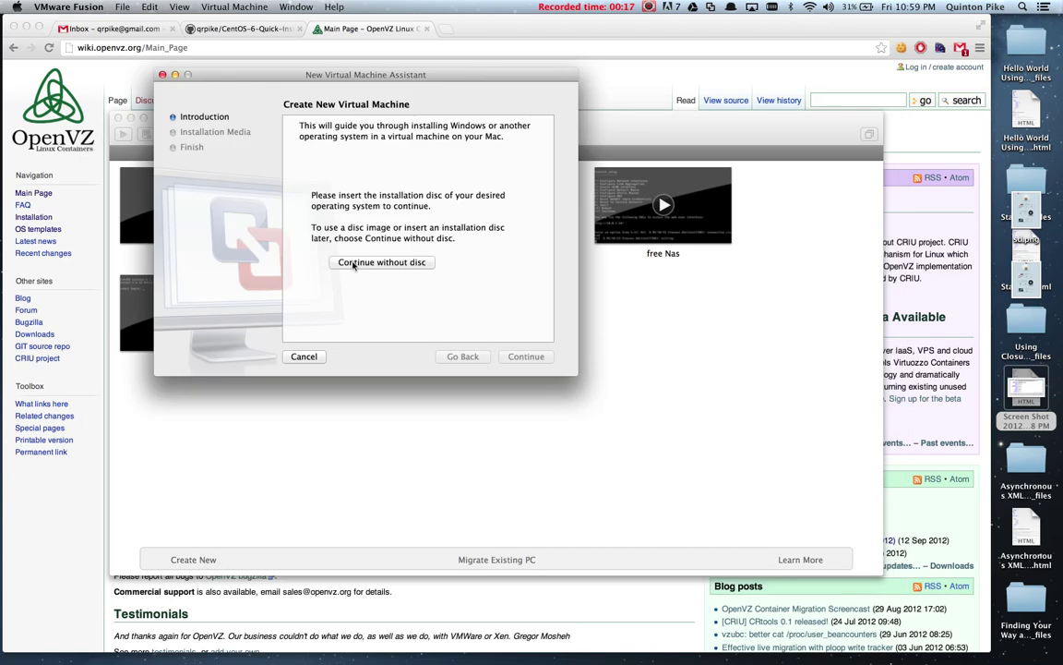
# Continue without a disc and use CentOS-6.3-x86_64-minimal.iso as the installation image
pyautogui.click(355, 263)
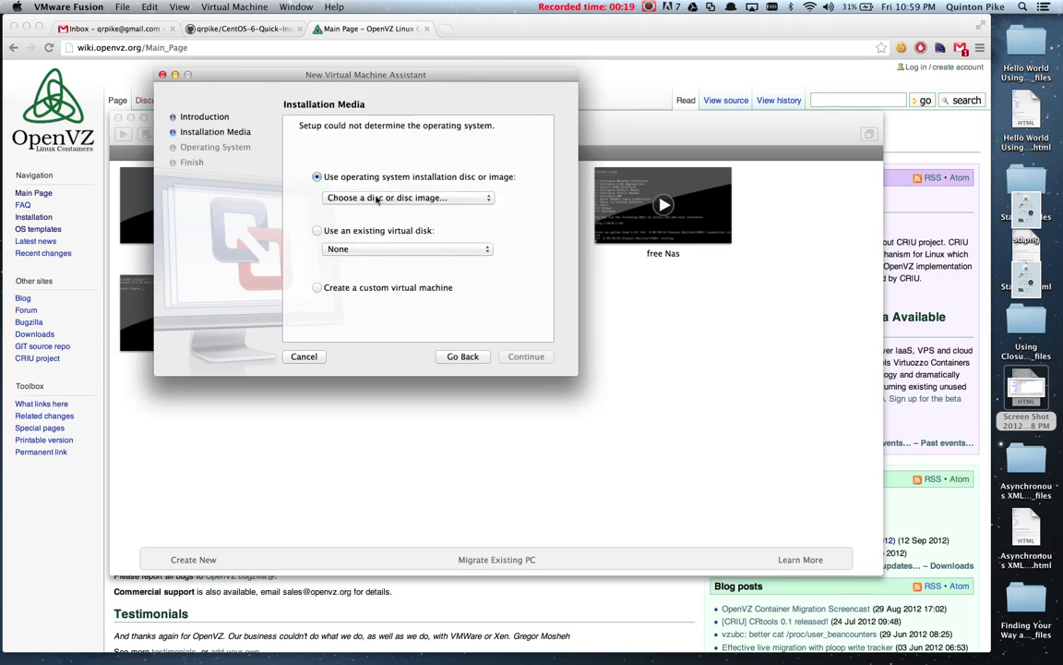
pyautogui.click(388, 196)
pyautogui.click(389, 196)
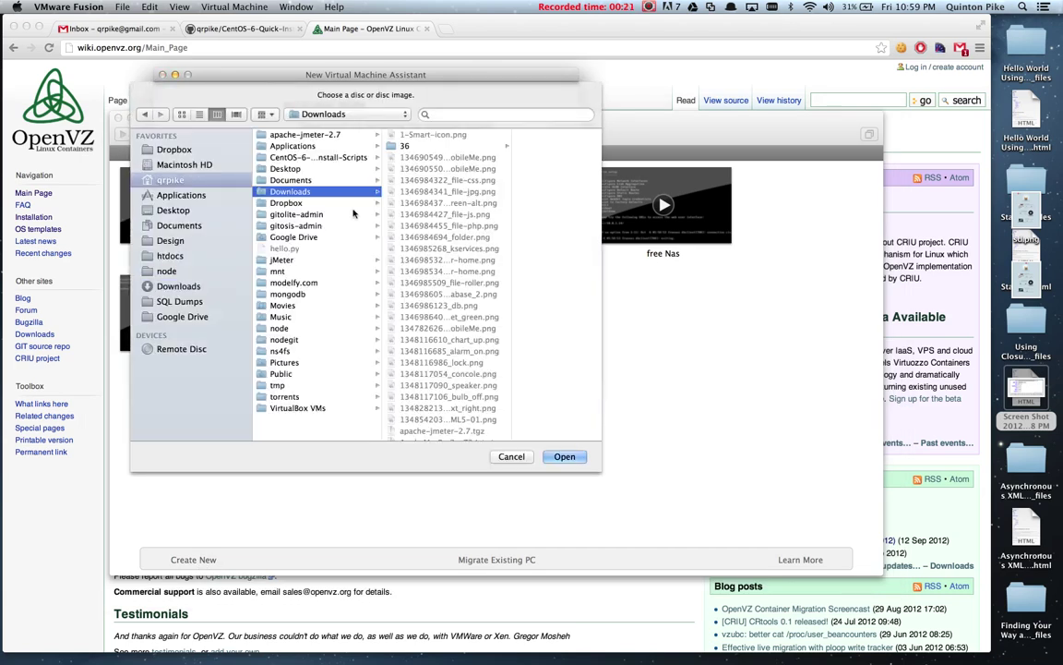
pyautogui.scroll(-8, 462, 249)
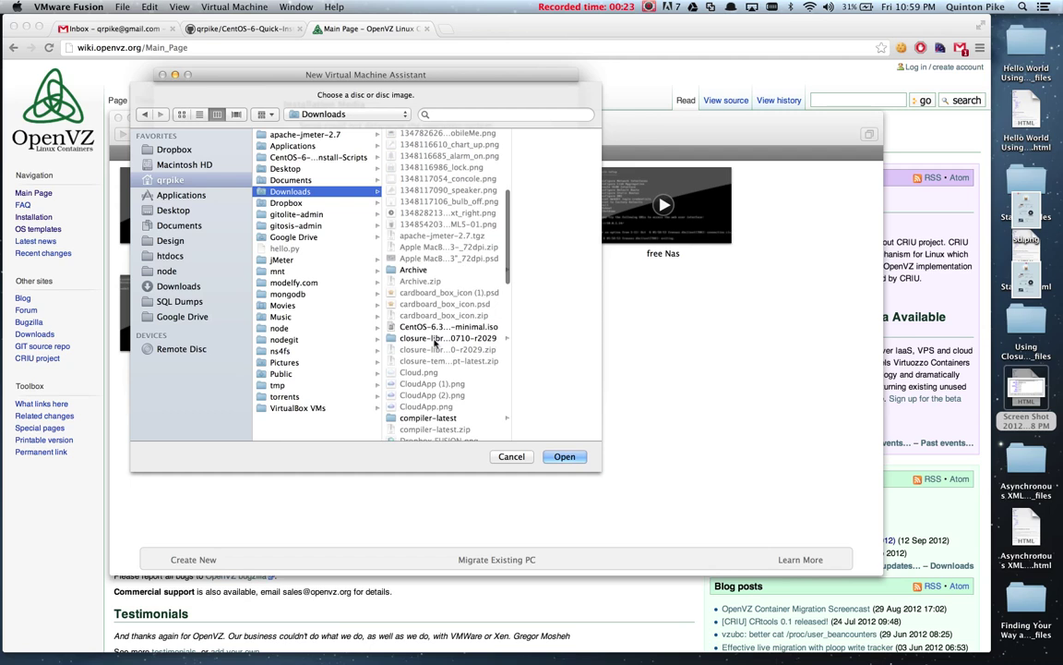
pyautogui.click(433, 328)
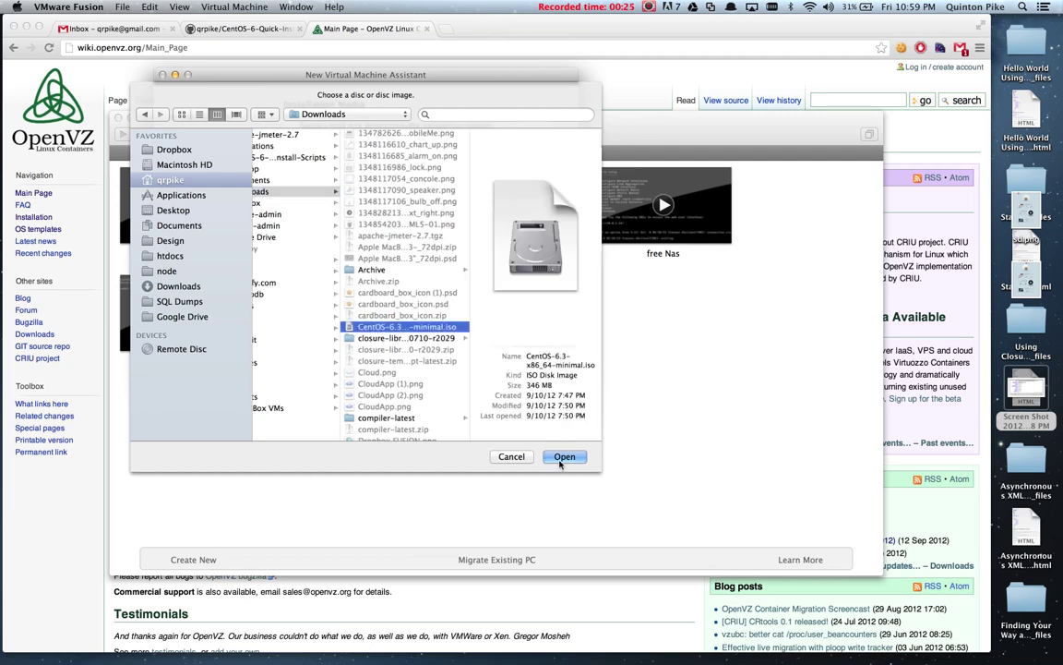
pyautogui.click(562, 457)
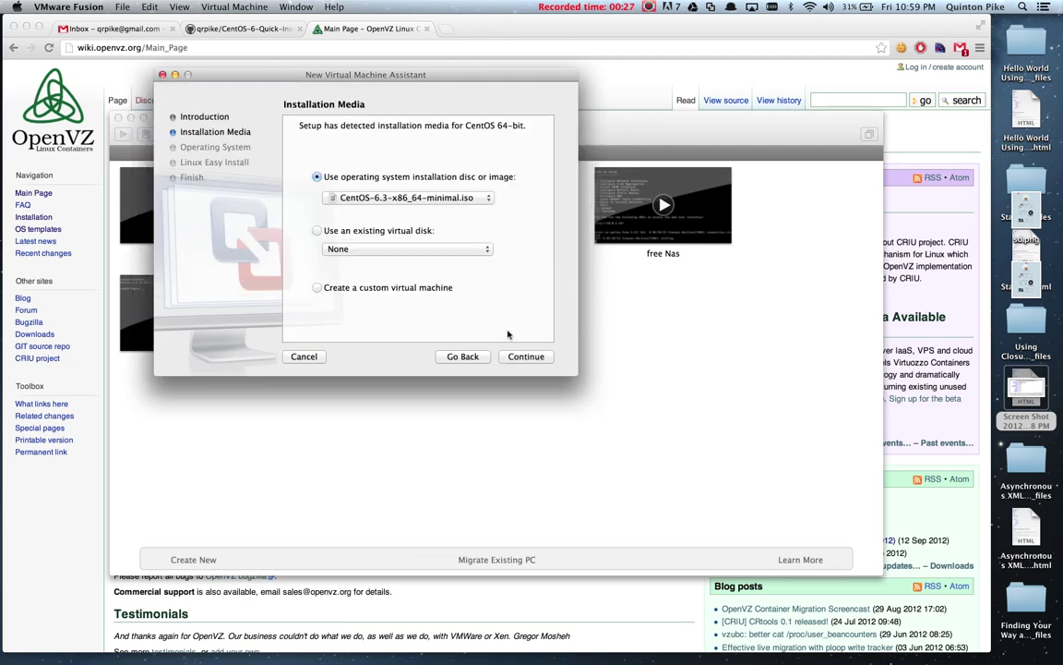
# Accept Linux CentOS 64-bit, turn off Easy Install, customize settings, and name the VM 'Demo'
pyautogui.click(522, 357)
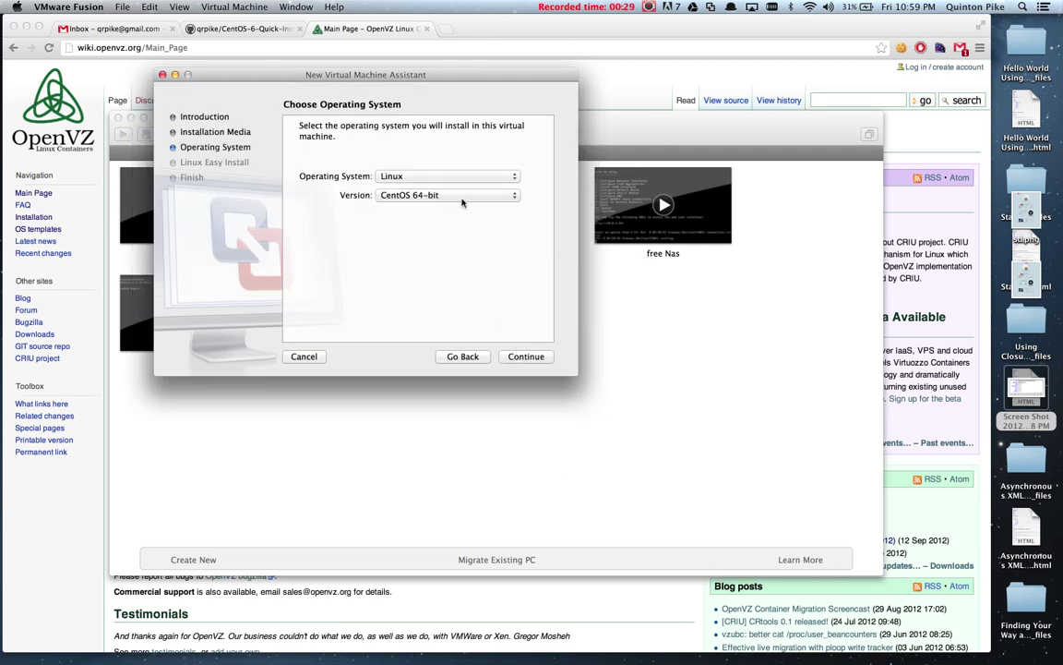
pyautogui.click(519, 358)
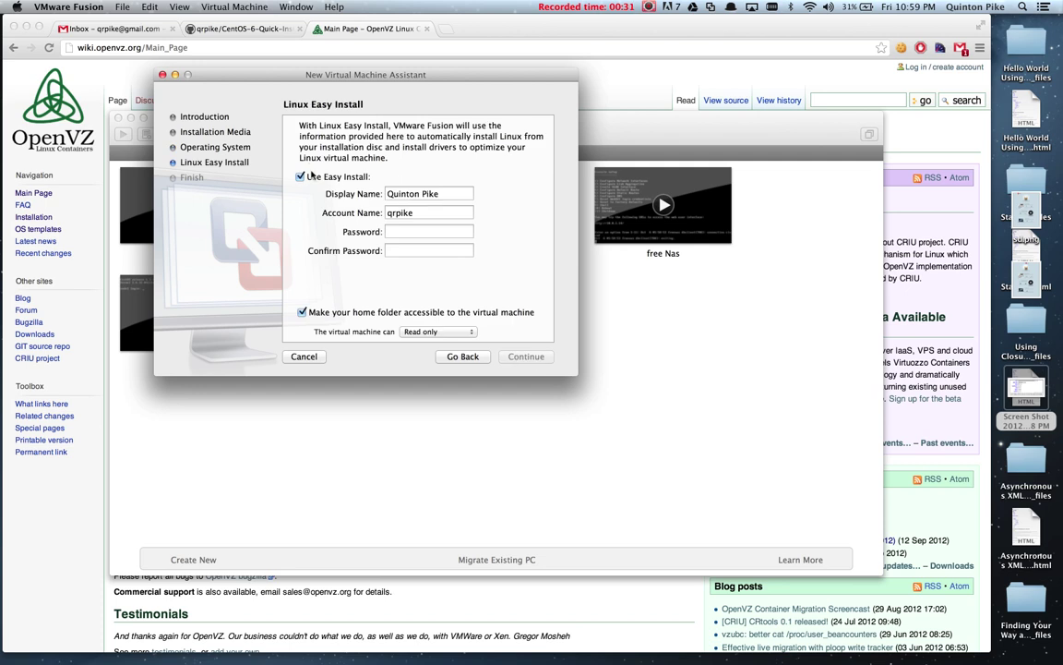
pyautogui.click(300, 177)
pyautogui.click(525, 356)
pyautogui.click(425, 319)
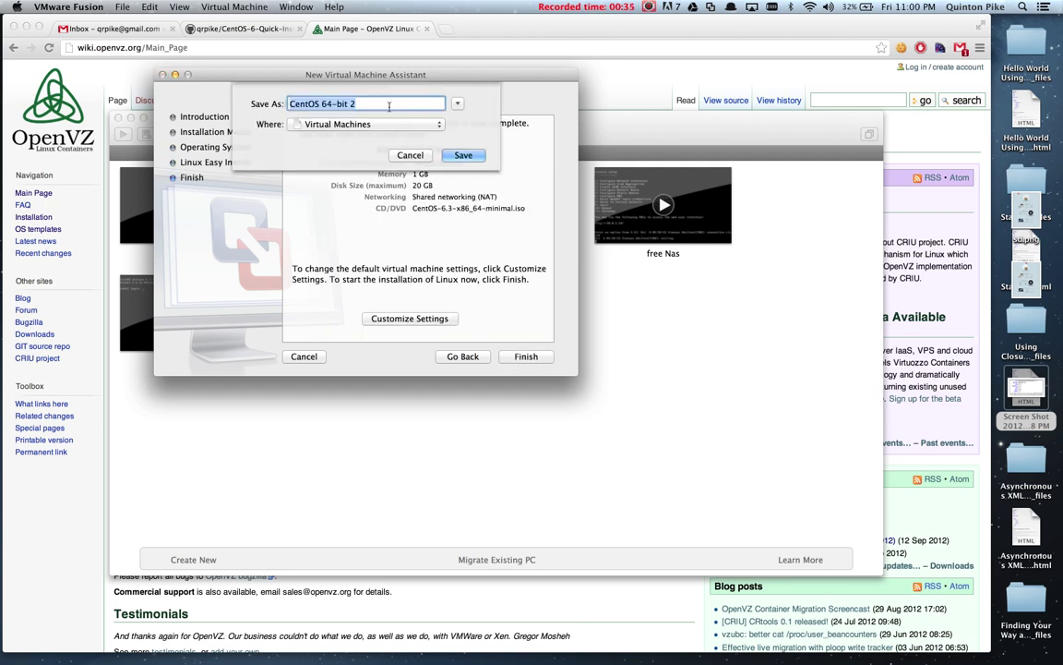
pyautogui.write('Deo')
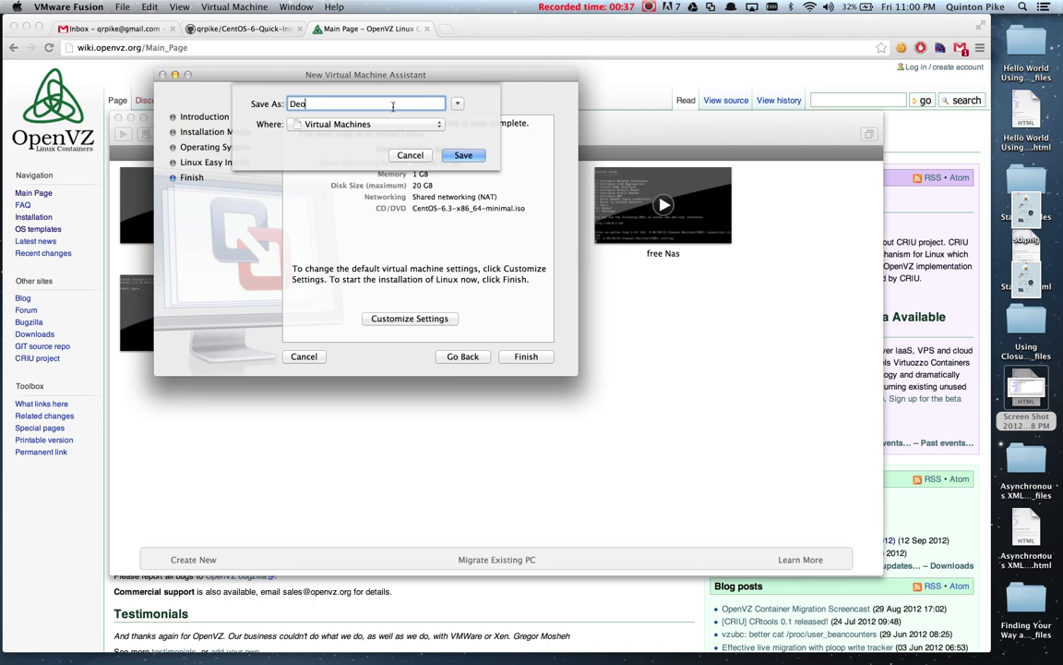
pyautogui.press('BackSpace')
pyautogui.write('mo')
# Save the Demo VM and give it 2 processor cores and about 3832 MB memory
pyautogui.click(463, 155)
pyautogui.click(441, 139)
pyautogui.click(355, 139)
pyautogui.click(314, 150)
pyautogui.moveTo(279, 226); pyautogui.dragTo(297, 223)
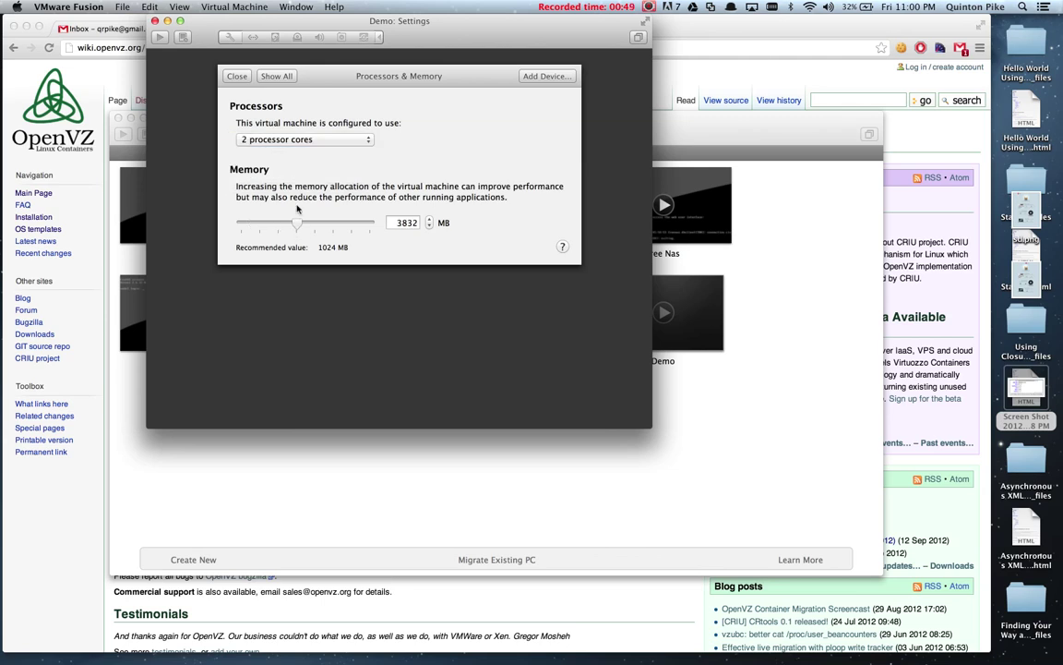
pyautogui.click(271, 77)
# Set the network adapter to Bridged and close the VM settings
pyautogui.click(251, 166)
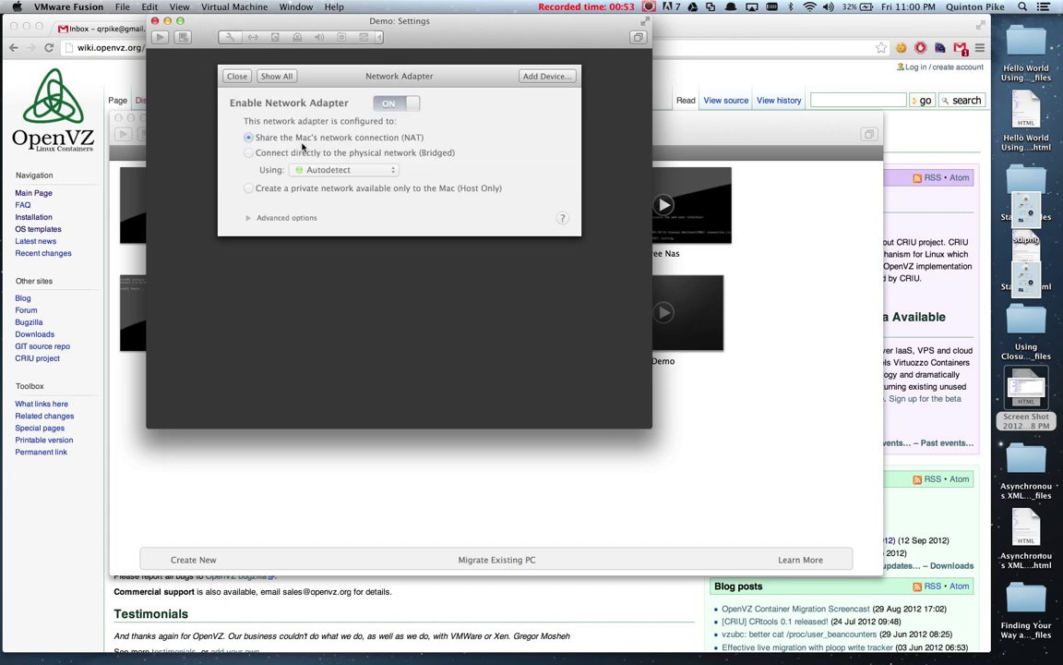
pyautogui.click(249, 152)
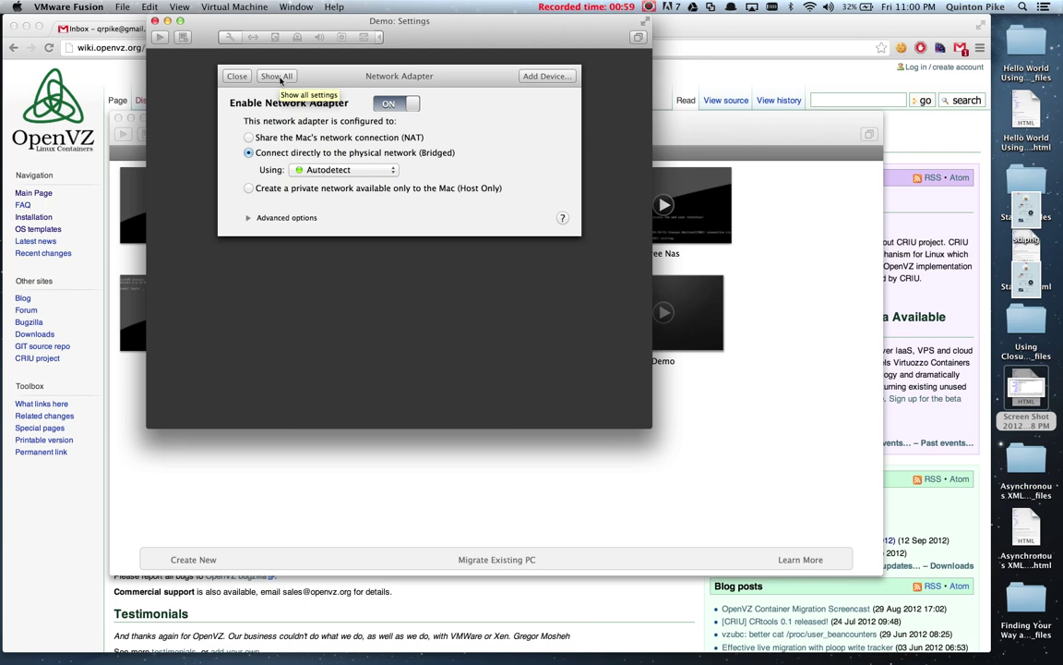
pyautogui.click(280, 79)
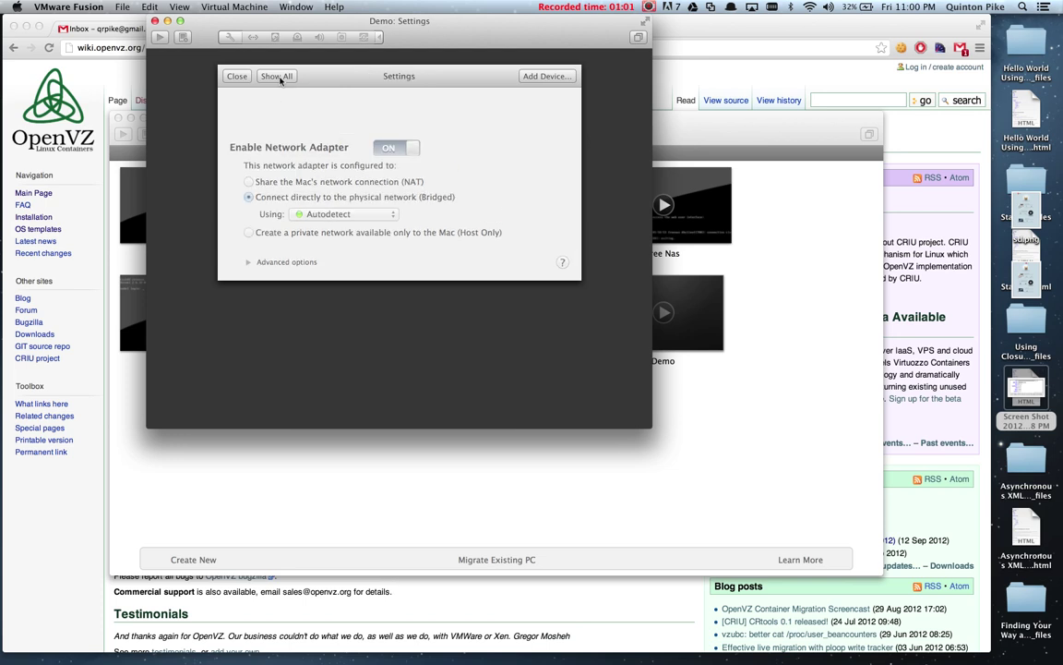
pyautogui.click(232, 76)
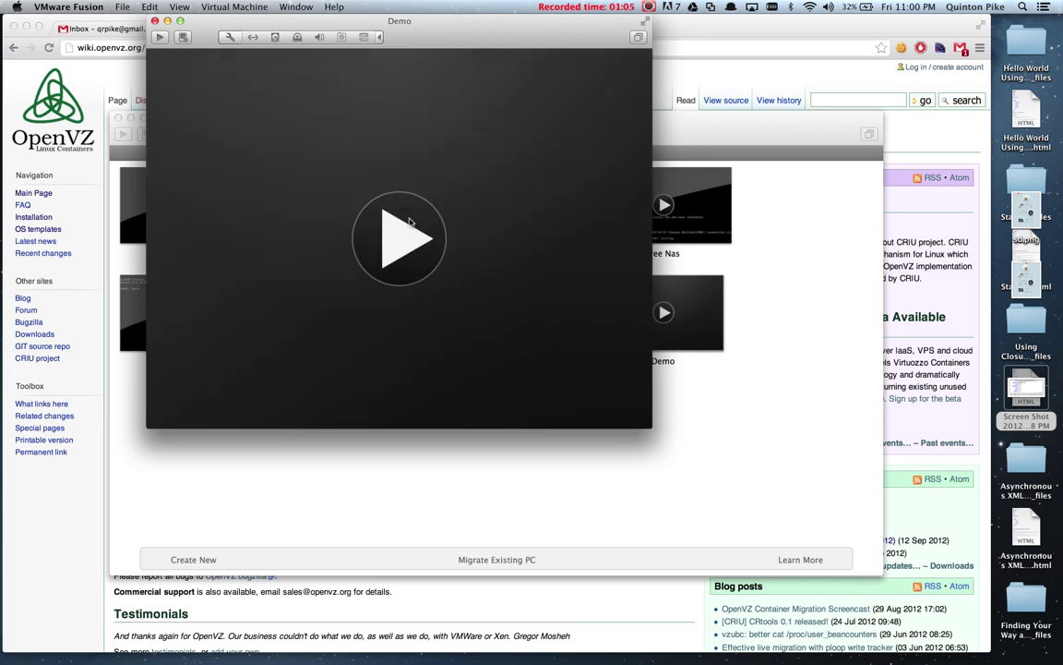
# Power on Demo, boot the CentOS installer from the boot menu, and skip the media test
pyautogui.click(406, 231)
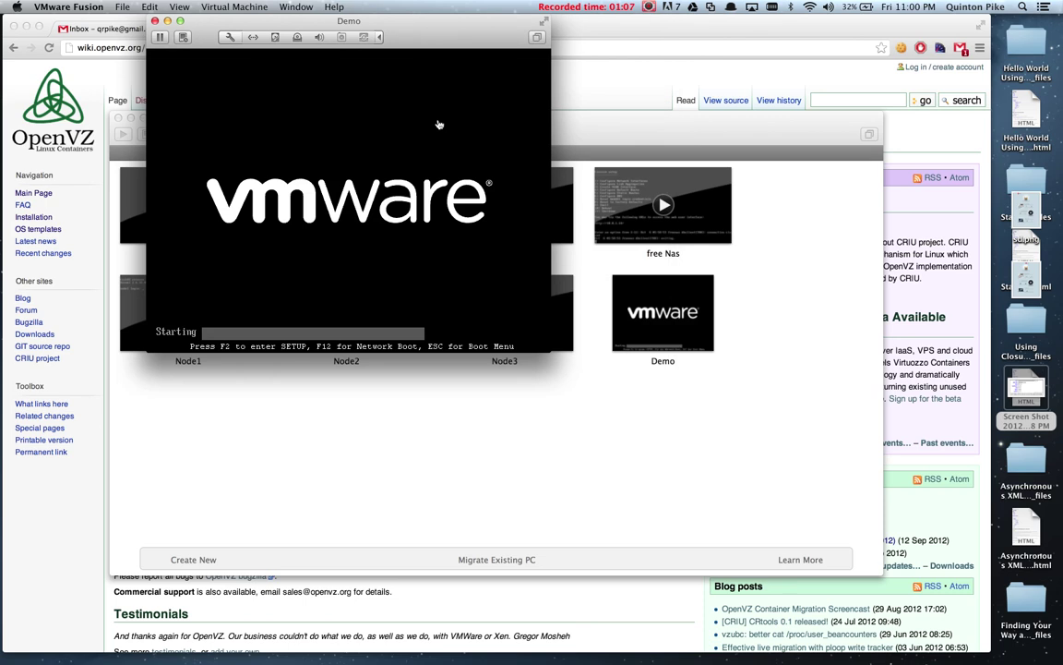
pyautogui.click(431, 66)
pyautogui.press('Return')
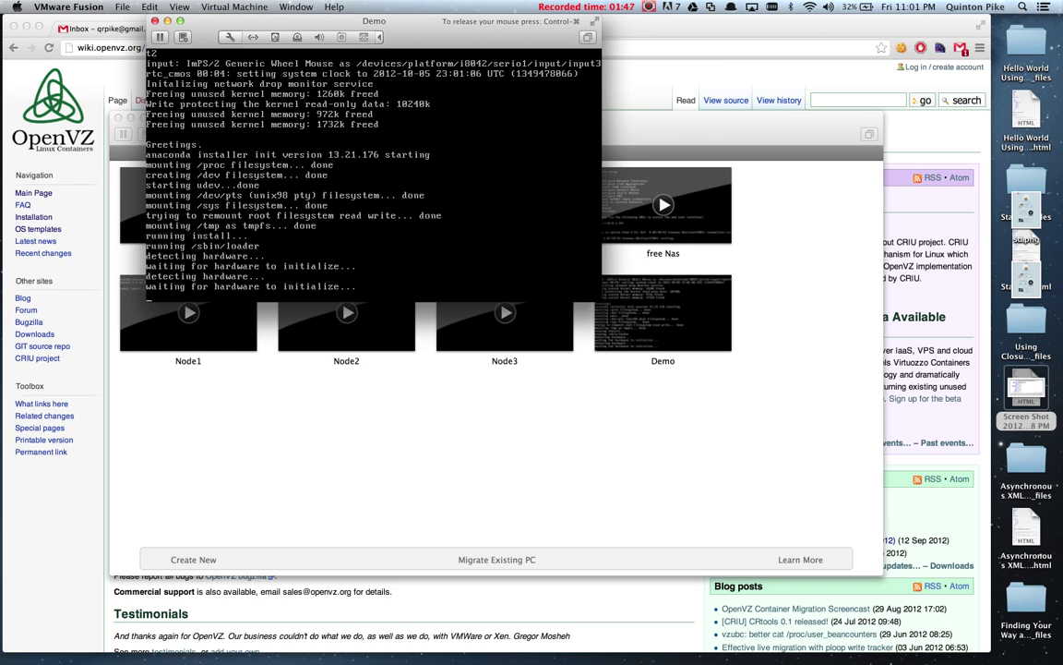
pyautogui.press('Tab')
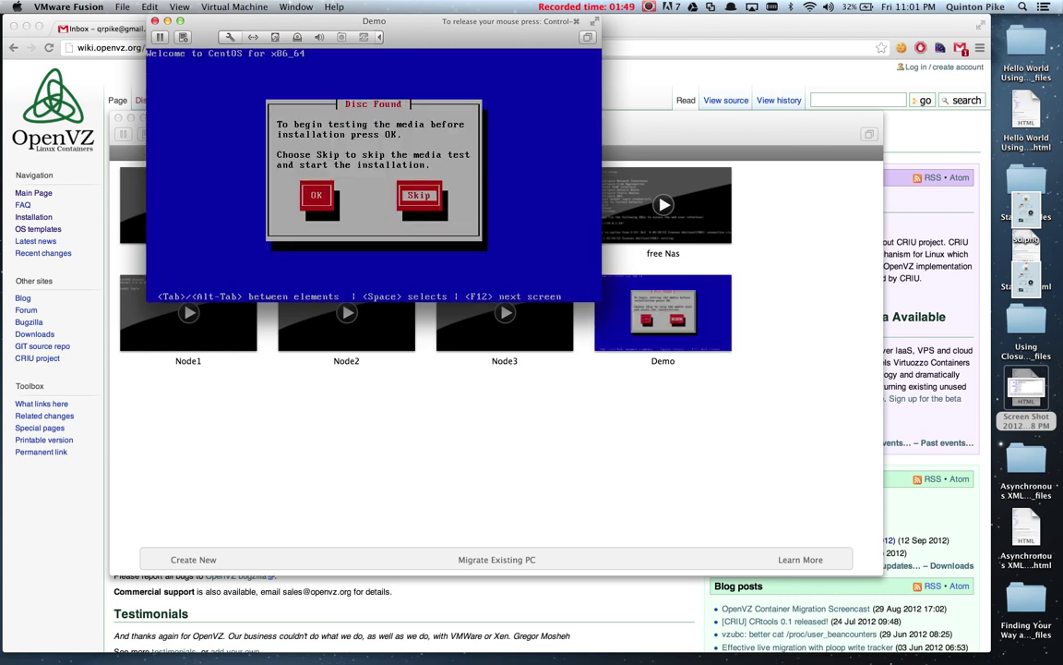
pyautogui.press('space')
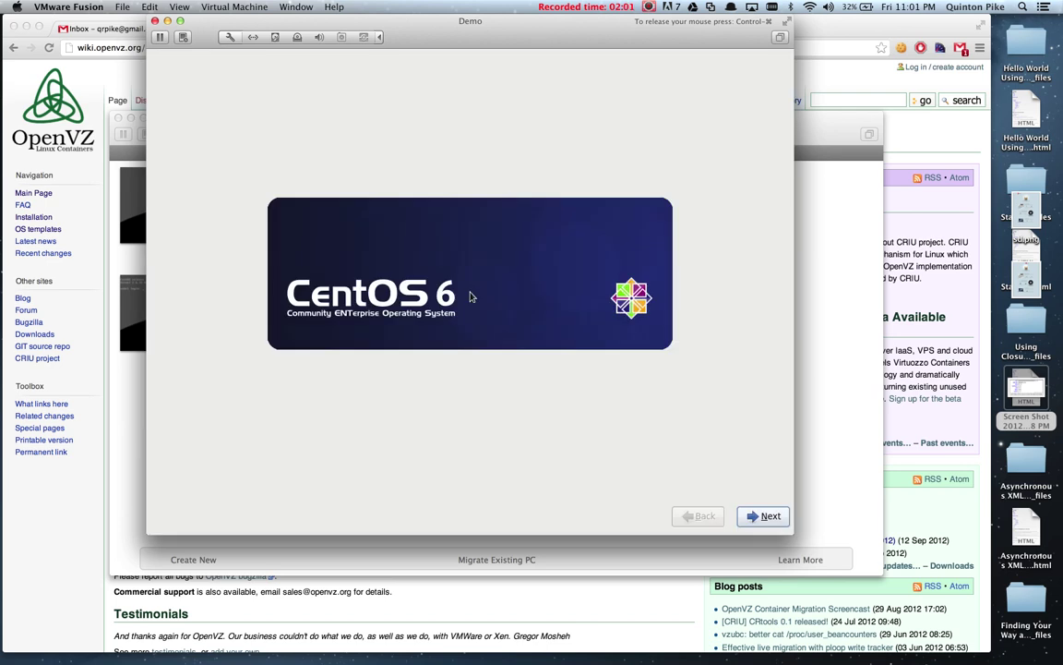
# Accept language and keyboard, discard virtual disk data, and enter hostname demo.example.com
pyautogui.press('Return')
pyautogui.press('Return')
pyautogui.press('Return')
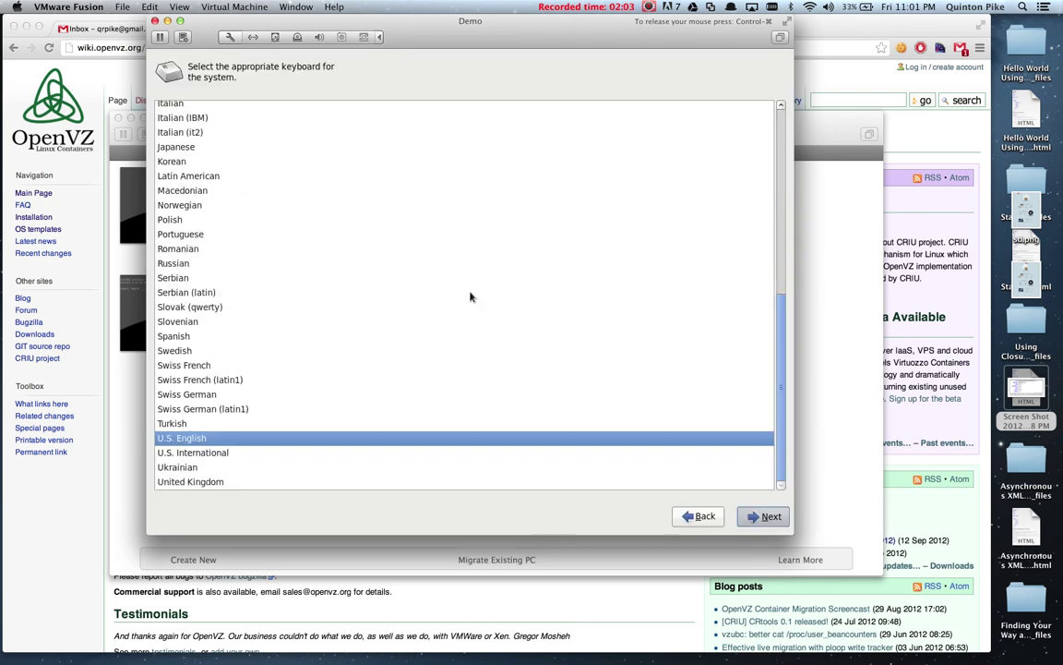
pyautogui.press('Return')
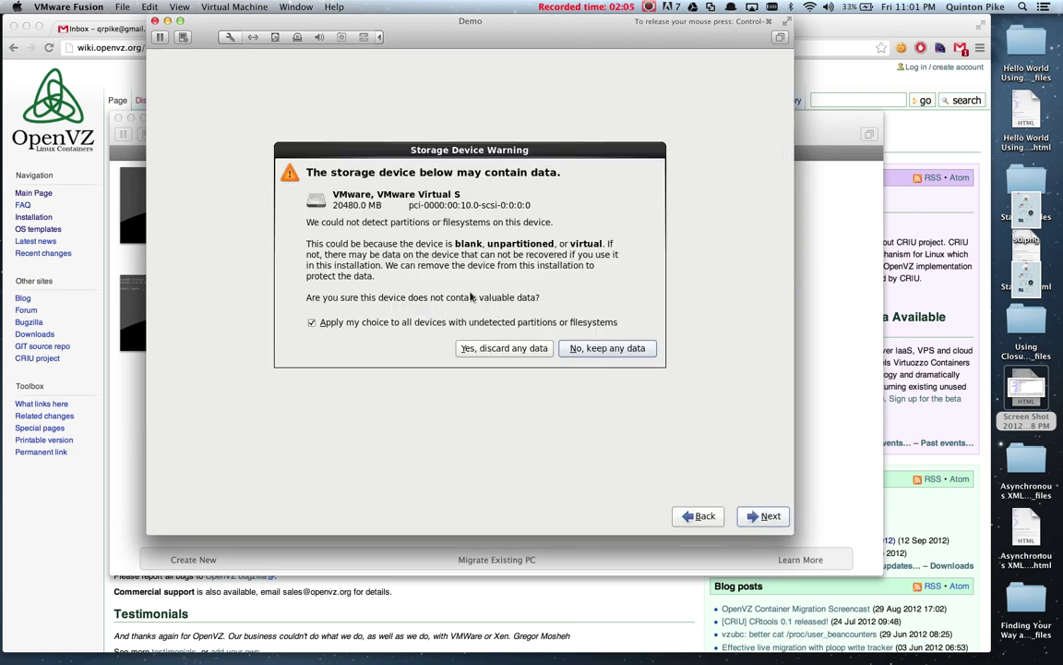
pyautogui.press('Tab')
pyautogui.press('Tab')
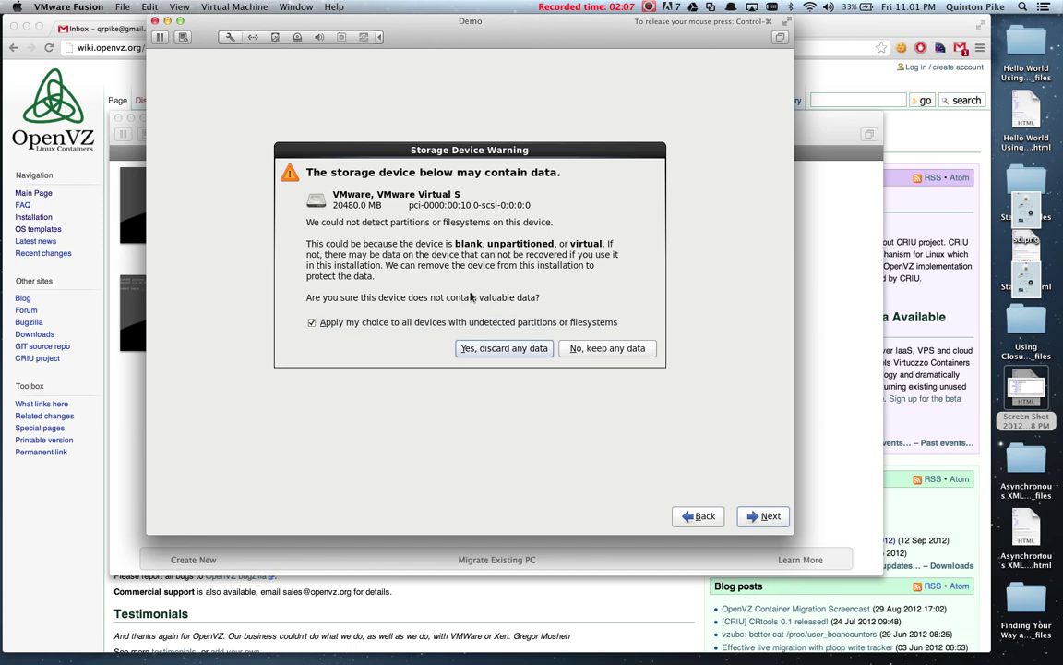
pyautogui.press('Return')
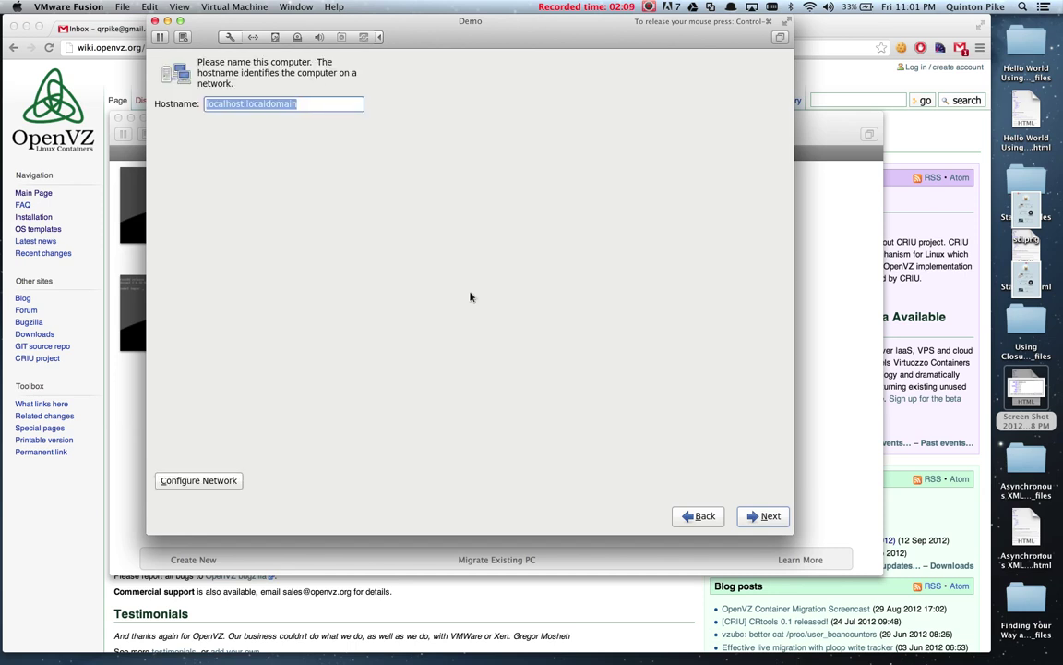
pyautogui.write('demo.exa')
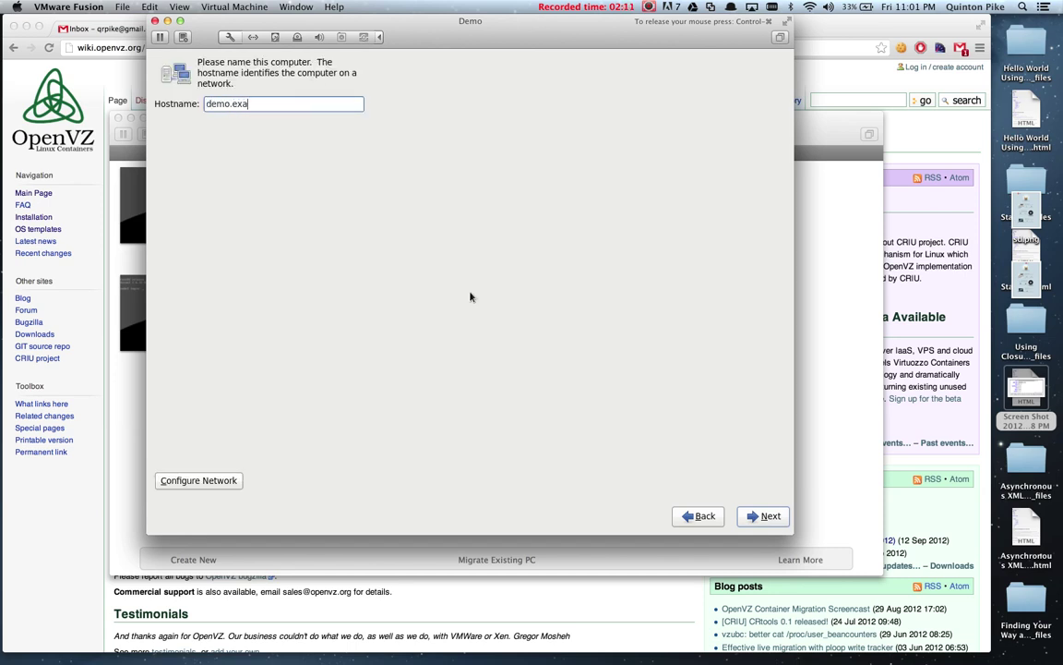
pyautogui.write('mple.com')
pyautogui.press('Tab')
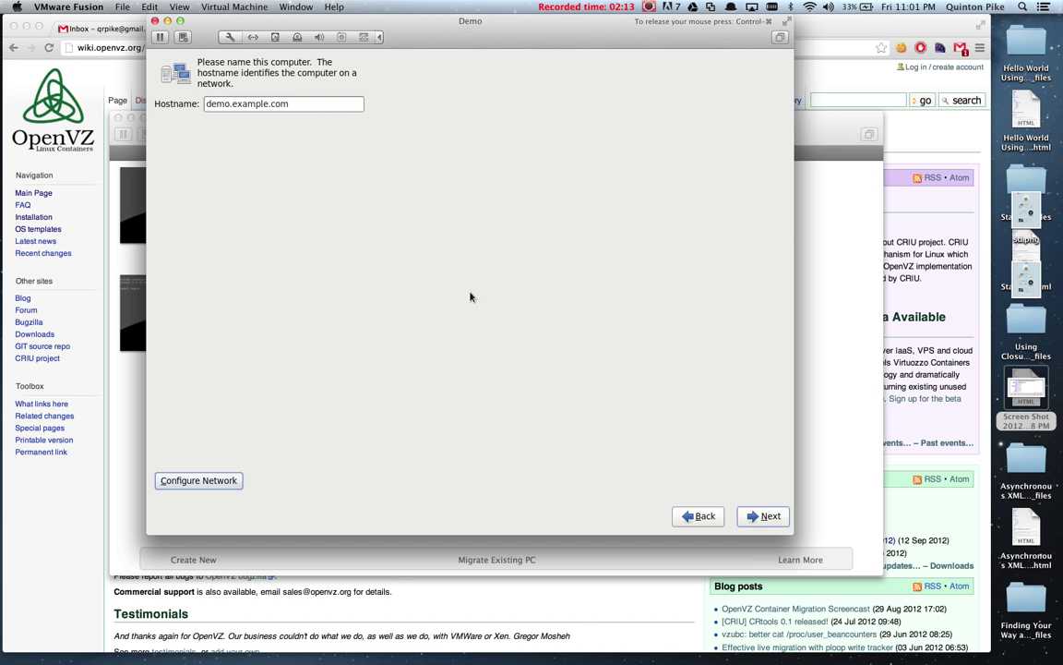
# Edit System eth0 to connect automatically and switch its IPv4 method to Manual with a new address entry
pyautogui.press('Return')
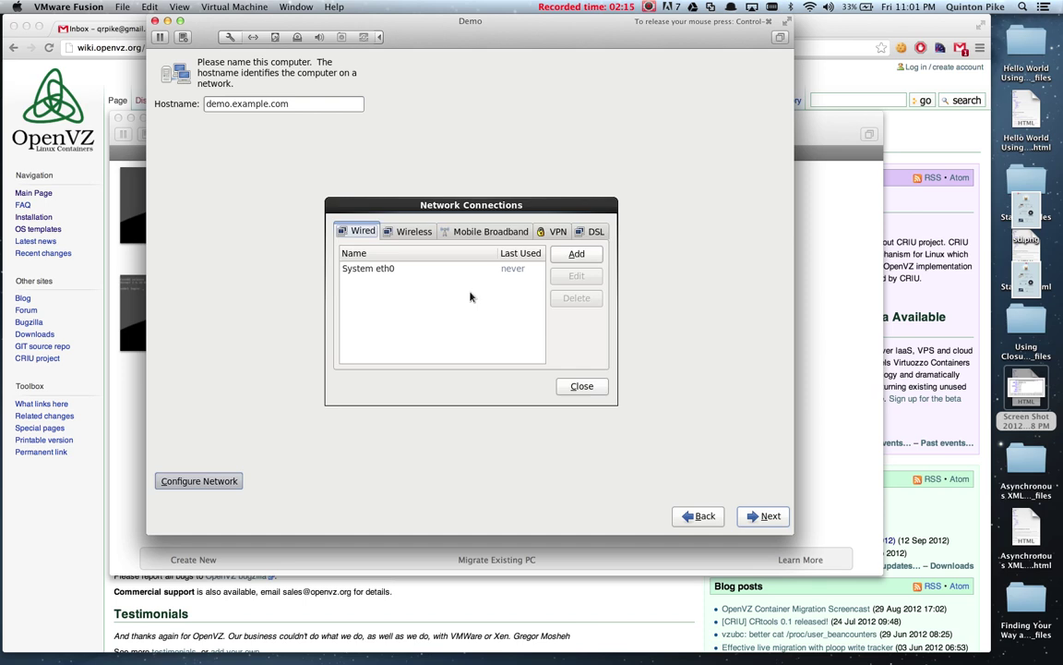
pyautogui.press('Down')
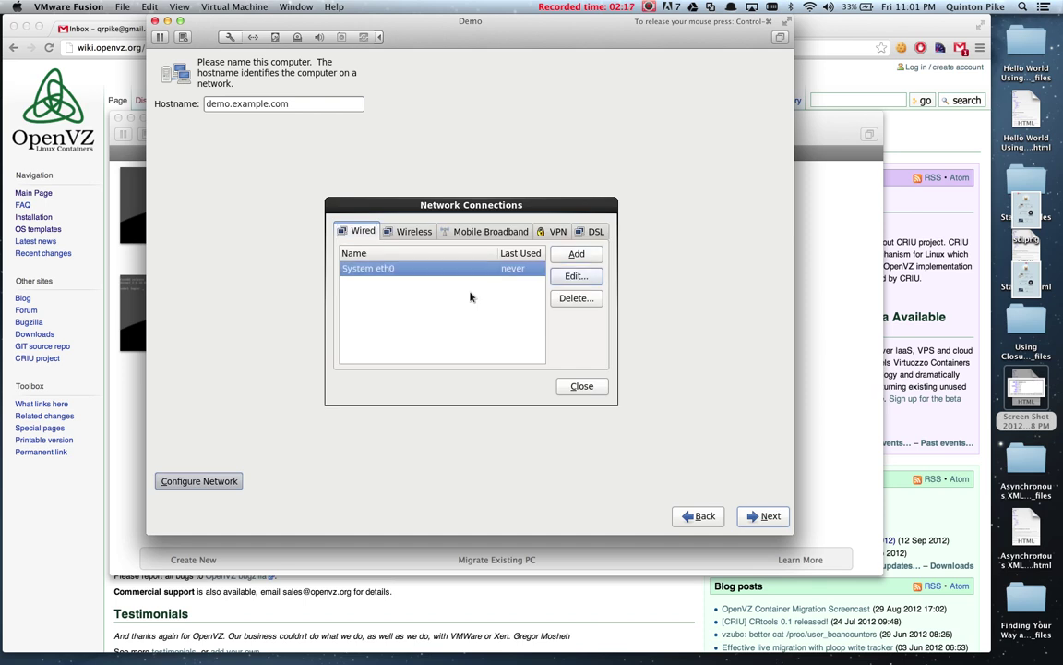
pyautogui.press('Return')
pyautogui.press('Tab')
pyautogui.press('space')
pyautogui.press('Tab')
pyautogui.press('Tab')
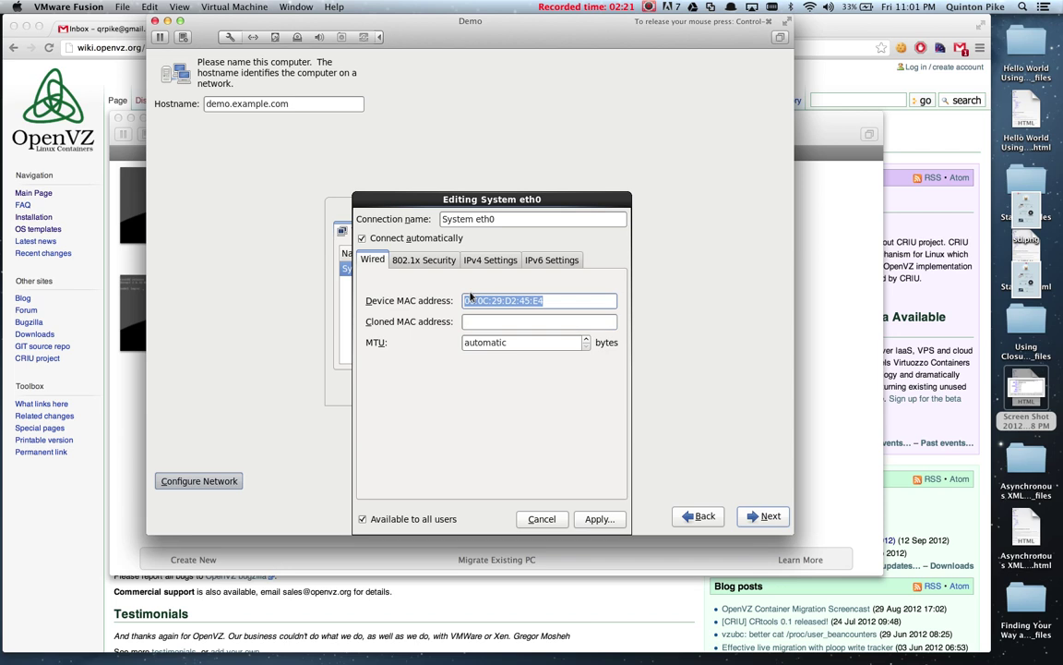
pyautogui.hotkey('ctrl', 'pagedown')
pyautogui.hotkey('ctrl', 'pagedown')
pyautogui.press('Tab')
pyautogui.press('Down')
pyautogui.press('Down')
pyautogui.press('Down')
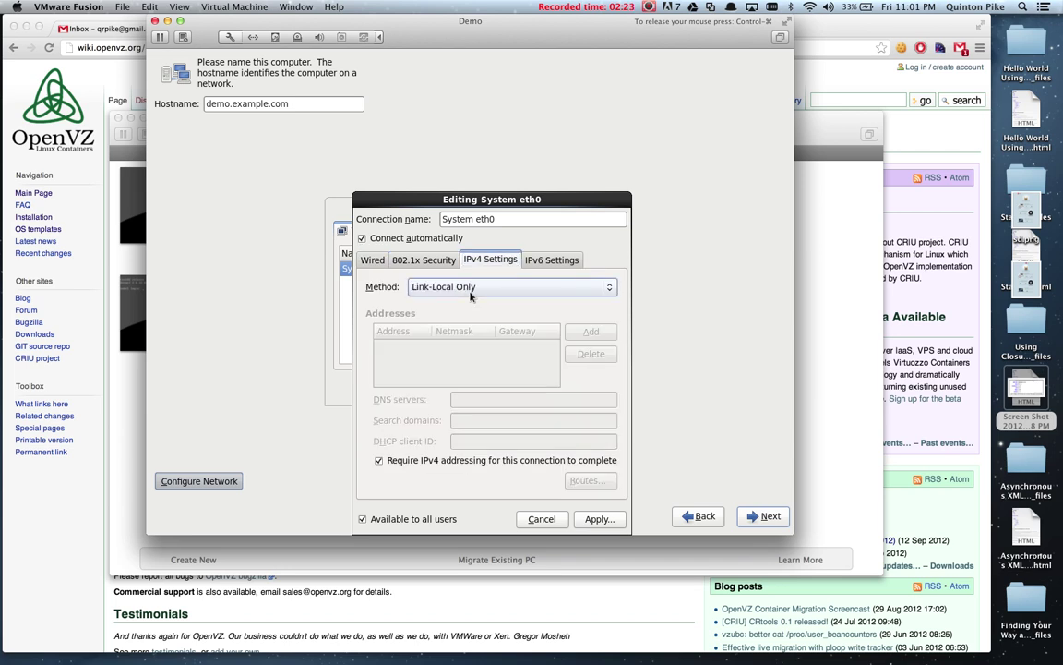
pyautogui.press('Up')
pyautogui.press('Tab')
pyautogui.press('space')
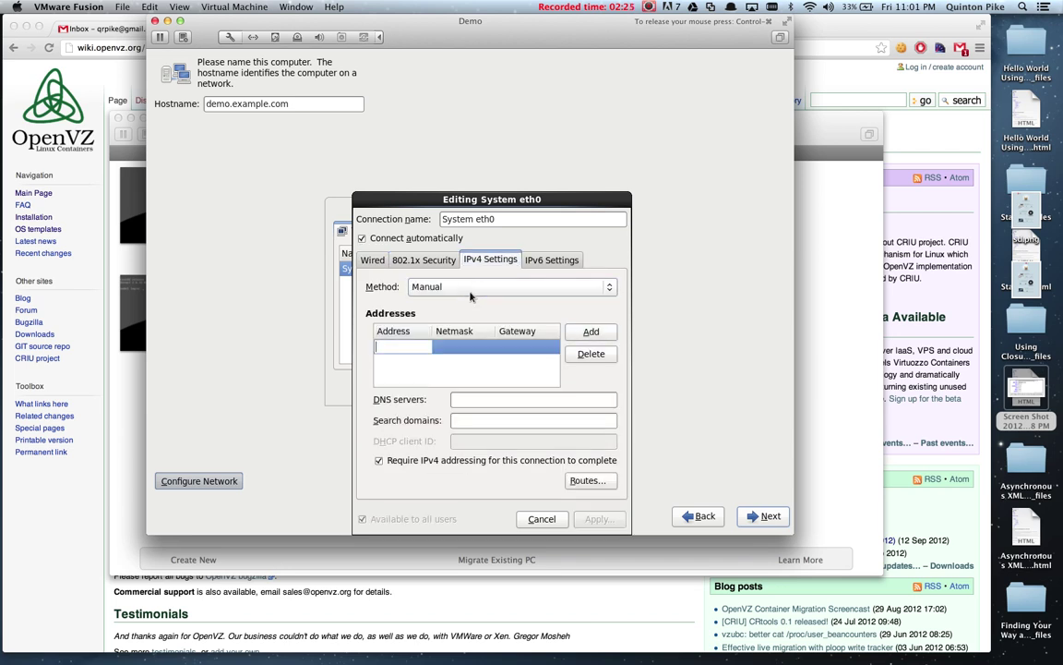
# Enter address 10.0.1.200, netmask 255.255.255.0, gateway 10.0.1.1, DNS 8.8.8.8, and apply
pyautogui.write('10.0.1.200')
pyautogui.press('Tab')
pyautogui.write('255.255.255.0')
pyautogui.press('Tab')
pyautogui.write('10.0.1.1')
pyautogui.press('Tab')
pyautogui.press('Tab')
pyautogui.press('Tab')
pyautogui.press('Tab')
pyautogui.write('8')
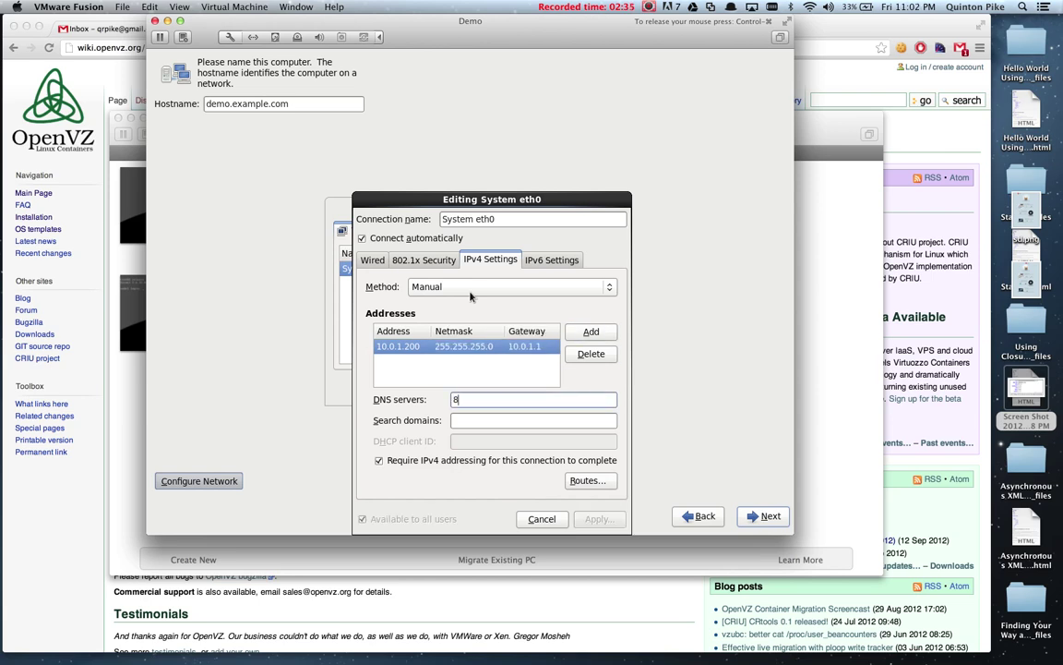
pyautogui.write('.8.8.8')
pyautogui.press('Tab')
pyautogui.press('Tab')
pyautogui.press('Tab')
pyautogui.press('Tab')
pyautogui.press('Tab')
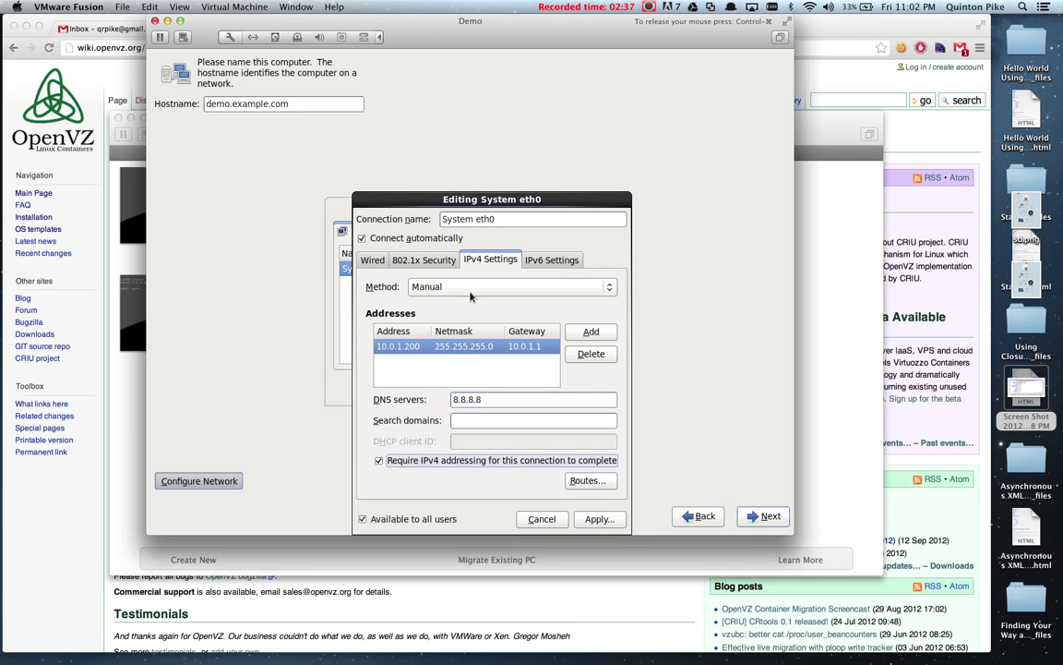
pyautogui.press('Return')
# Close the network connections and advance past the hostname and time zone pages
pyautogui.press('Tab')
pyautogui.press('Tab')
pyautogui.press('Return')
pyautogui.press('Tab')
pyautogui.press('Tab')
pyautogui.press('Return')
pyautogui.press('Return')
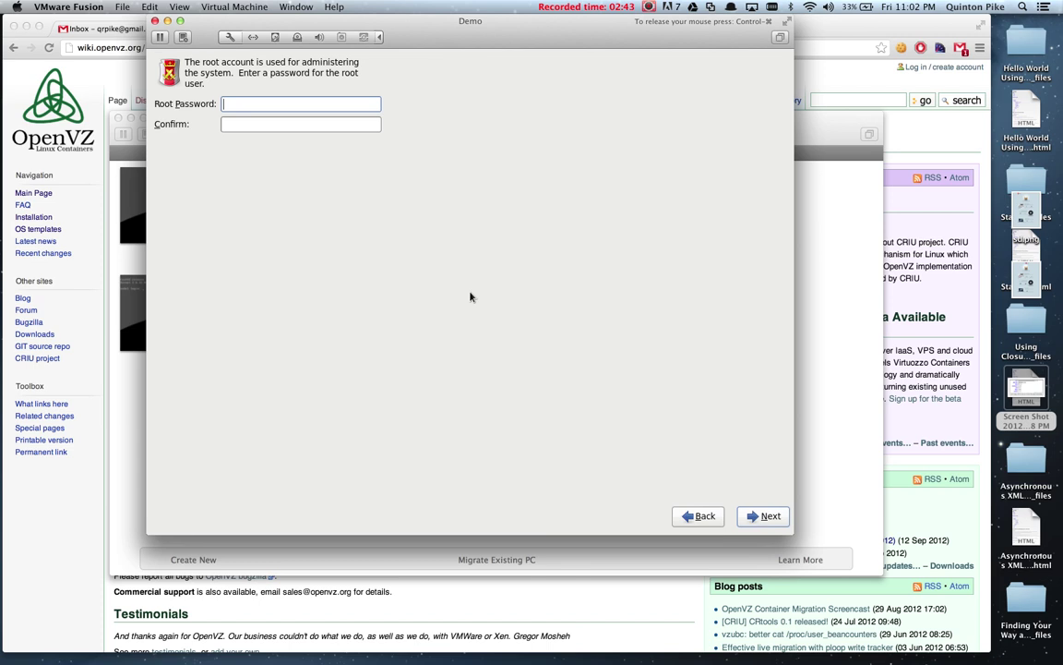
# Set and confirm the root password, keep the installation type, and write partitions to disk
pyautogui.write('********')
pyautogui.press('Tab')
pyautogui.write('********')
pyautogui.press('Return')
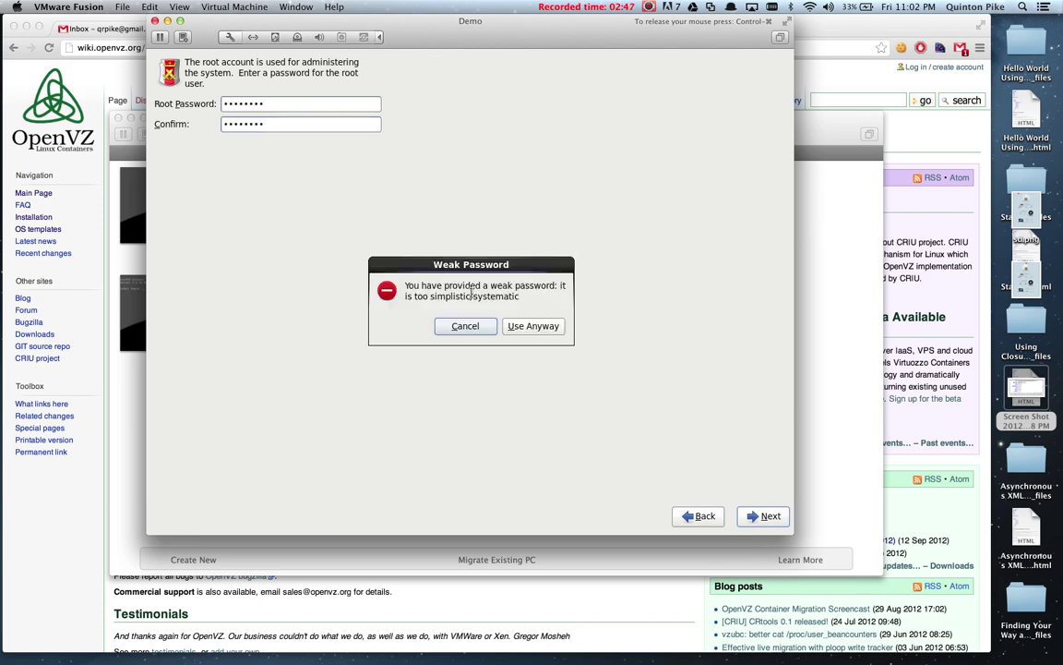
pyautogui.press('Return')
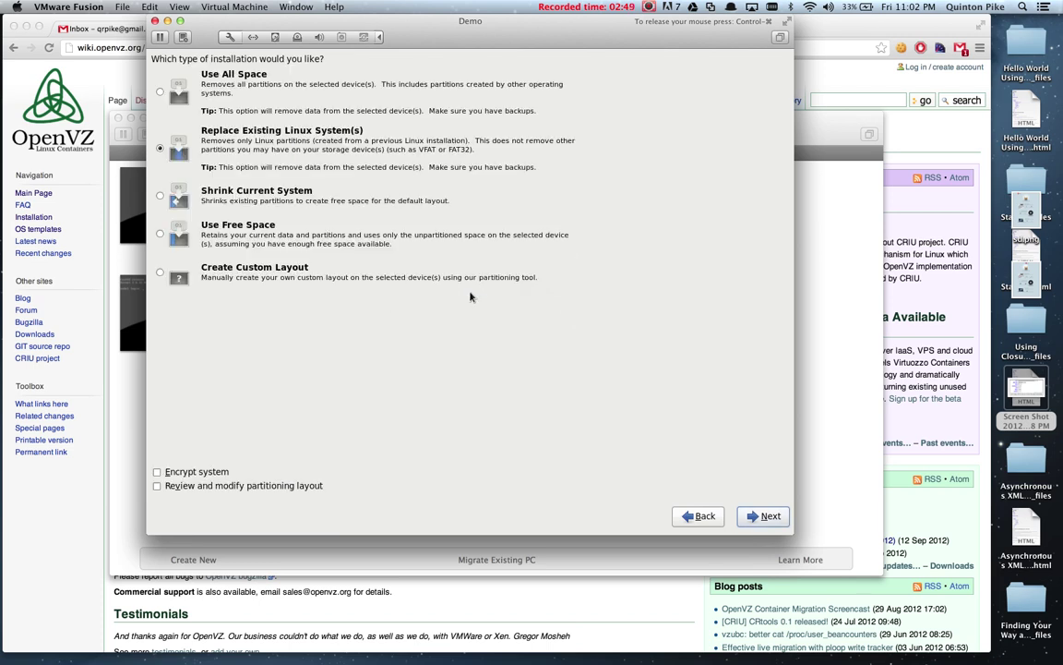
pyautogui.press('Return')
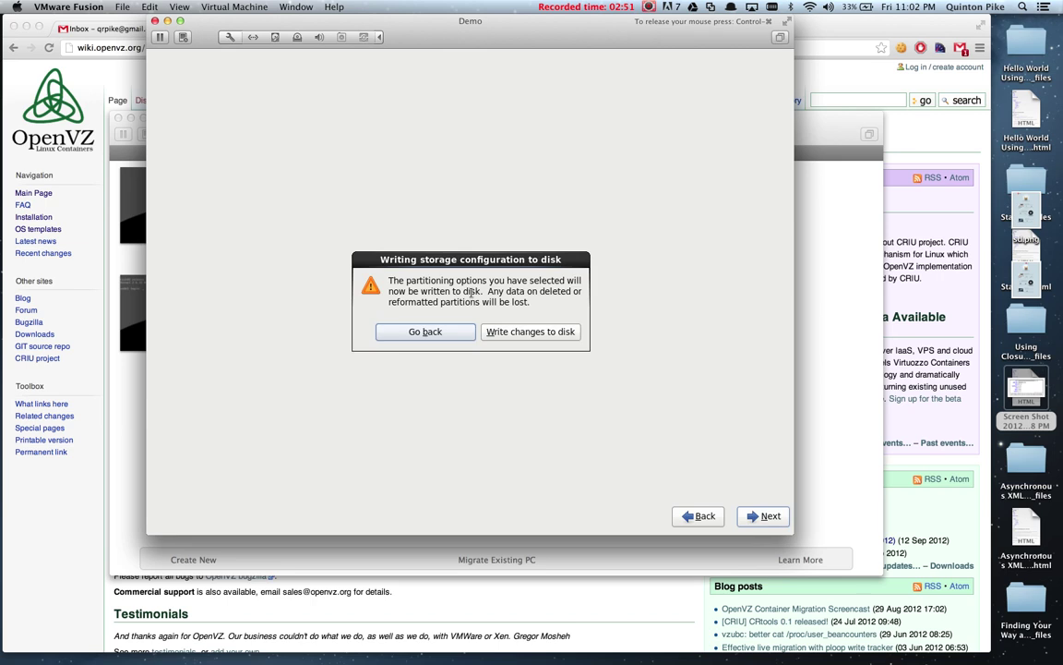
pyautogui.press('Return')
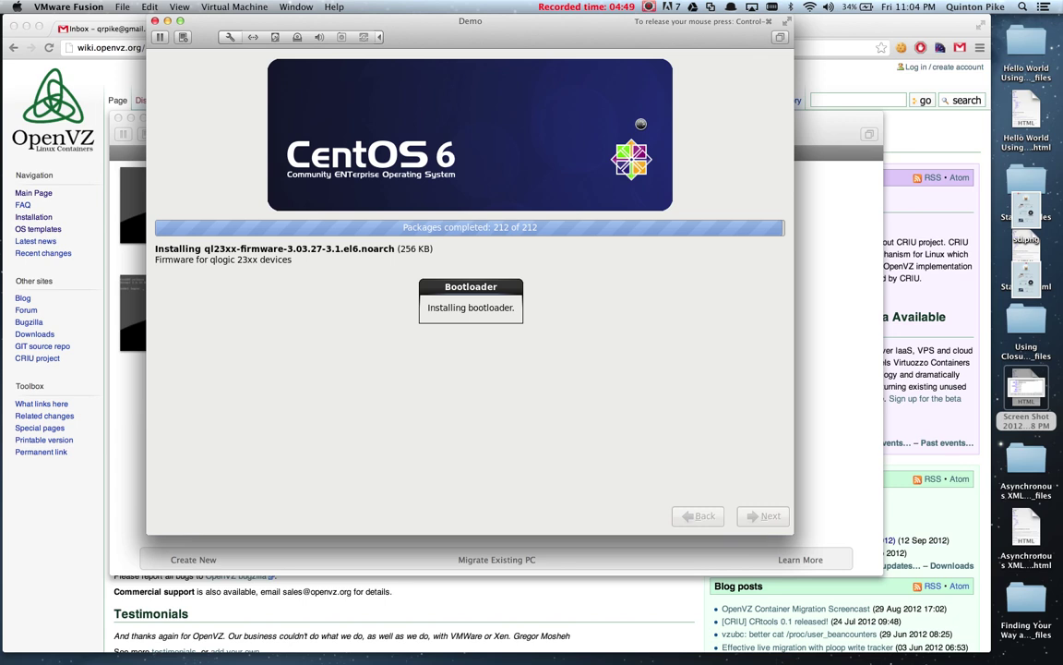
# Reboot the VM after all 212 packages finish installing, then bring up Spotlight
pyautogui.press('Return')
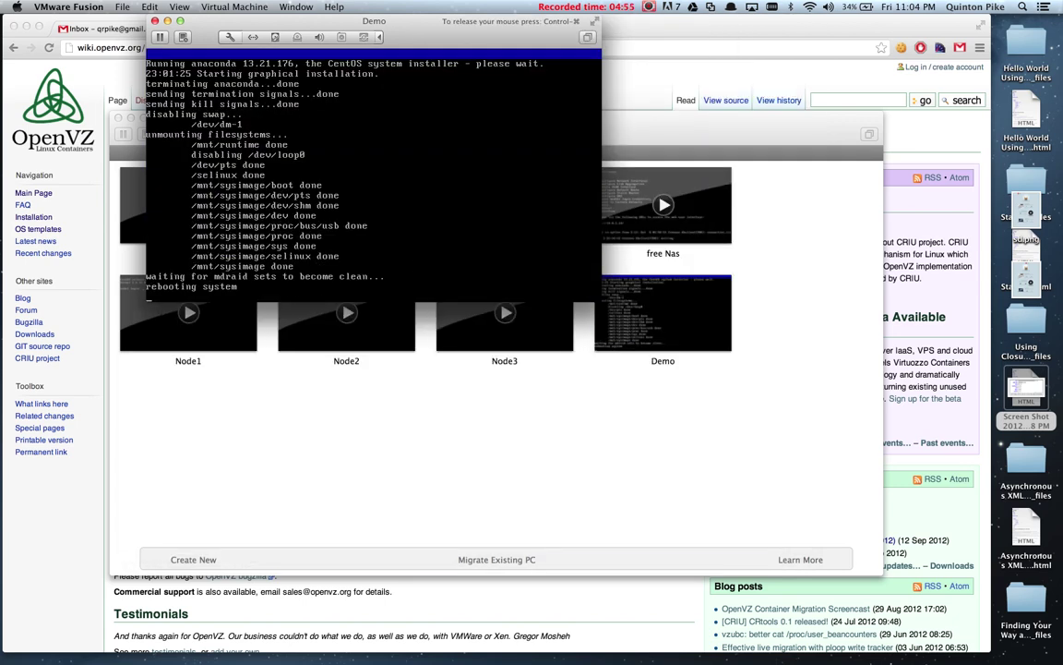
pyautogui.hotkey('alt', 'space')
# Launch Terminal, enlarge it to 146×44, then run cd / and clear
pyautogui.write('t')
pyautogui.press('Return')
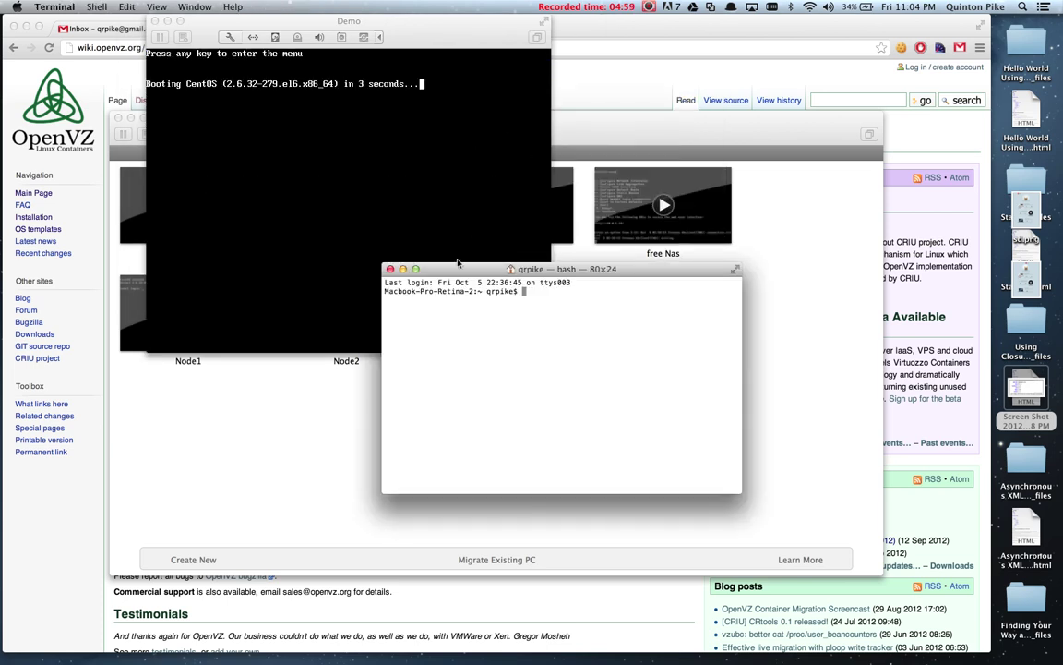
pyautogui.moveTo(635, 366); pyautogui.dragTo(930, 541)
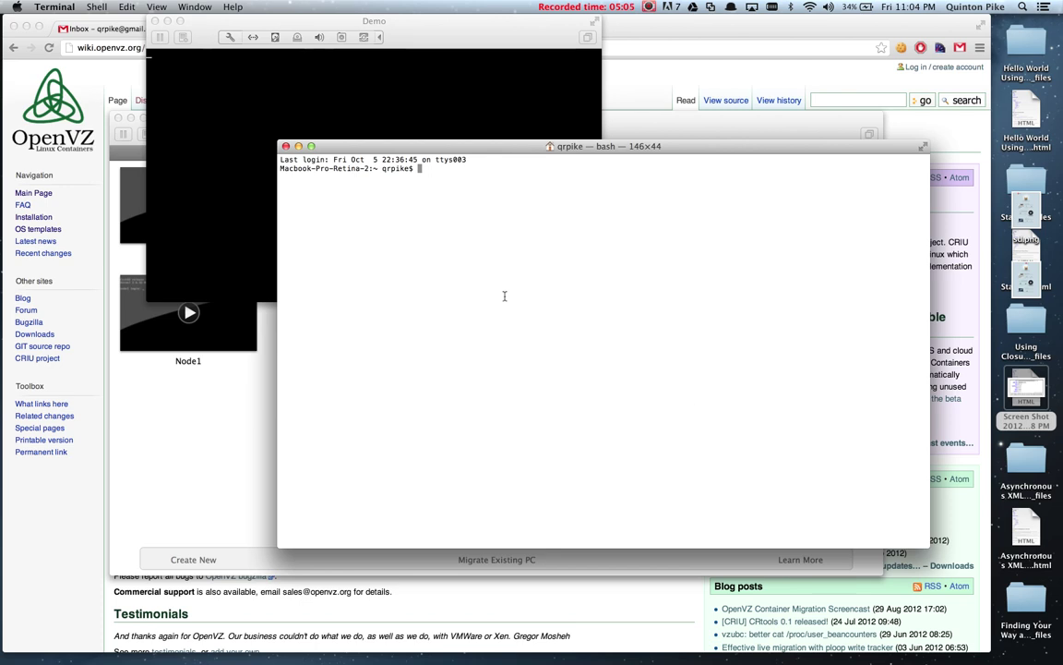
pyautogui.write('cd /')
pyautogui.press('Return')
pyautogui.write('clear')
pyautogui.press('Return')
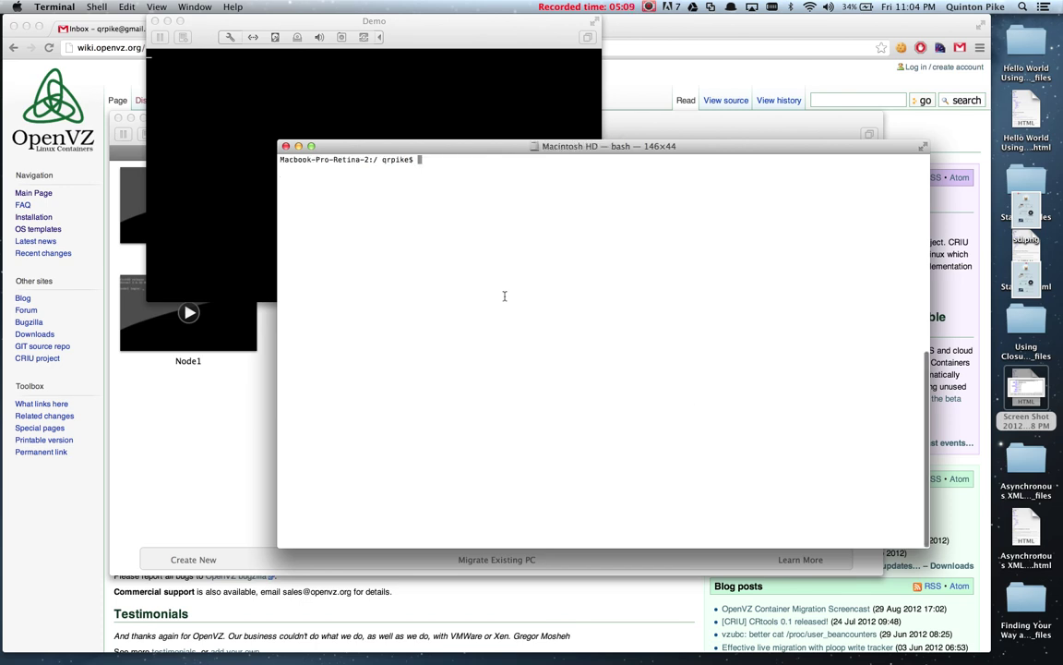
pyautogui.write('ssh roo')
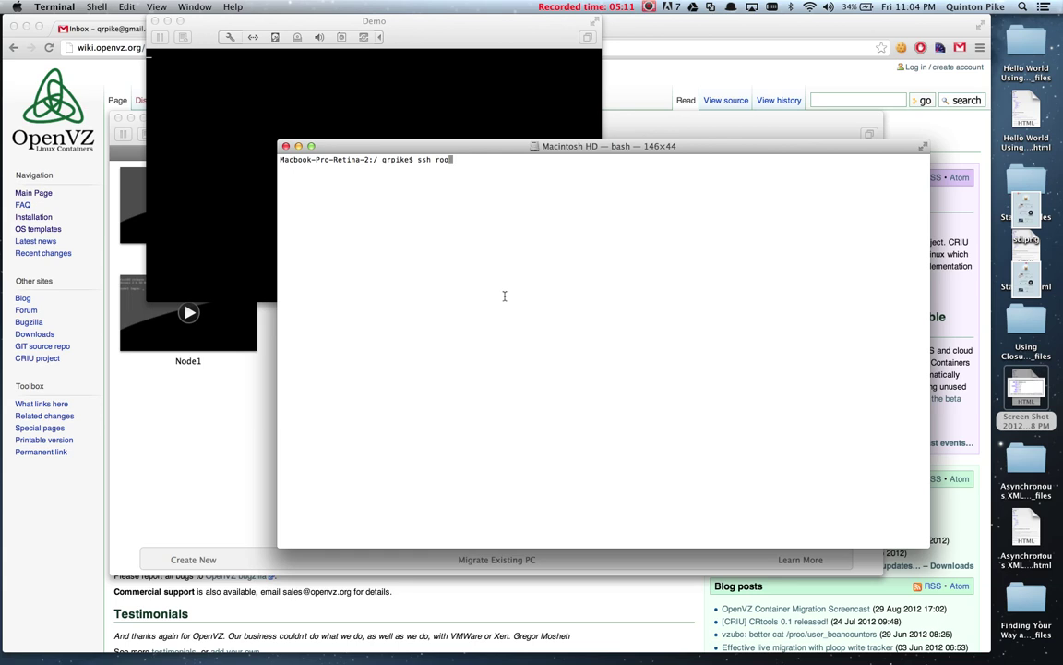
pyautogui.write('t@10.0.1.200')
pyautogui.moveTo(459, 151); pyautogui.dragTo(411, 321)
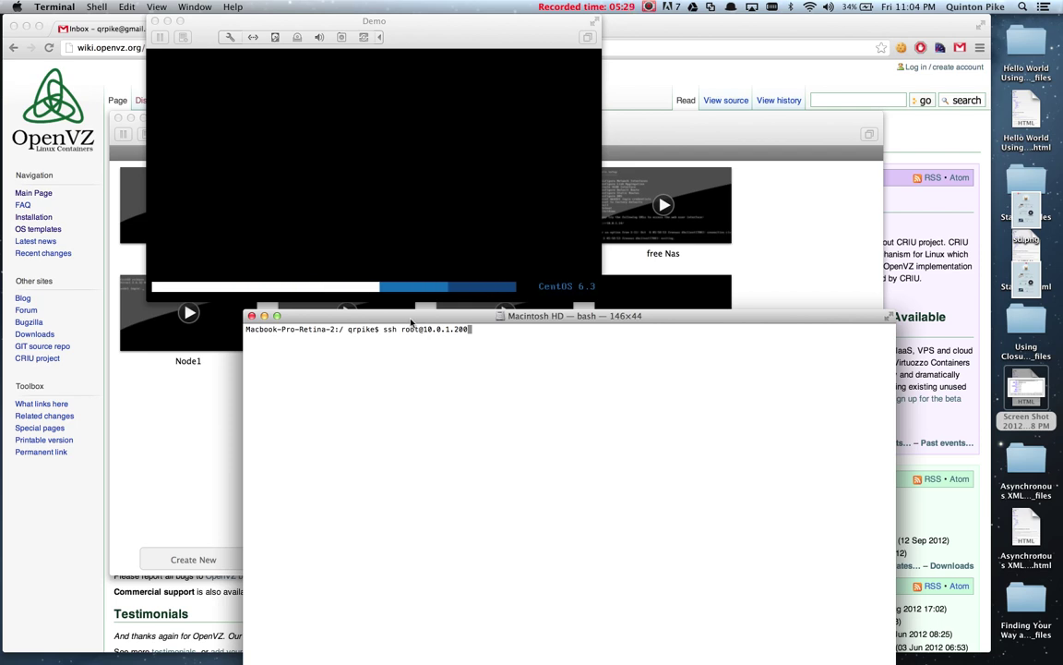
pyautogui.moveTo(412, 320); pyautogui.dragTo(398, 129)
pyautogui.press('Return')
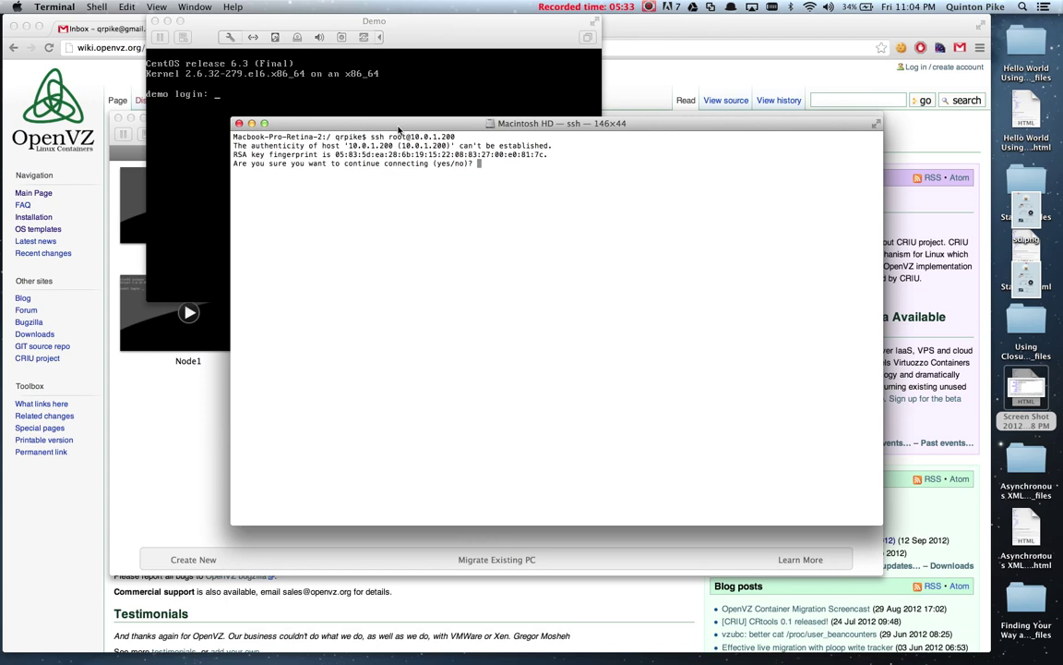
pyautogui.write('yes')
pyautogui.press('Return')
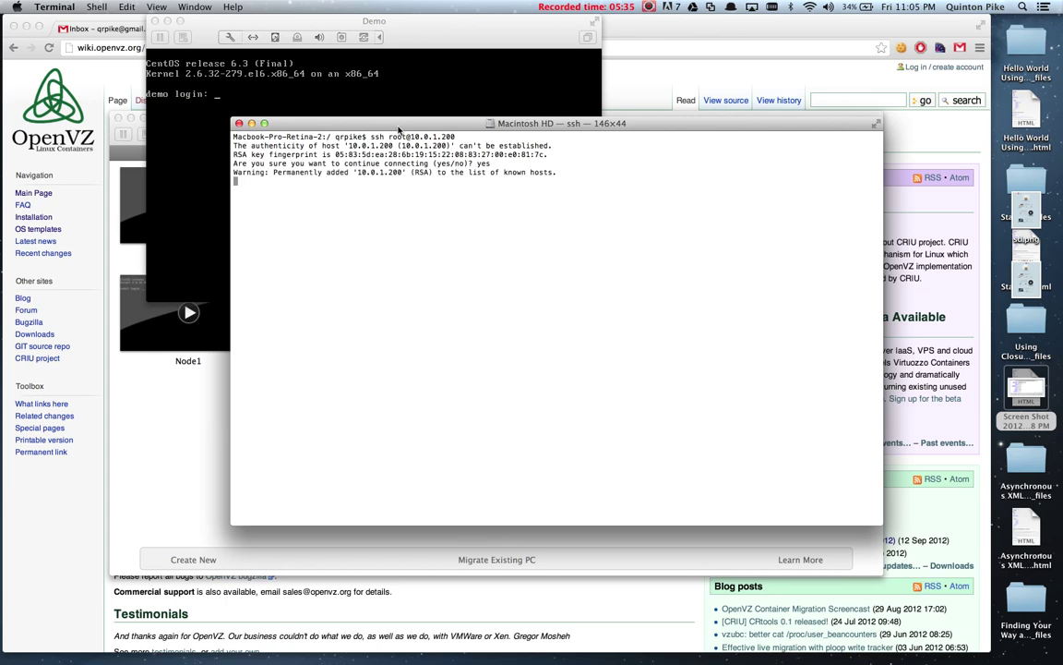
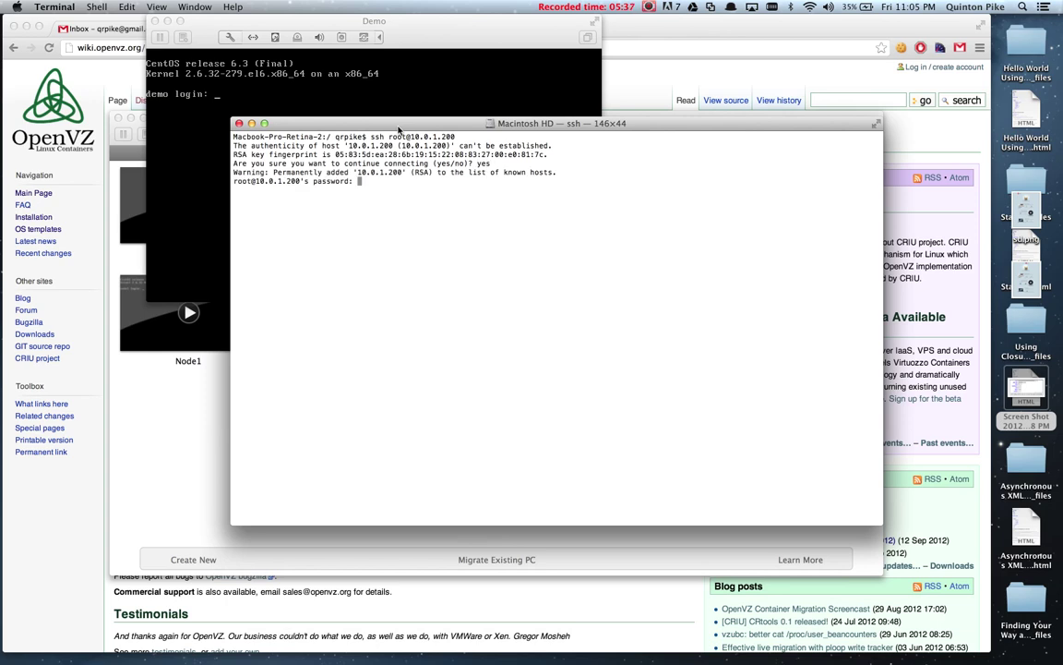
# Log in as root, go to the home directory, list its files and clear the screen
pyautogui.press('Return')
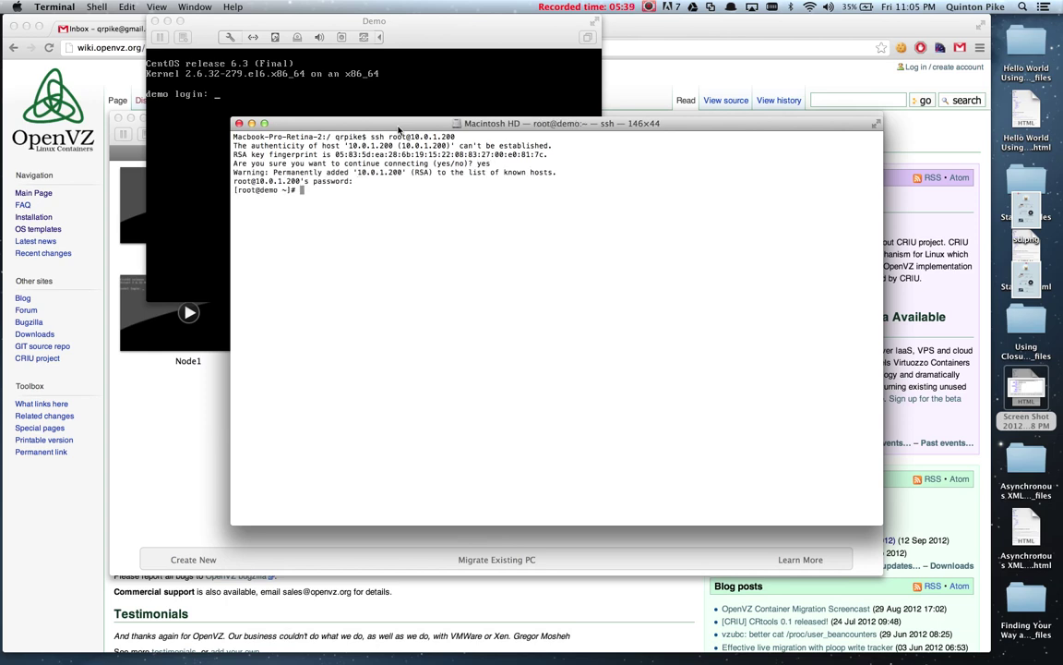
pyautogui.write('cd /')
pyautogui.press('Return')
pyautogui.write('cd')
pyautogui.press('Return')
pyautogui.write('ls')
pyautogui.press('Return')
pyautogui.hotkey('ctrl', 'l')
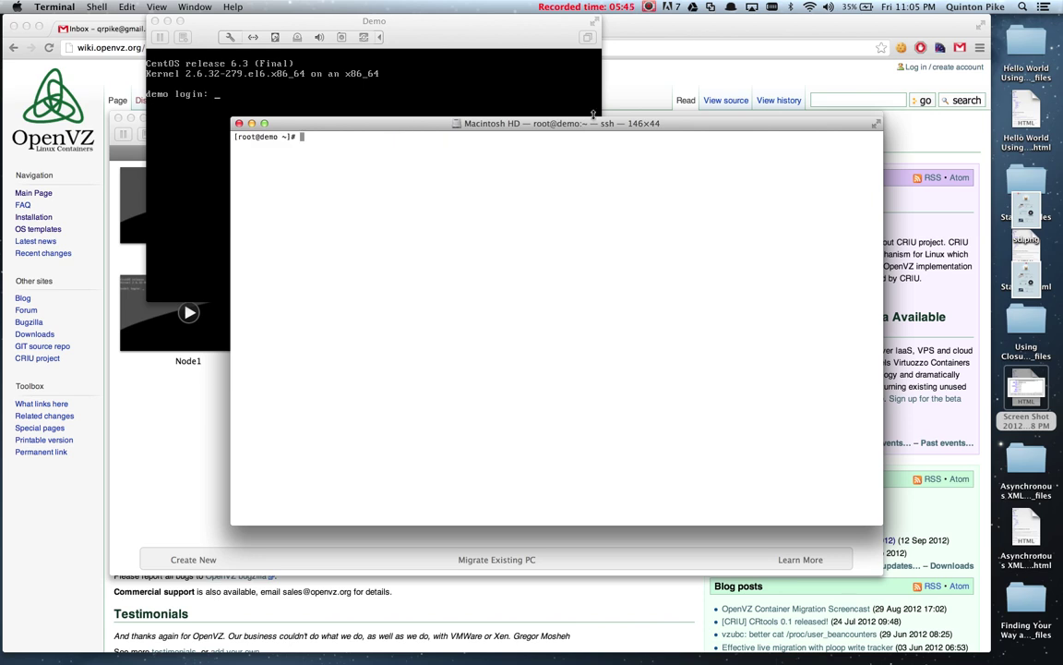
# Copy the OpenVZ install command from the GitHub README and run it in the SSH terminal
pyautogui.moveTo(512, 126); pyautogui.dragTo(400, 150)
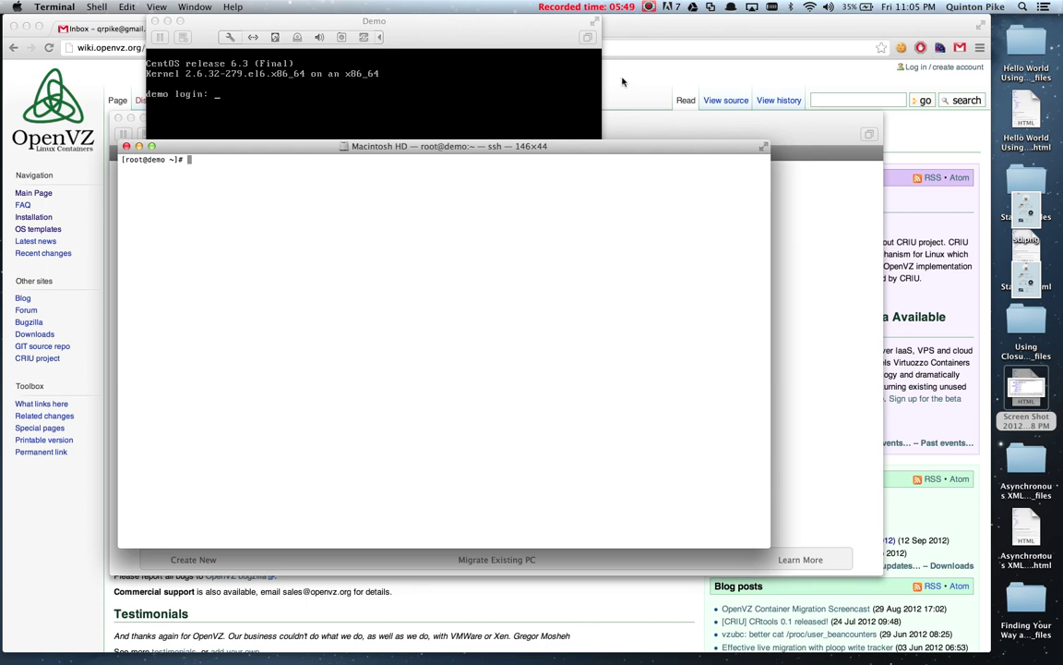
pyautogui.click(622, 83)
pyautogui.click(216, 29)
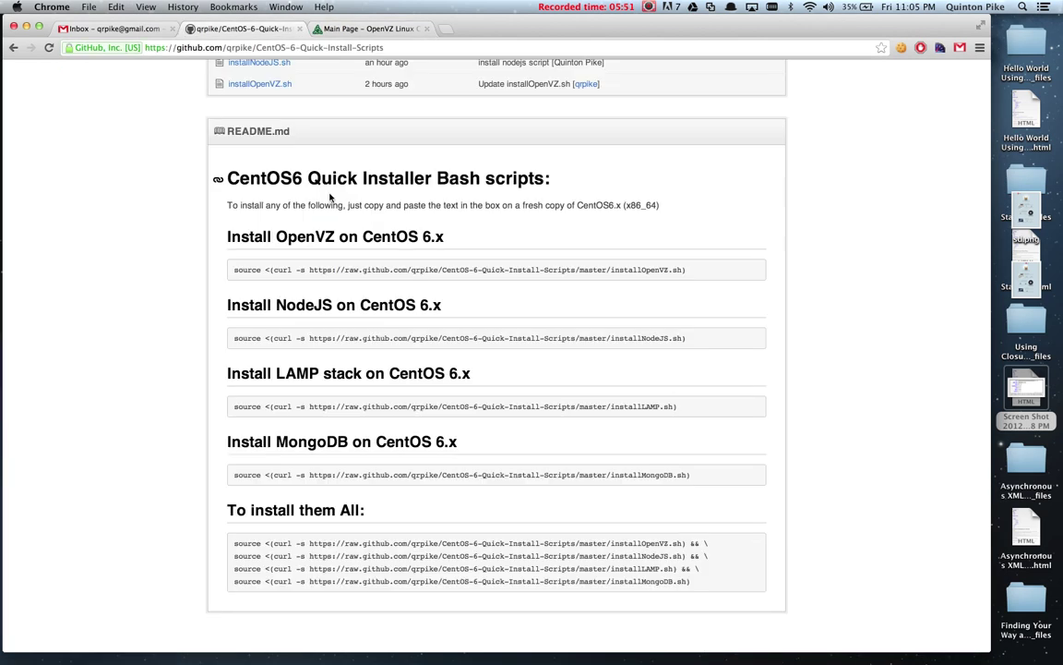
pyautogui.moveTo(233, 271); pyautogui.dragTo(694, 269)
pyautogui.press('super+c')
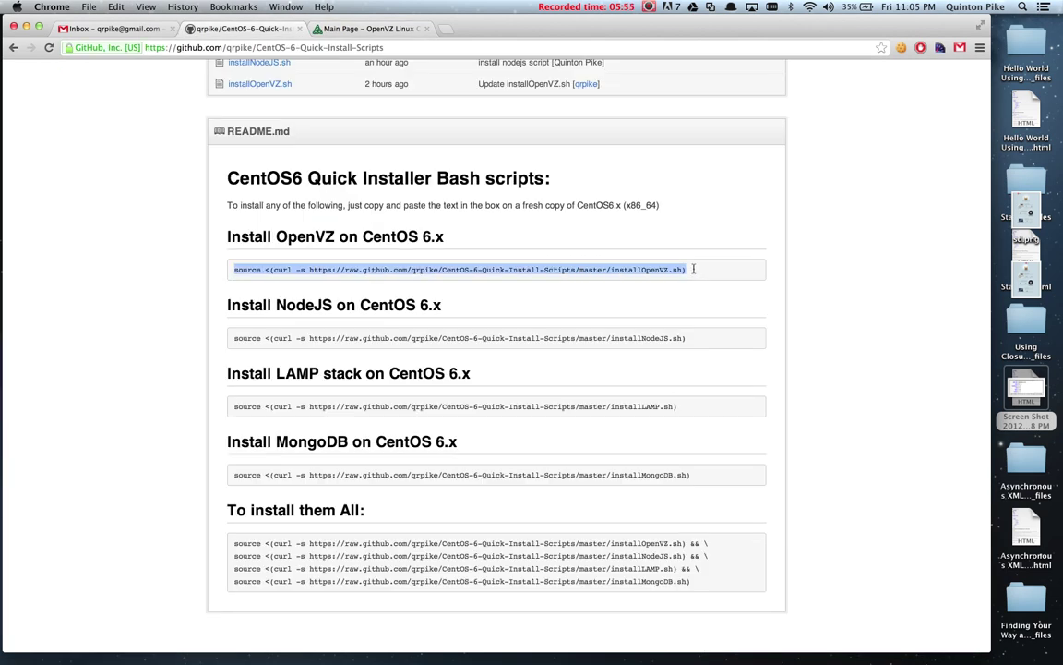
pyautogui.moveTo(14, 384)
pyautogui.click(21, 429)
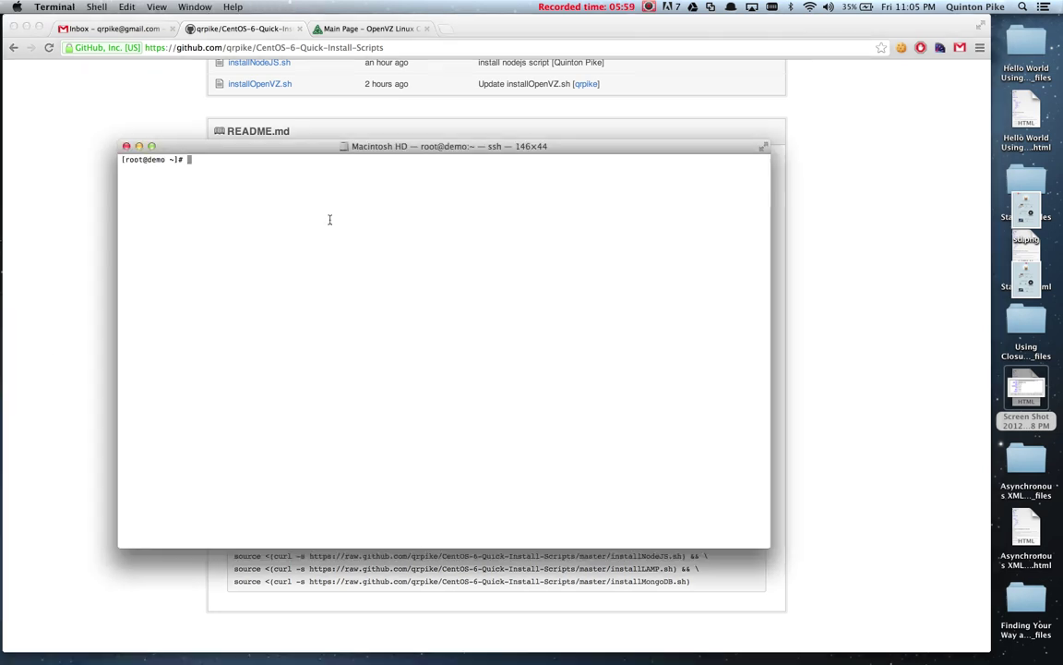
pyautogui.press('super+v')
pyautogui.press('Return')
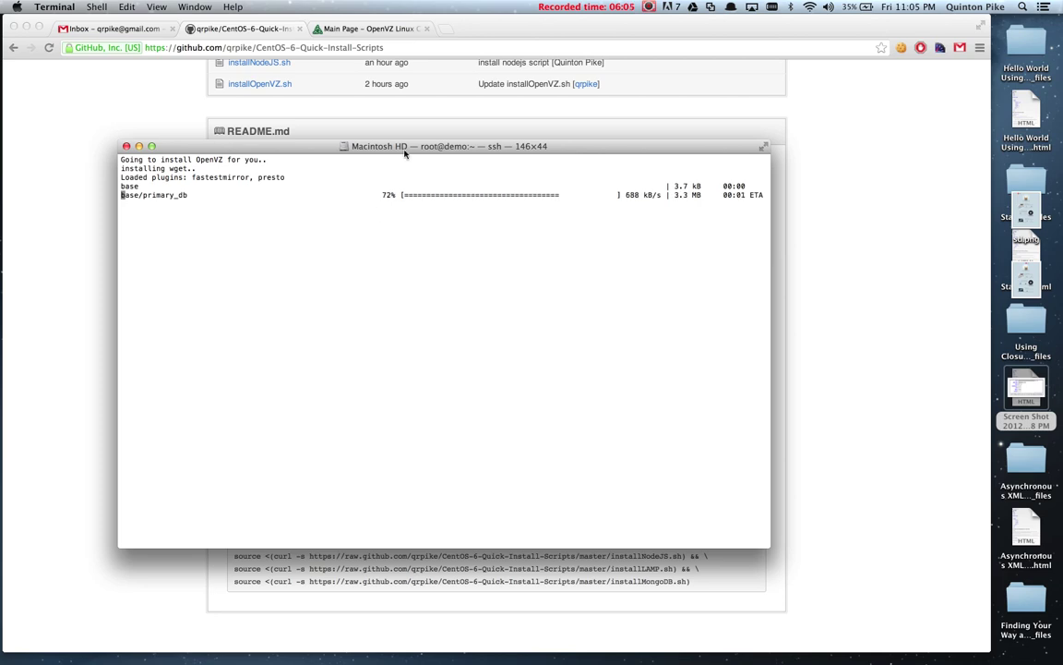
# Move and resize the terminal so the GitHub README is visible beside it
pyautogui.moveTo(403, 149); pyautogui.dragTo(700, 23)
pyautogui.moveTo(415, 423); pyautogui.dragTo(674, 662)
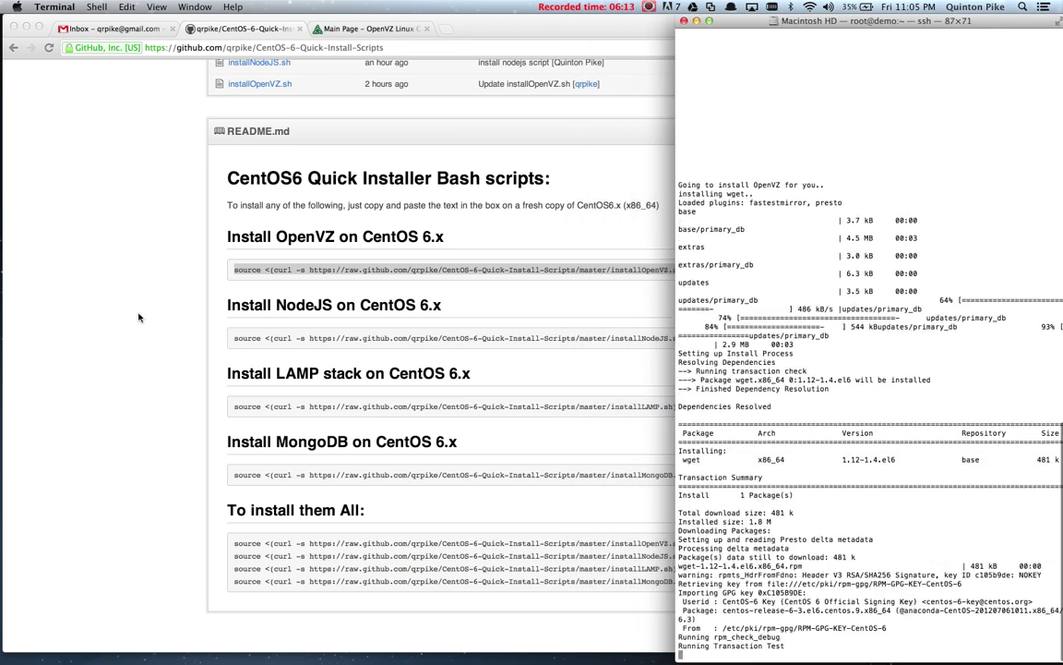
pyautogui.click(126, 286)
pyautogui.scroll(3, 316, 188)
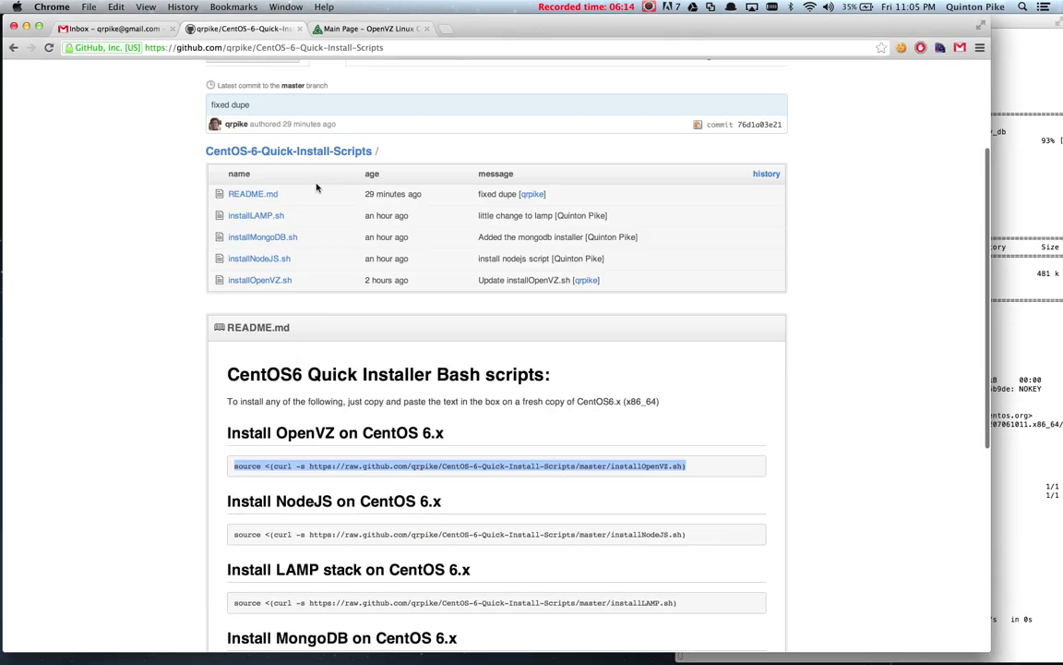
# Open installOpenVZ.sh and highlight the wget, repository, vzkernel and vzctl/vzquota install lines
pyautogui.click(243, 279)
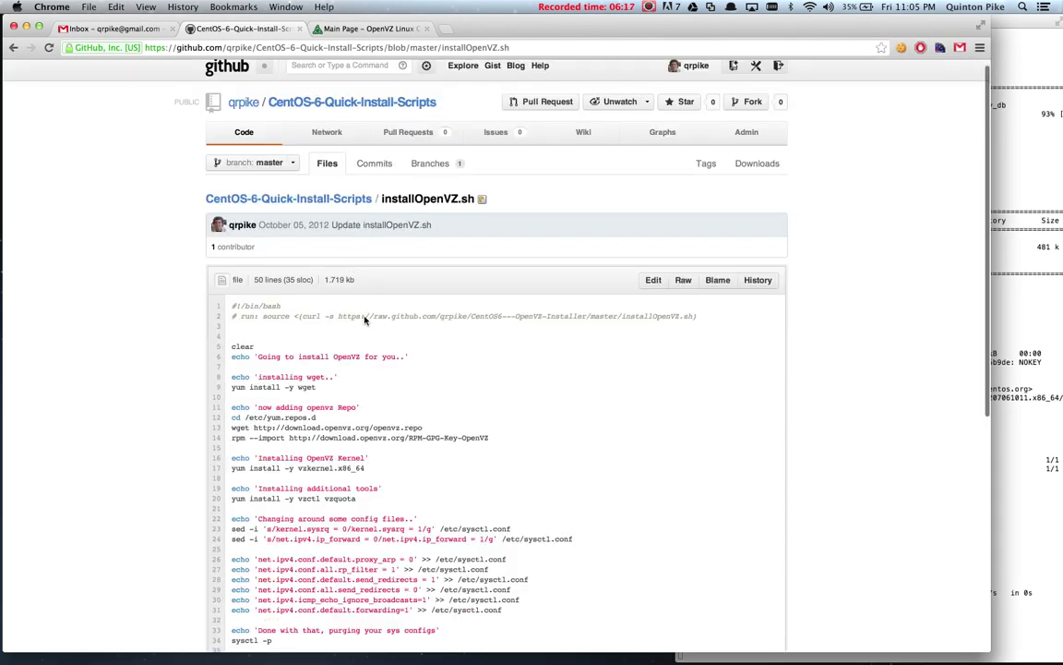
pyautogui.scroll(-5, 365, 318)
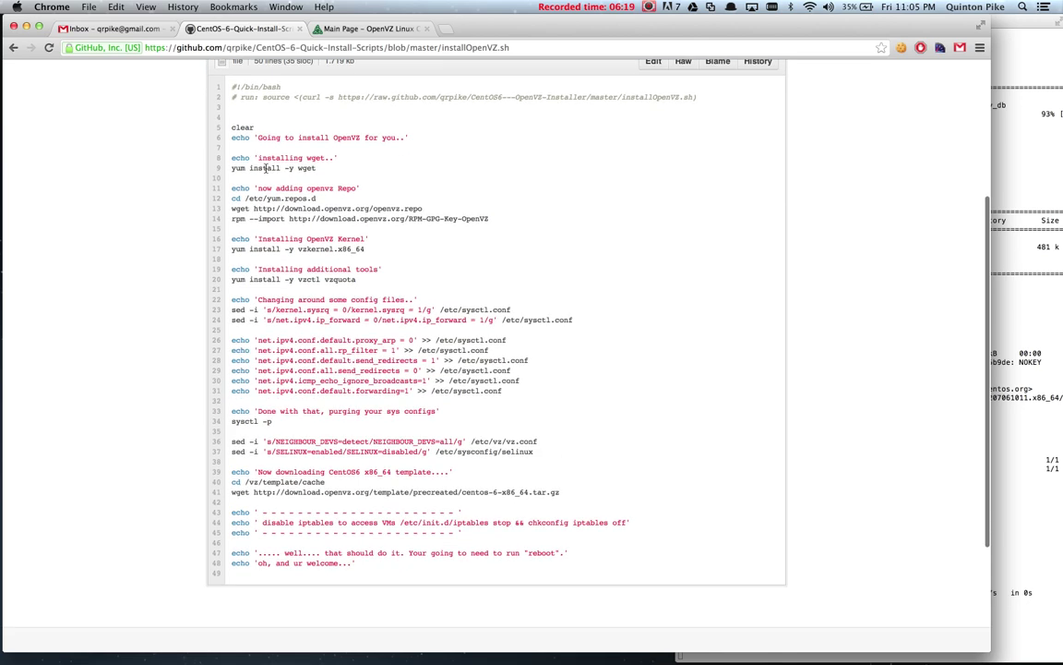
pyautogui.tripleClick(263, 168)
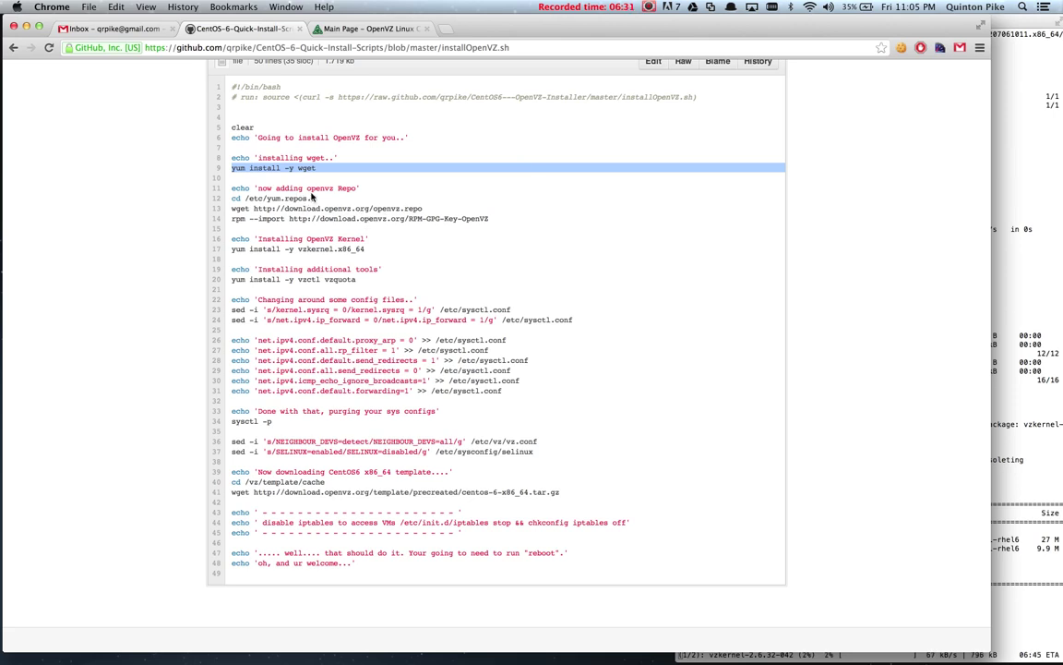
pyautogui.moveTo(303, 198); pyautogui.dragTo(325, 224)
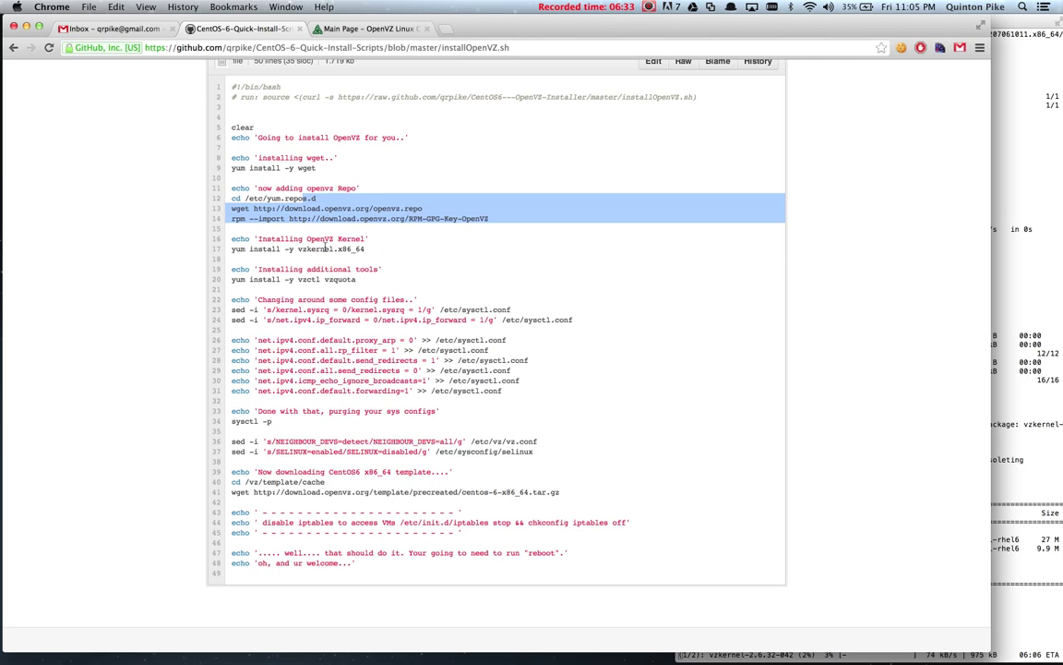
pyautogui.tripleClick(325, 249)
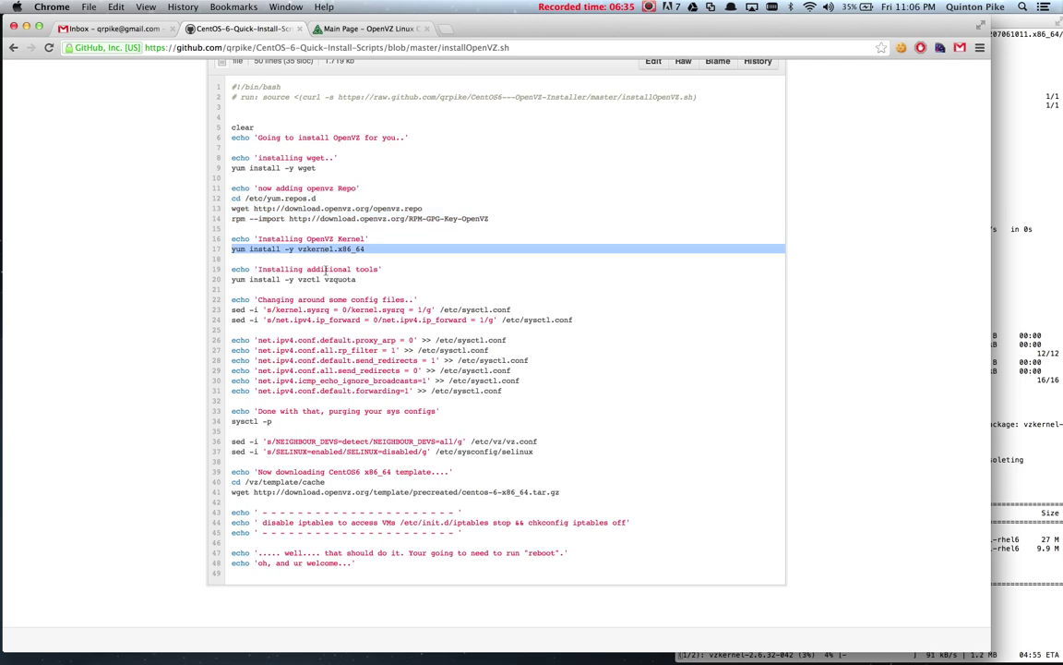
pyautogui.tripleClick(312, 279)
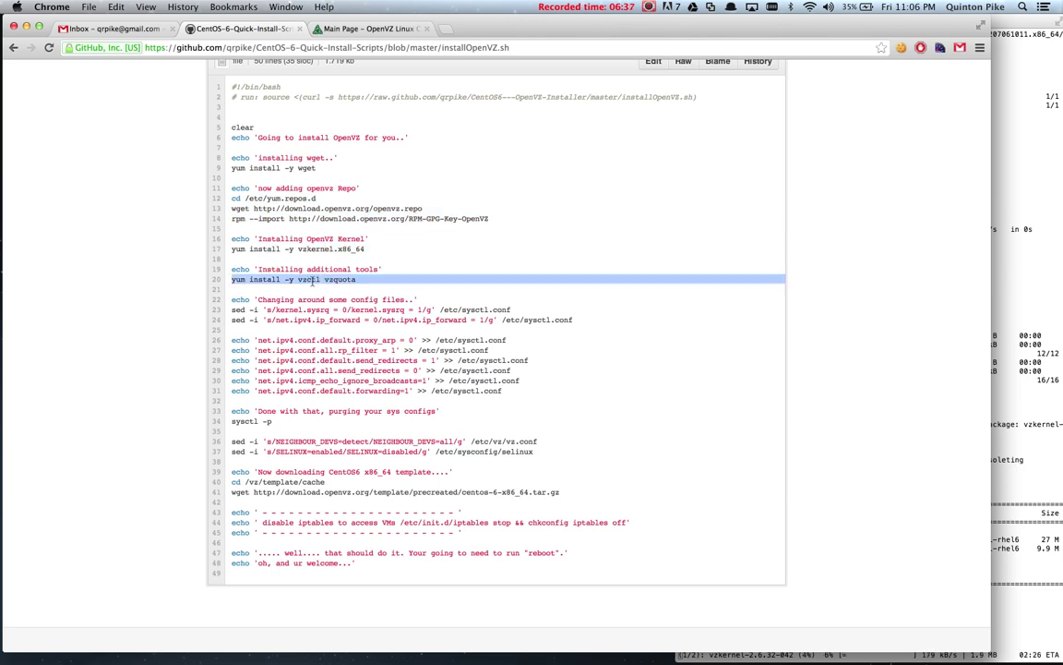
pyautogui.doubleClick(312, 279)
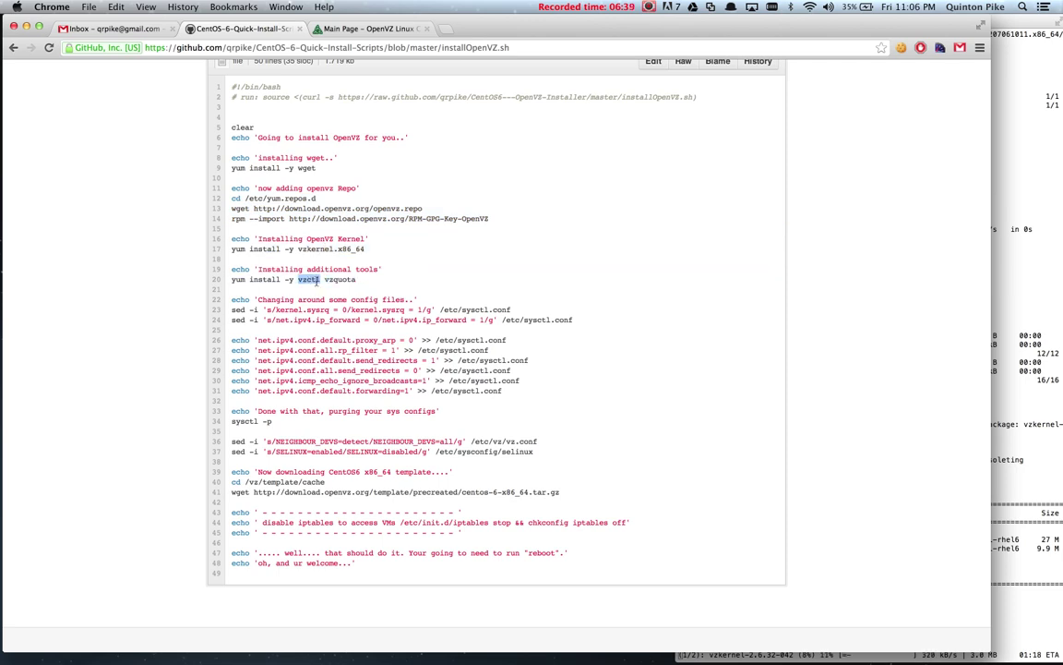
pyautogui.doubleClick(340, 278)
pyautogui.click(368, 297)
# Highlight the sysctl.conf edits, sysctl -p, and the NEIGHBOUR_DEVS and SELinux config changes
pyautogui.moveTo(361, 319); pyautogui.dragTo(238, 308)
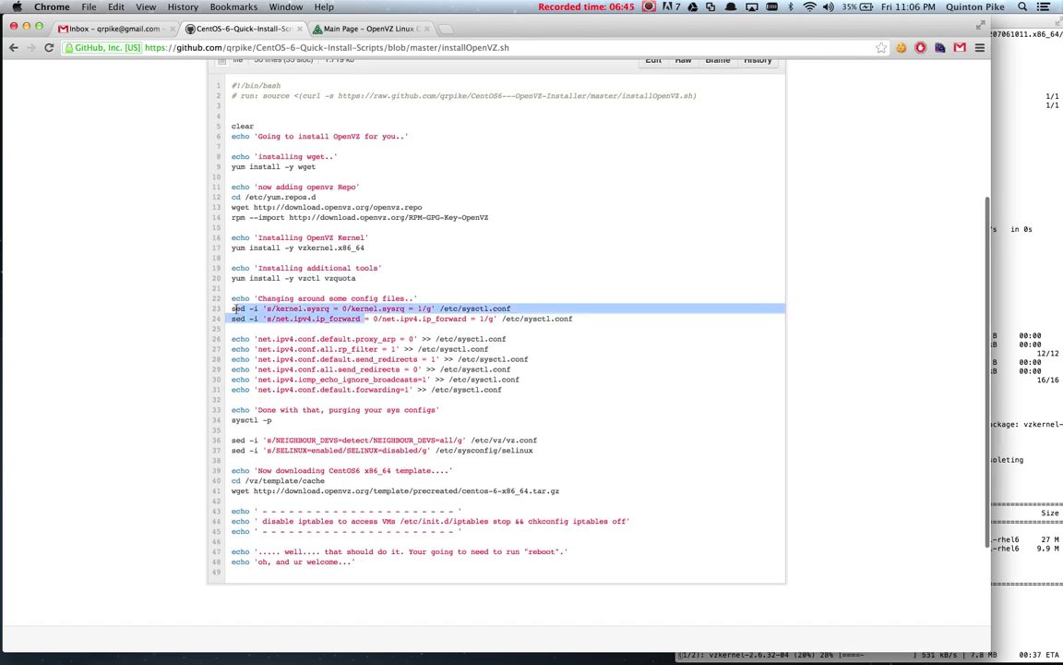
pyautogui.click(240, 308)
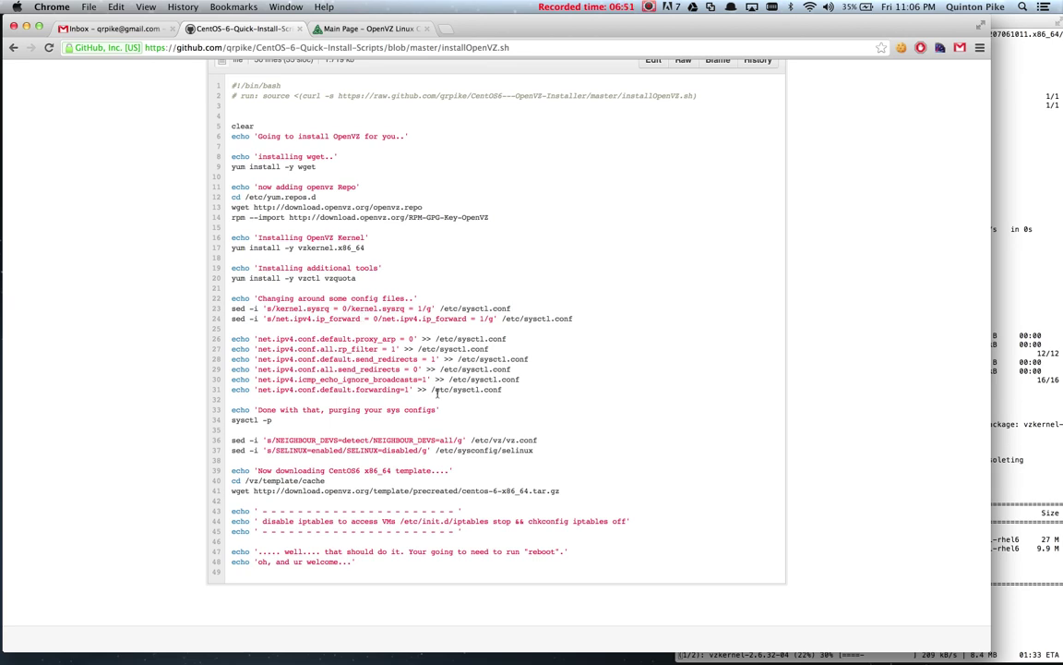
pyautogui.moveTo(272, 420); pyautogui.dragTo(230, 420)
pyautogui.moveTo(322, 450); pyautogui.dragTo(232, 450)
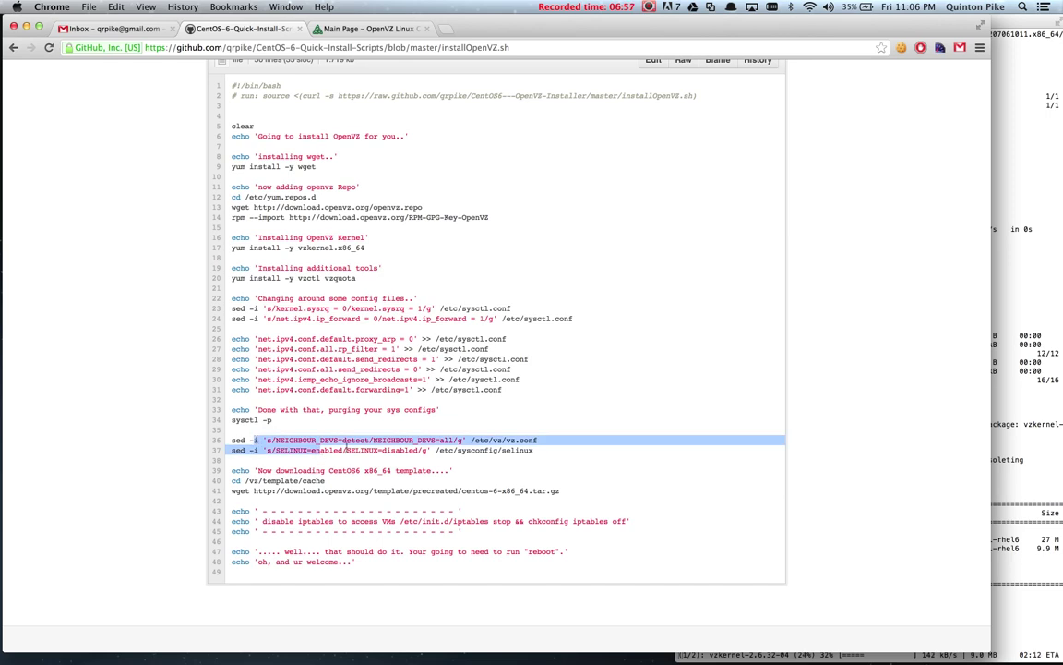
pyautogui.tripleClick(346, 449)
pyautogui.click(328, 441)
pyautogui.tripleClick(326, 441)
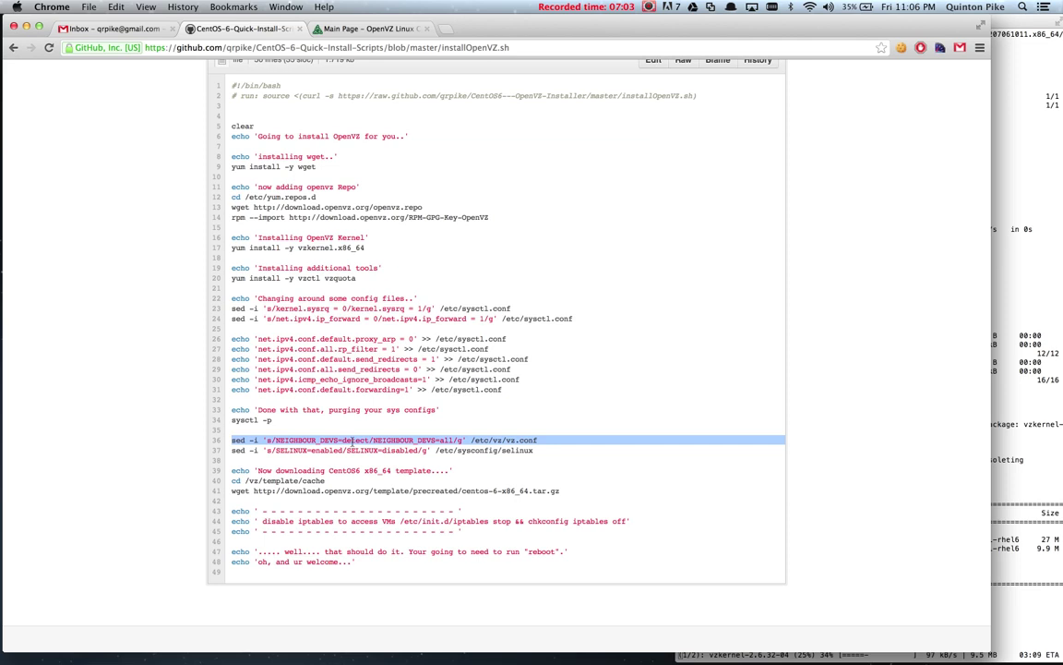
pyautogui.doubleClick(352, 440)
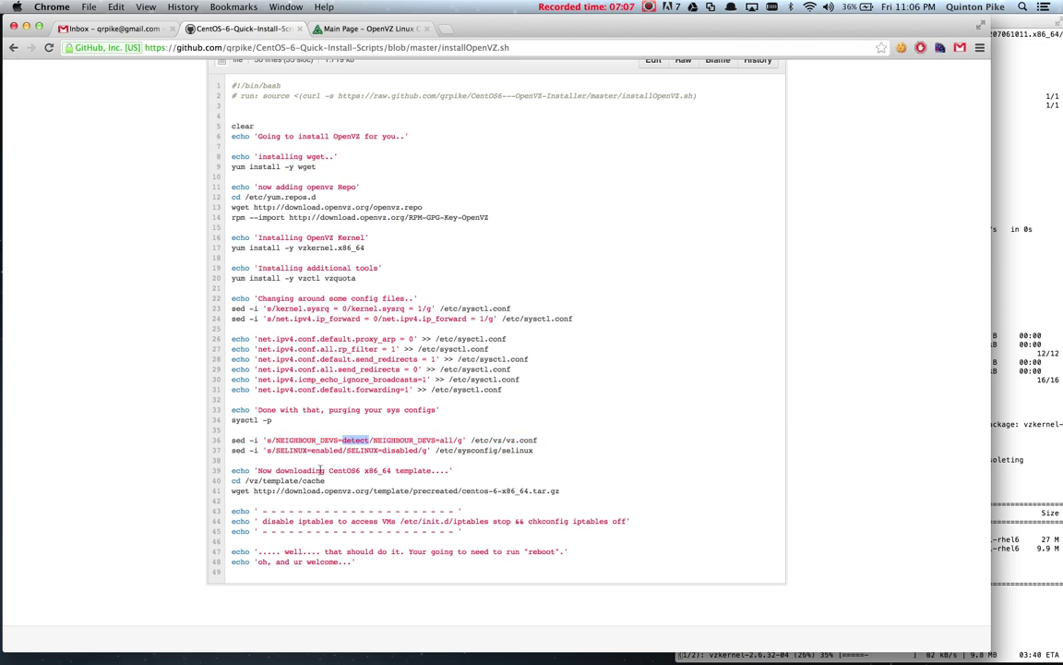
# Highlight the template cache folder, the centos template download and the iptables disabling note
pyautogui.tripleClick(295, 480)
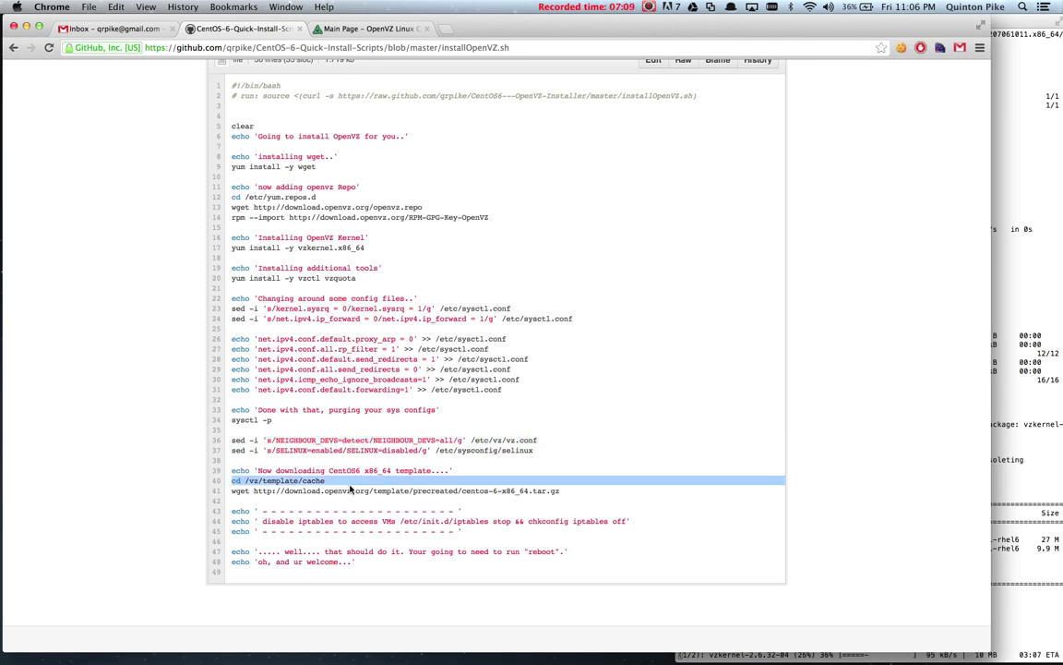
pyautogui.moveTo(461, 491); pyautogui.dragTo(481, 491)
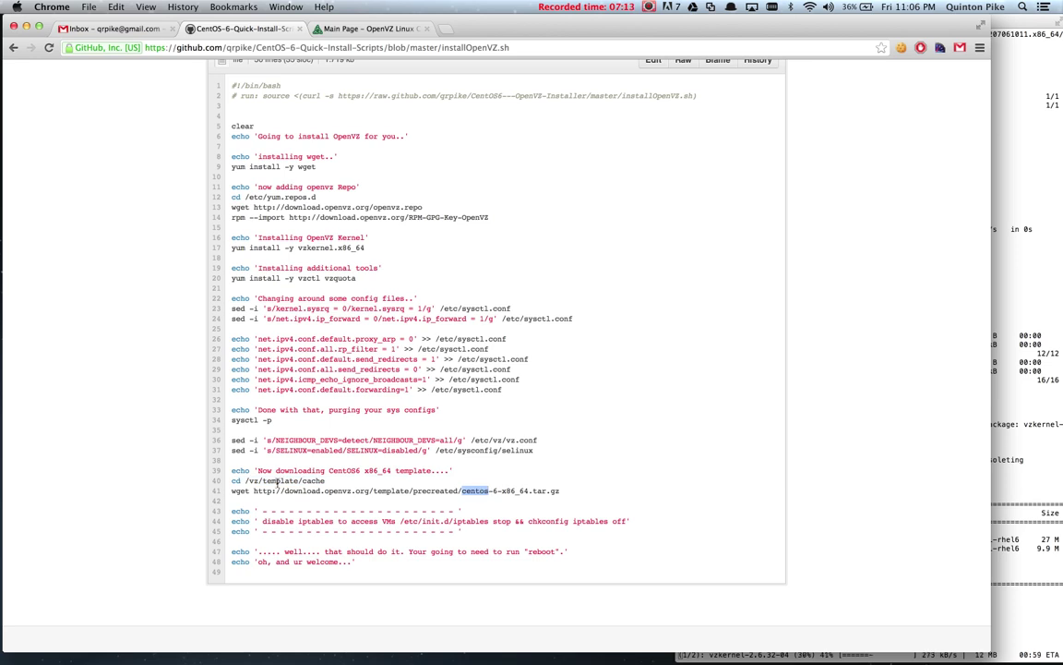
pyautogui.doubleClick(293, 481)
pyautogui.doubleClick(310, 481)
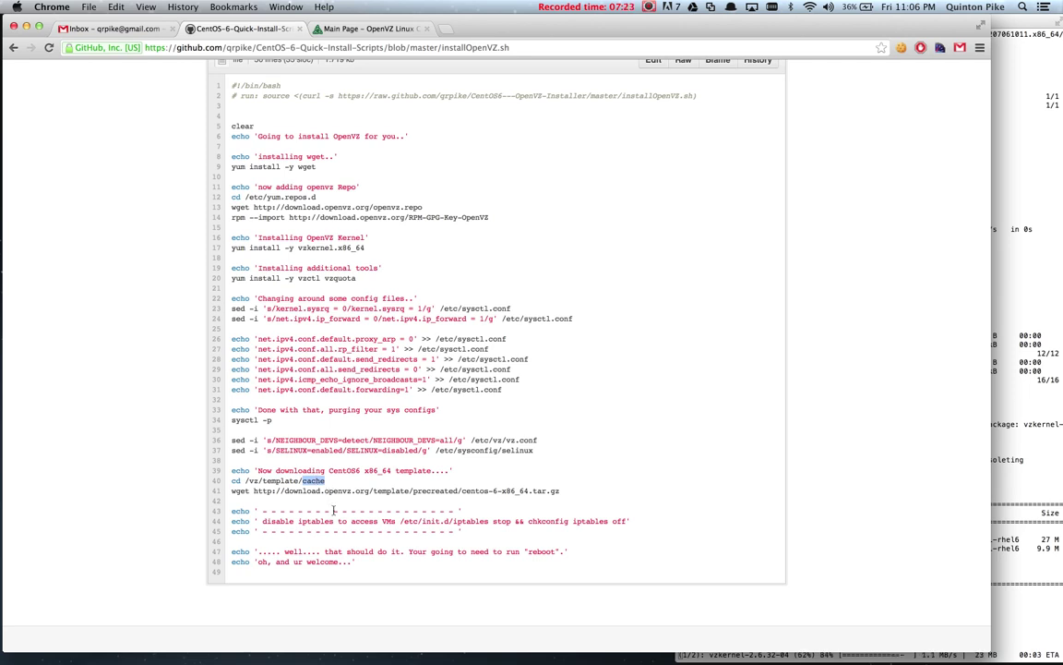
pyautogui.tripleClick(295, 521)
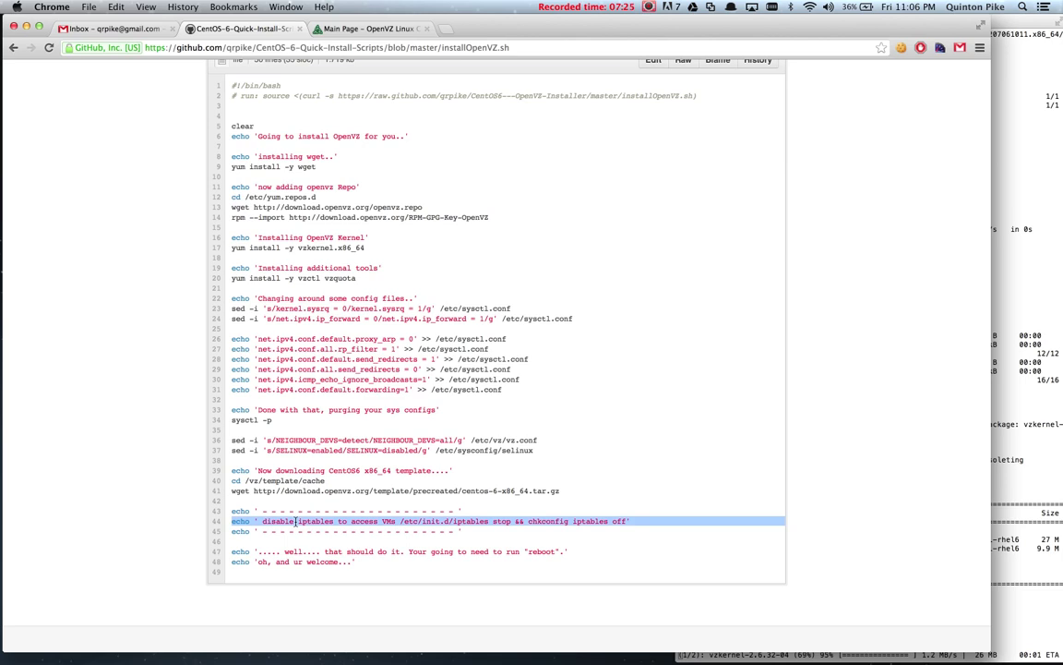
pyautogui.moveTo(295, 521); pyautogui.dragTo(322, 521)
pyautogui.doubleClick(324, 521)
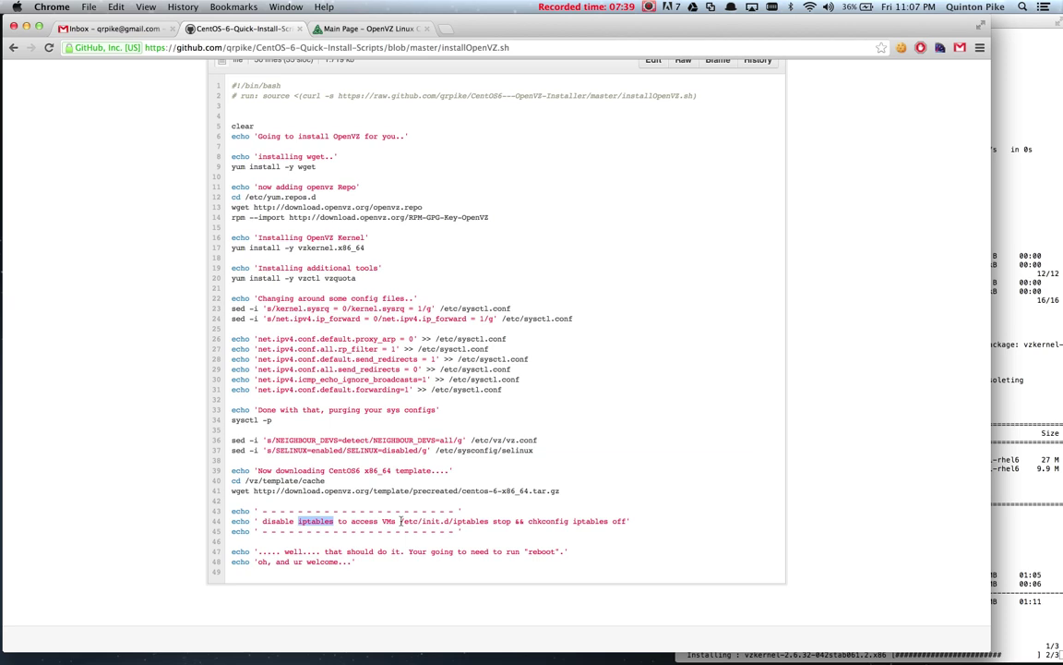
pyautogui.scroll(-2, 388, 441)
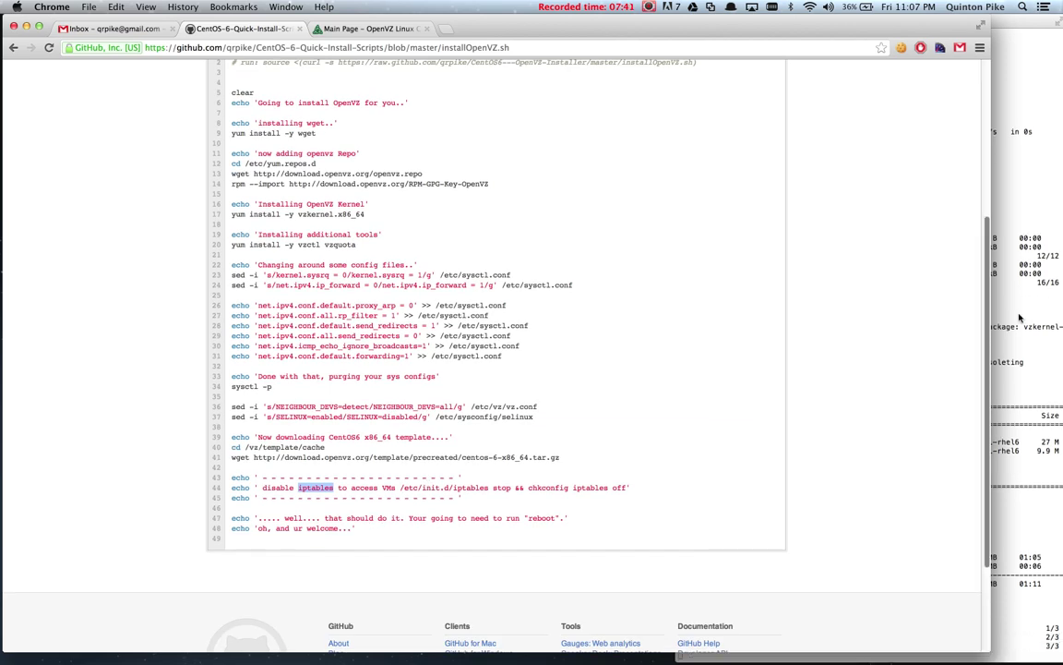
pyautogui.click(557, 486)
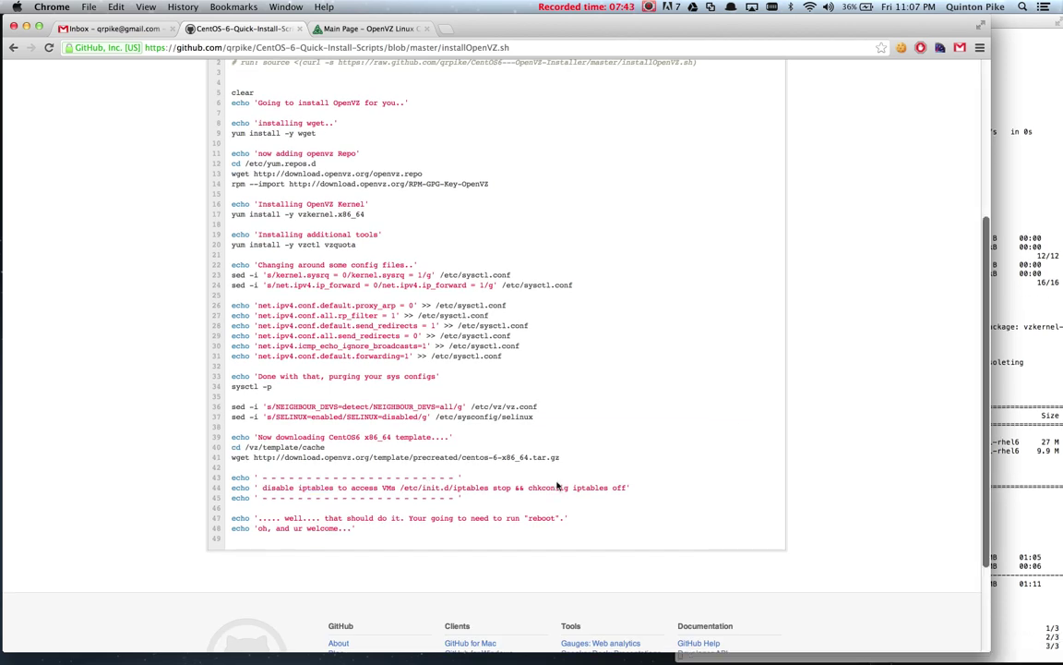
# Match the kernel-firmware install output to script line 17 installing vzkernel.x86_64
pyautogui.press('super+Tab')
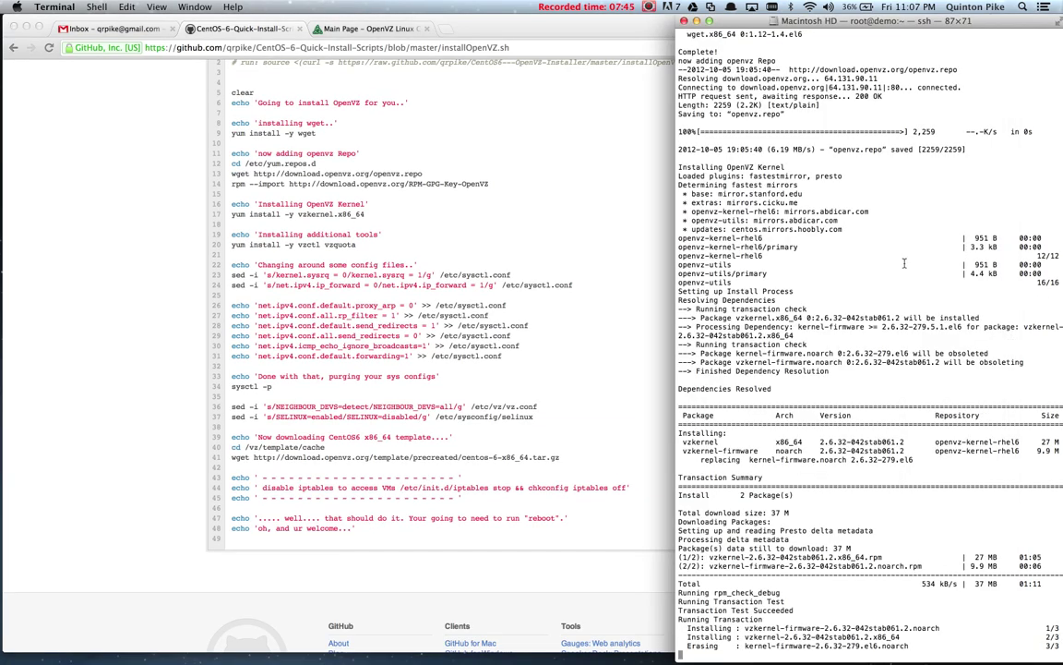
pyautogui.moveTo(776, 27); pyautogui.dragTo(707, 26)
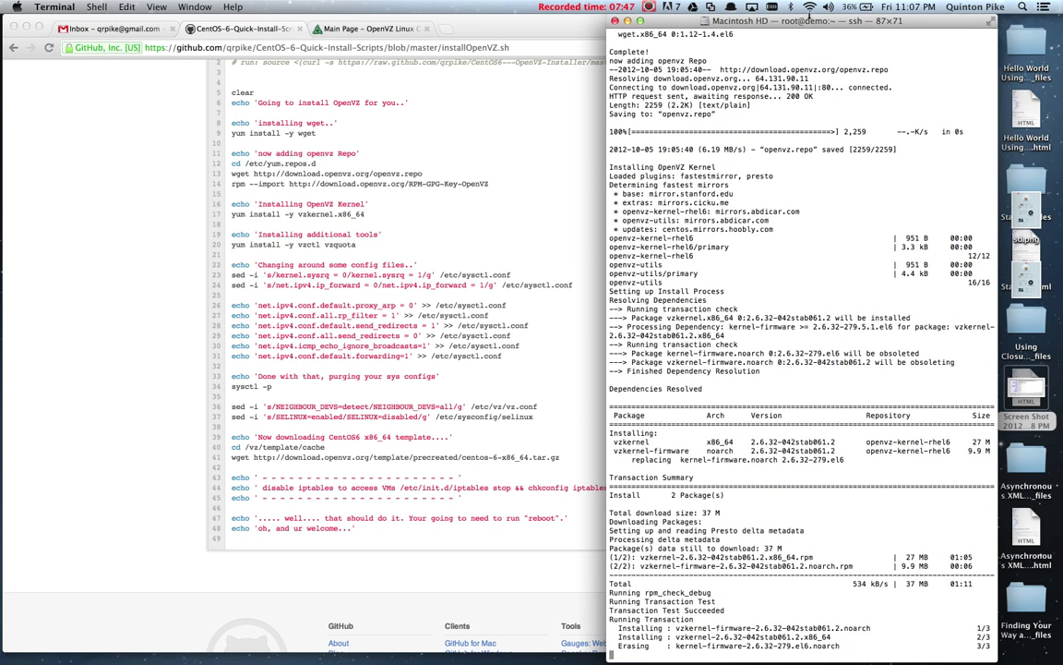
pyautogui.moveTo(654, 562); pyautogui.dragTo(716, 560)
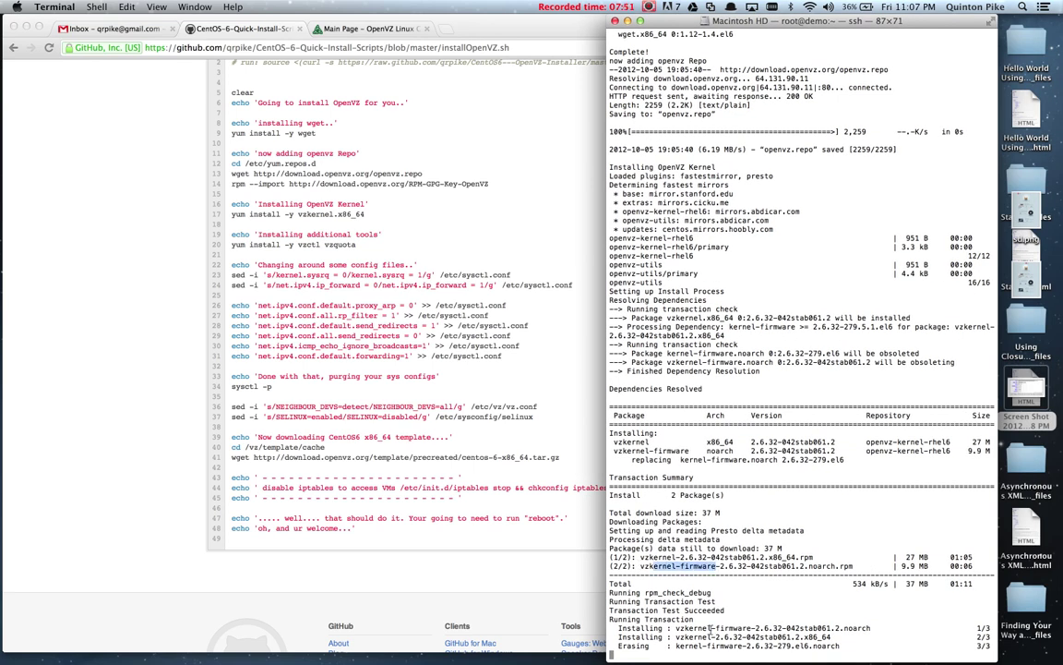
pyautogui.moveTo(710, 627); pyautogui.dragTo(743, 648)
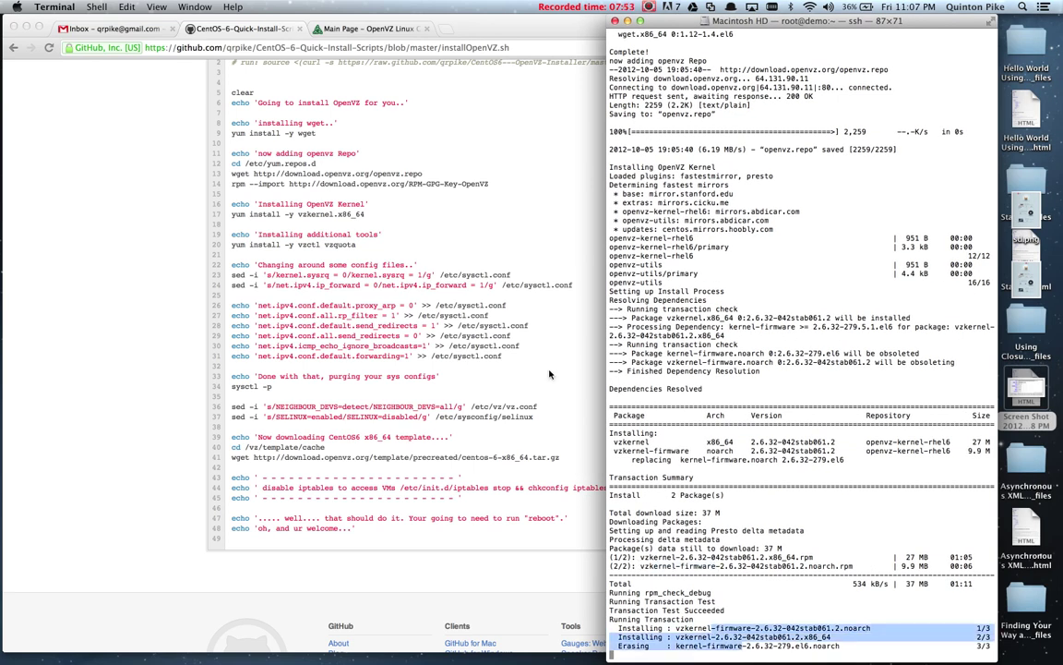
pyautogui.click(314, 209)
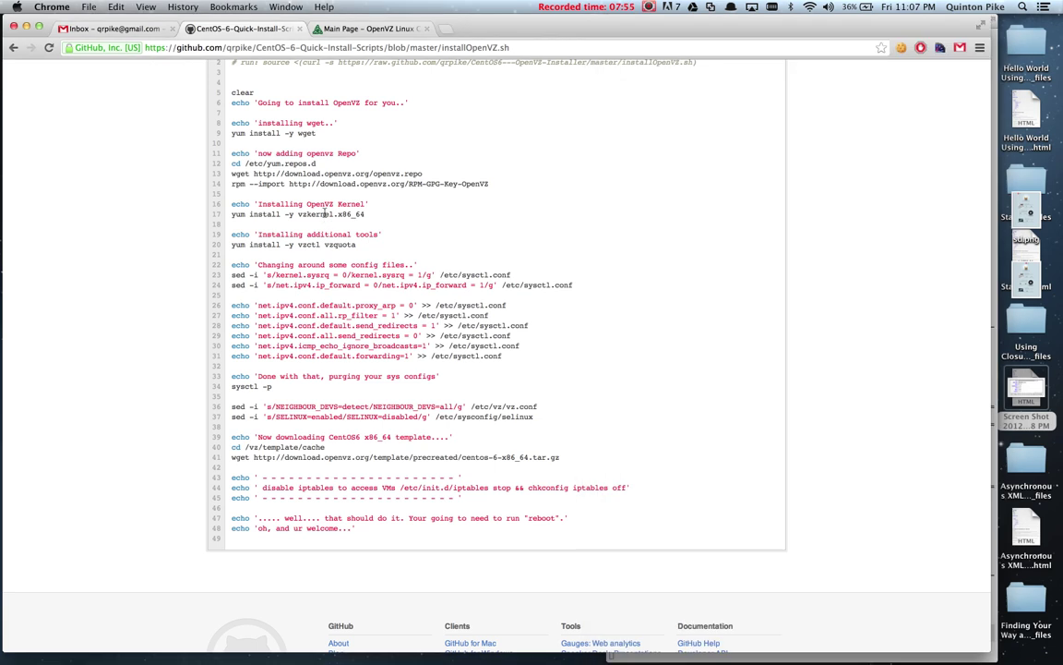
pyautogui.tripleClick(305, 214)
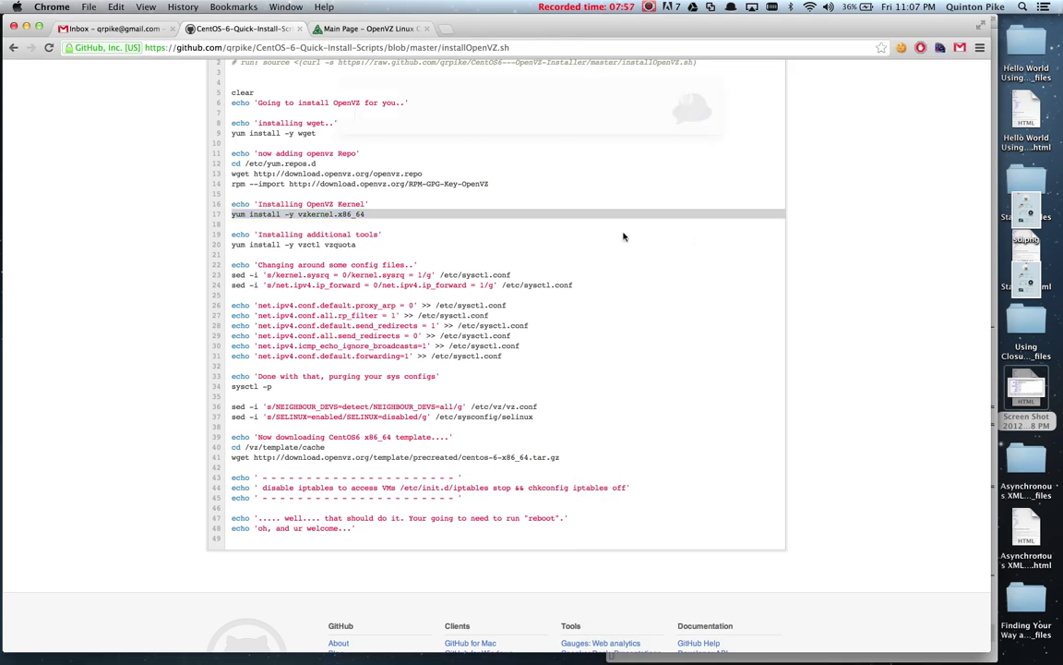
# Widen the SSH window to the right edge and narrow Chrome so both stay visible
pyautogui.press('super+Tab')
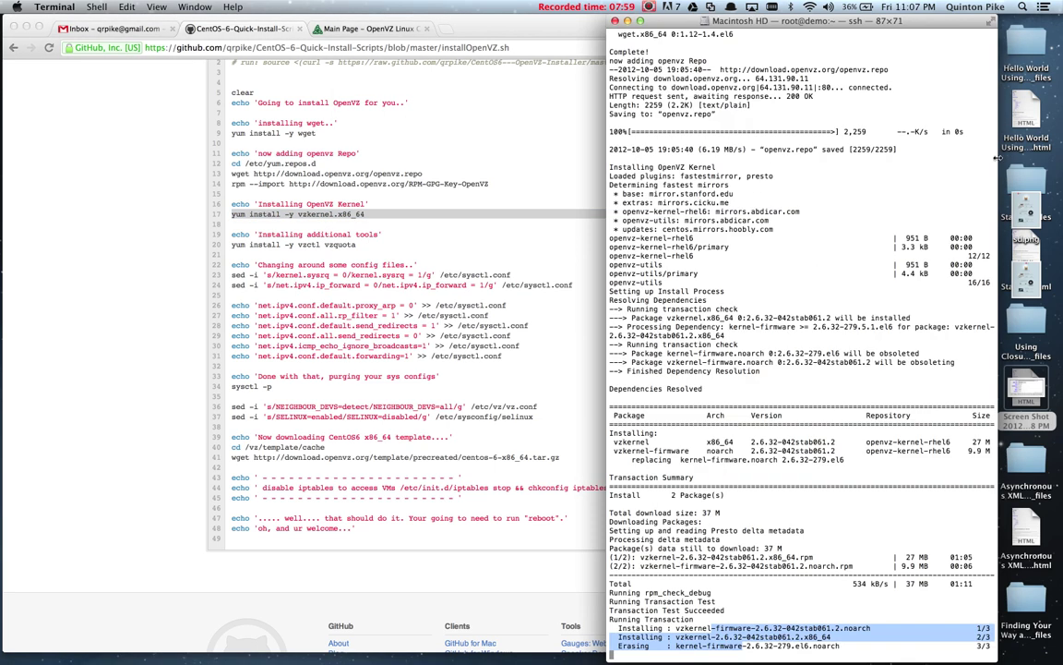
pyautogui.moveTo(998, 157); pyautogui.dragTo(1061, 158)
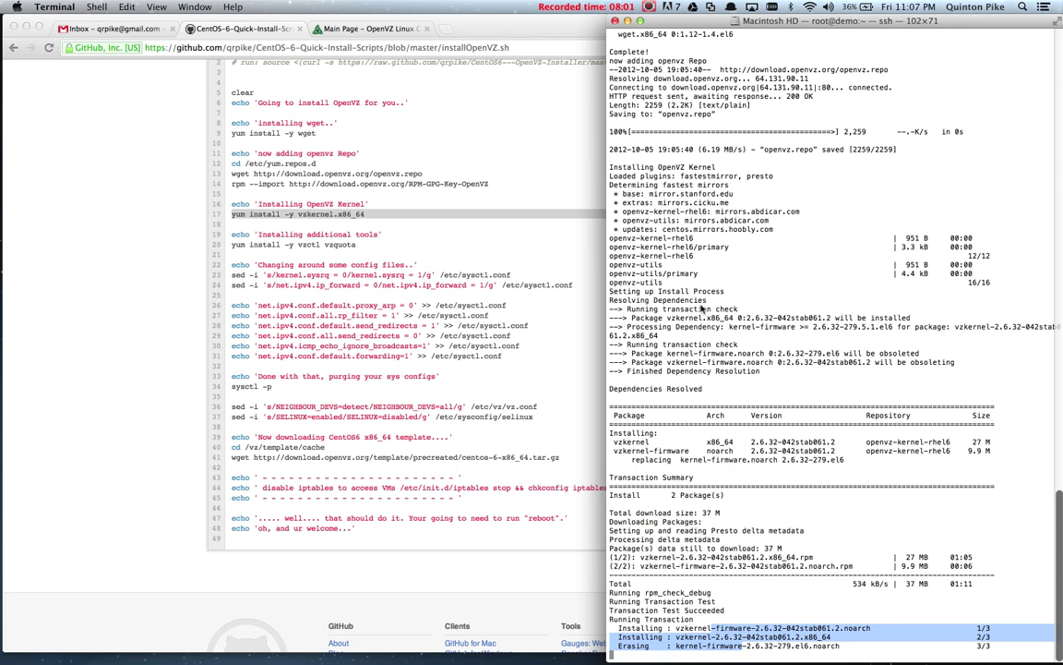
pyautogui.click(719, 337)
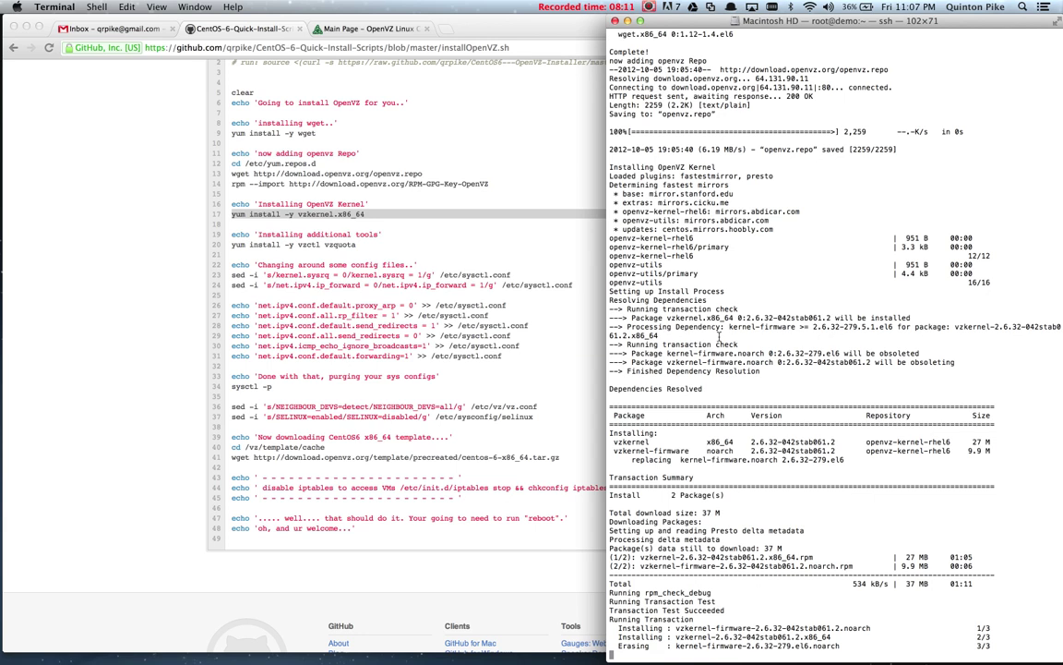
pyautogui.press('super+Tab')
pyautogui.click(943, 313)
pyautogui.press('super+Tab')
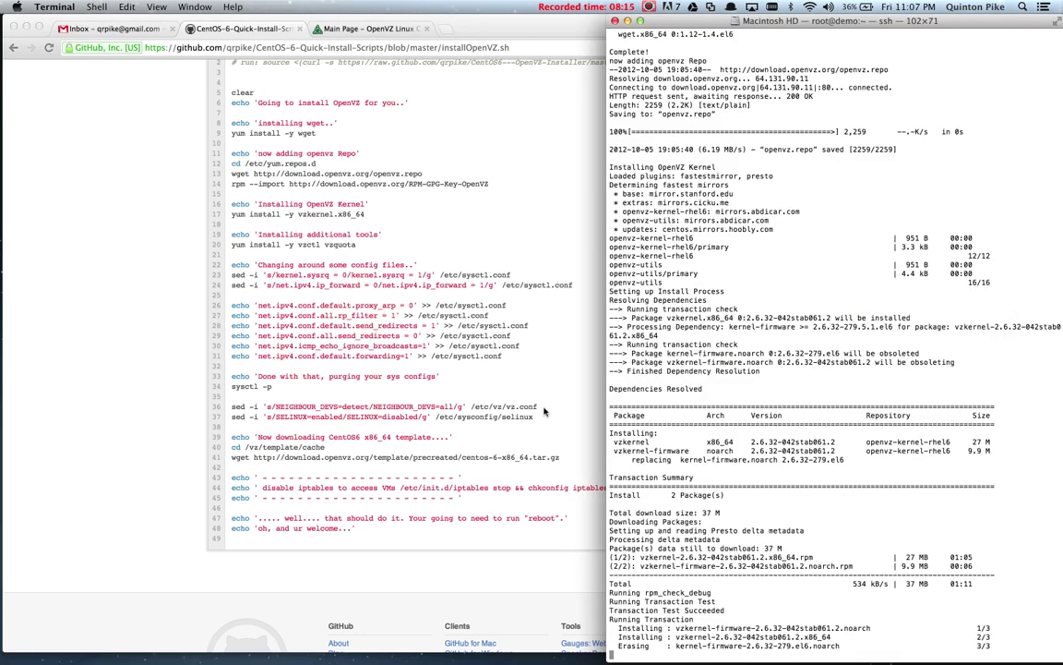
pyautogui.press('super+Tab')
pyautogui.moveTo(990, 653); pyautogui.dragTo(714, 662)
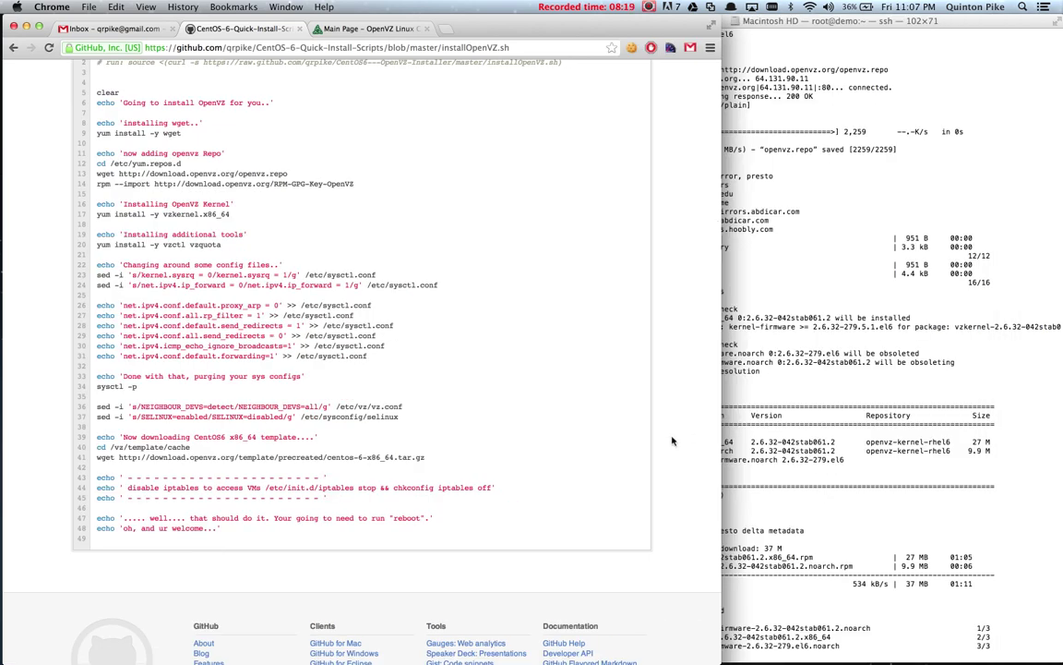
# Go back to the README, highlight the OpenVZ, NodeJS, LAMP and MongoDB headings, then scroll to the install-all block
pyautogui.hscroll(-5, 541, 439)
pyautogui.scroll(-5, 449, 425)
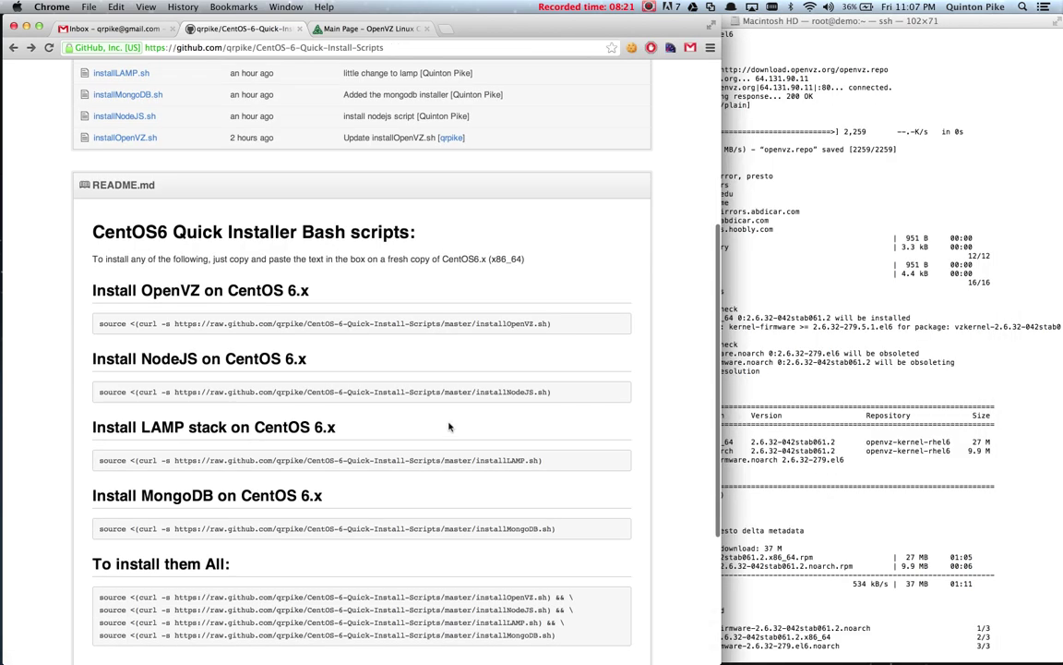
pyautogui.doubleClick(182, 292)
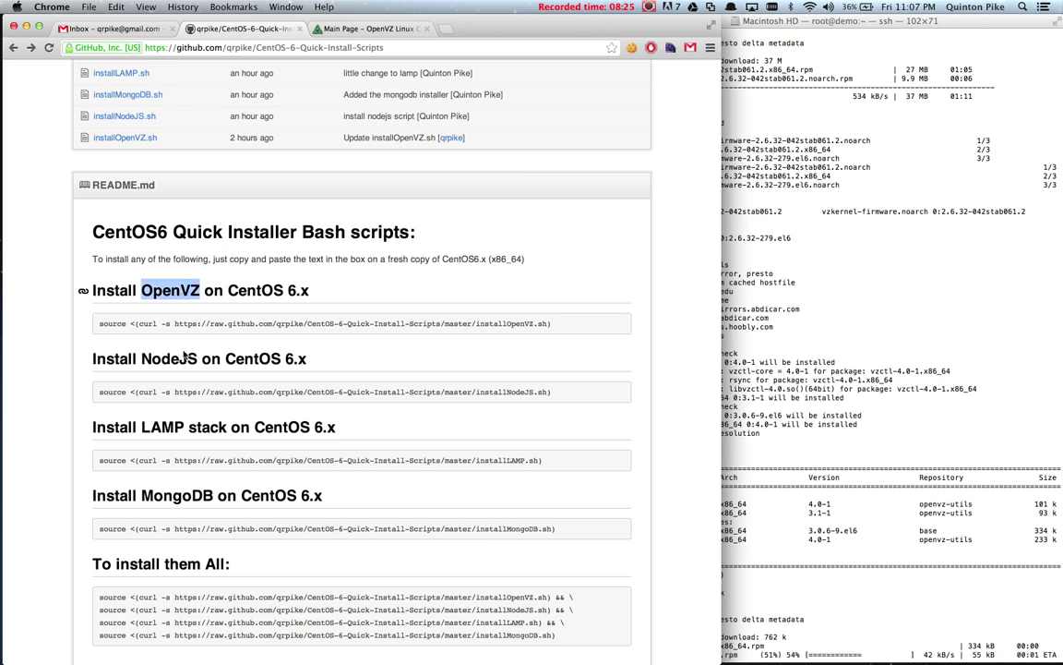
pyautogui.doubleClick(170, 359)
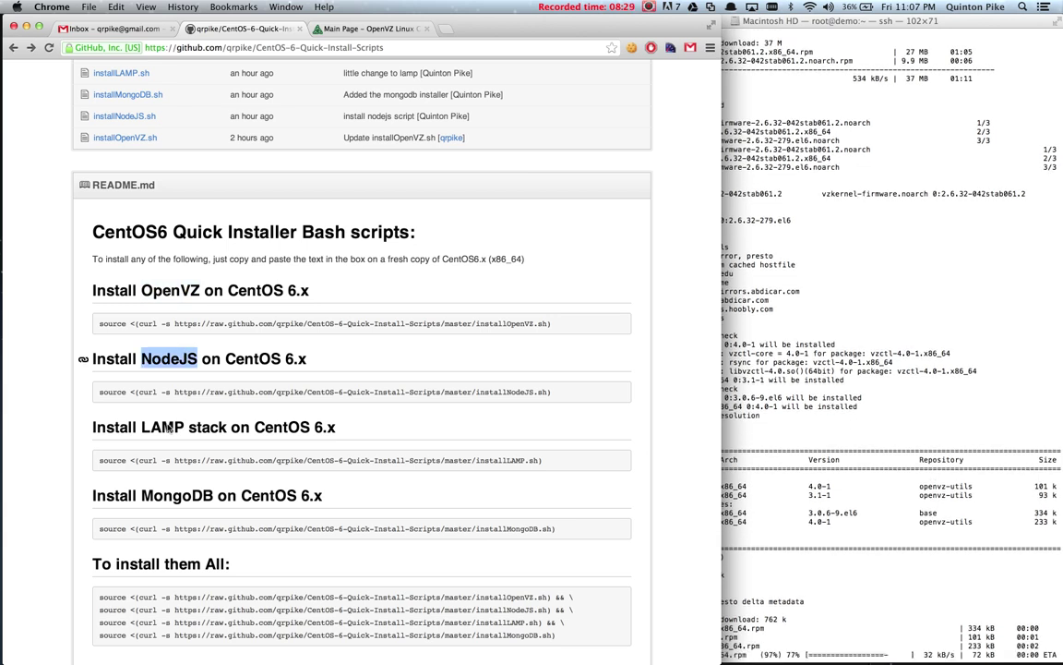
pyautogui.doubleClick(168, 426)
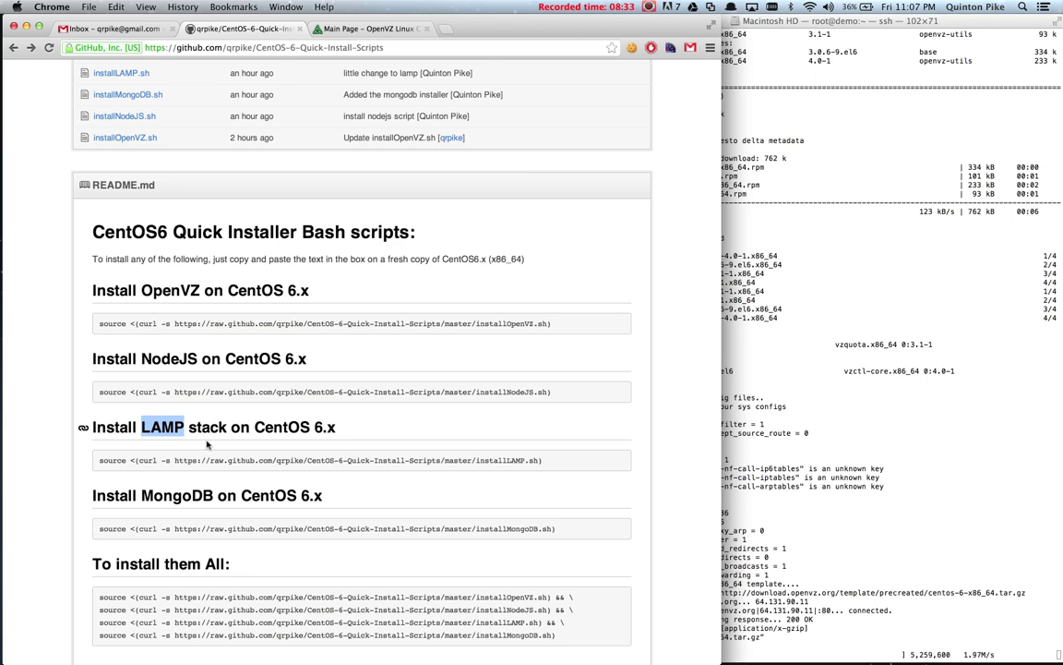
pyautogui.doubleClick(176, 495)
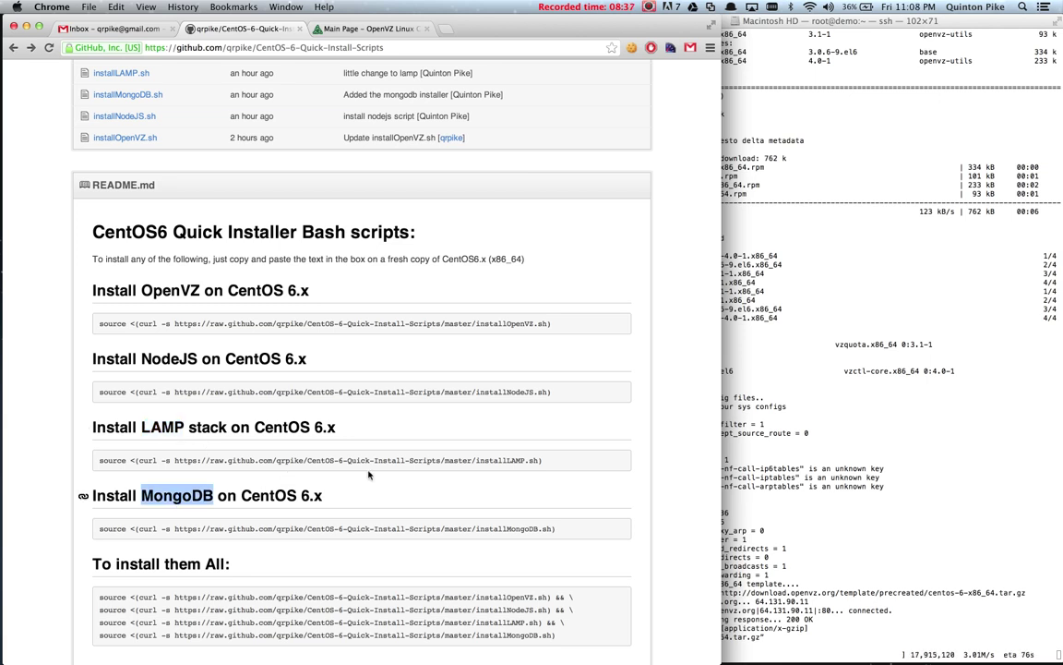
pyautogui.click(330, 495)
pyautogui.scroll(-1, 330, 495)
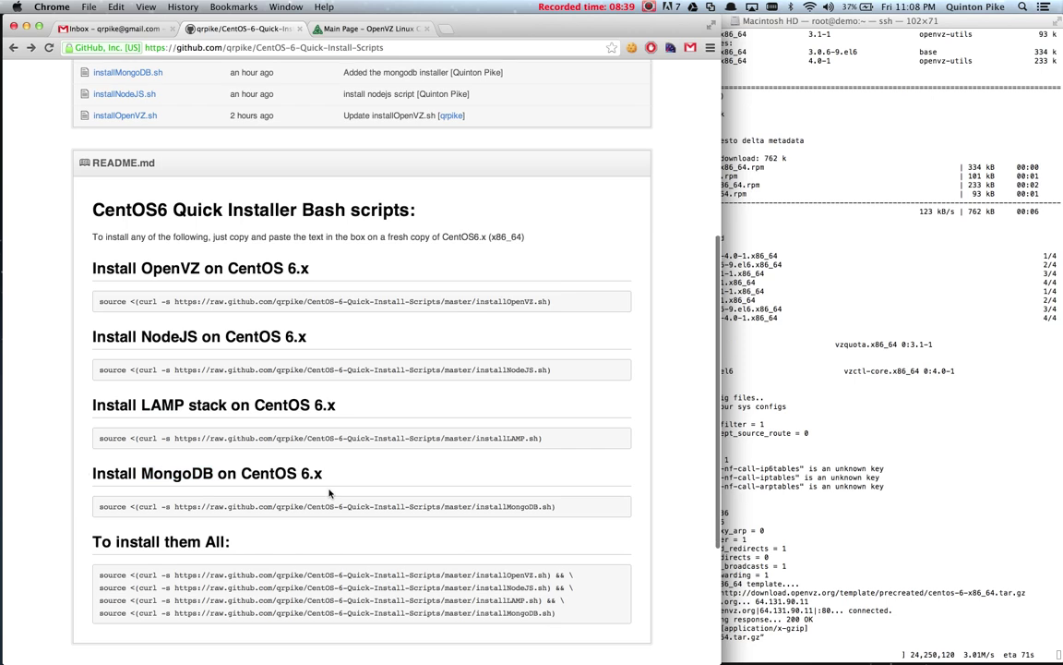
pyautogui.scroll(-2, 329, 495)
pyautogui.moveTo(563, 577); pyautogui.dragTo(102, 536)
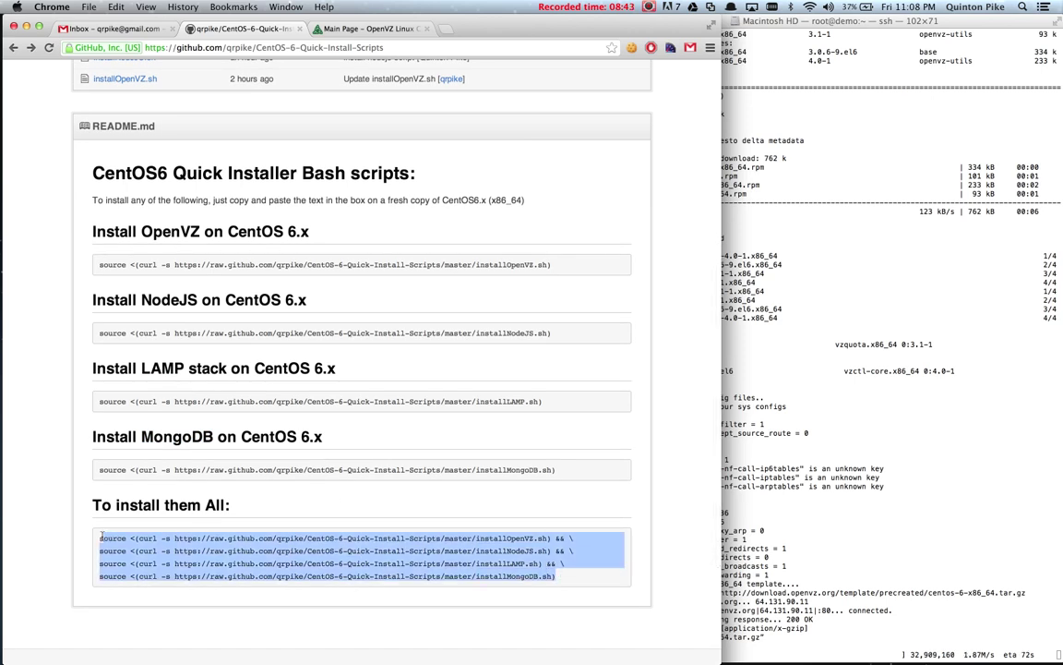
pyautogui.click(102, 538)
pyautogui.click(784, 443)
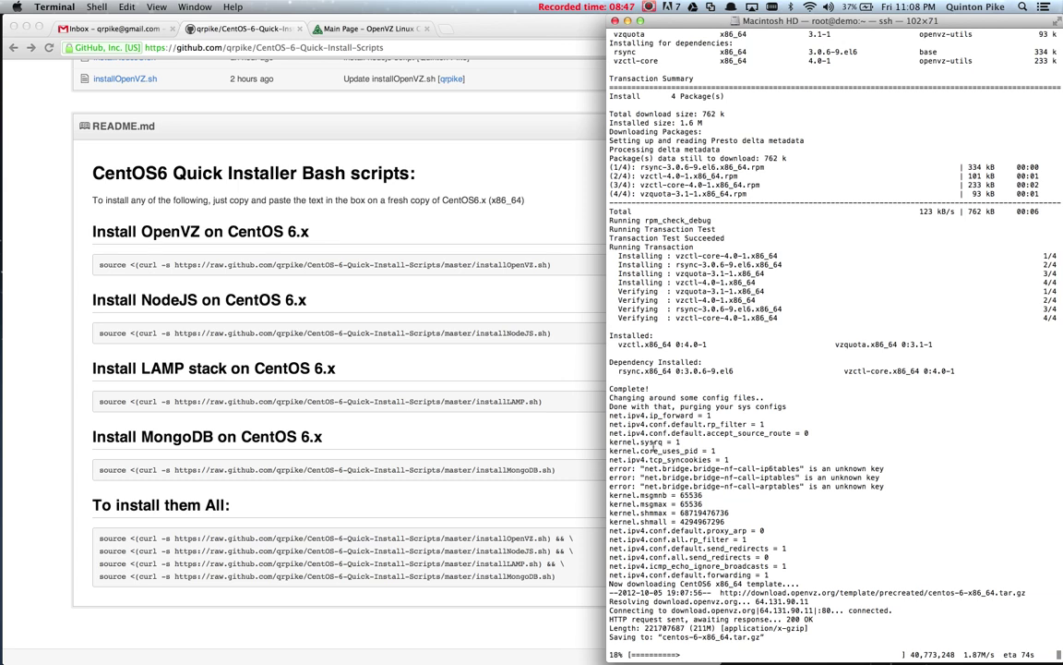
pyautogui.moveTo(637, 397); pyautogui.dragTo(696, 574)
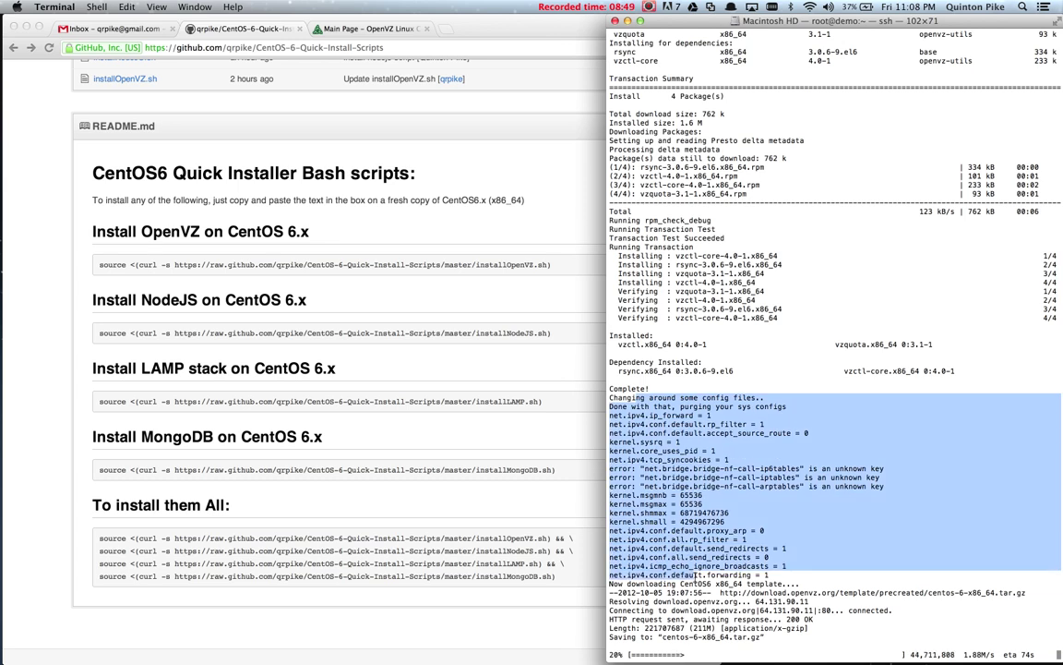
pyautogui.click(697, 574)
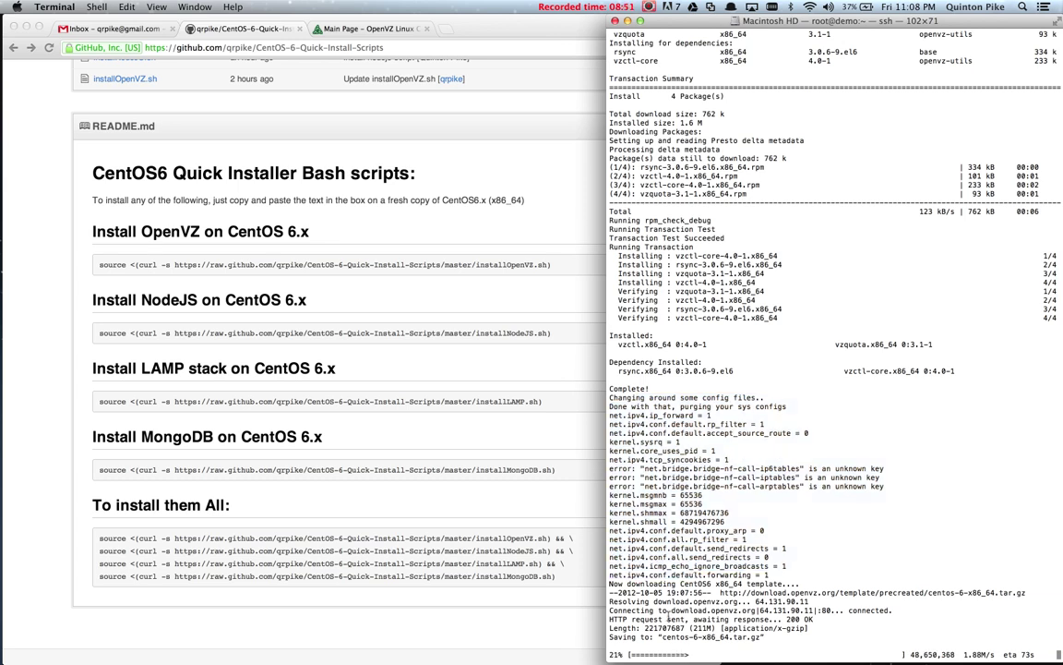
pyautogui.moveTo(612, 584); pyautogui.dragTo(805, 582)
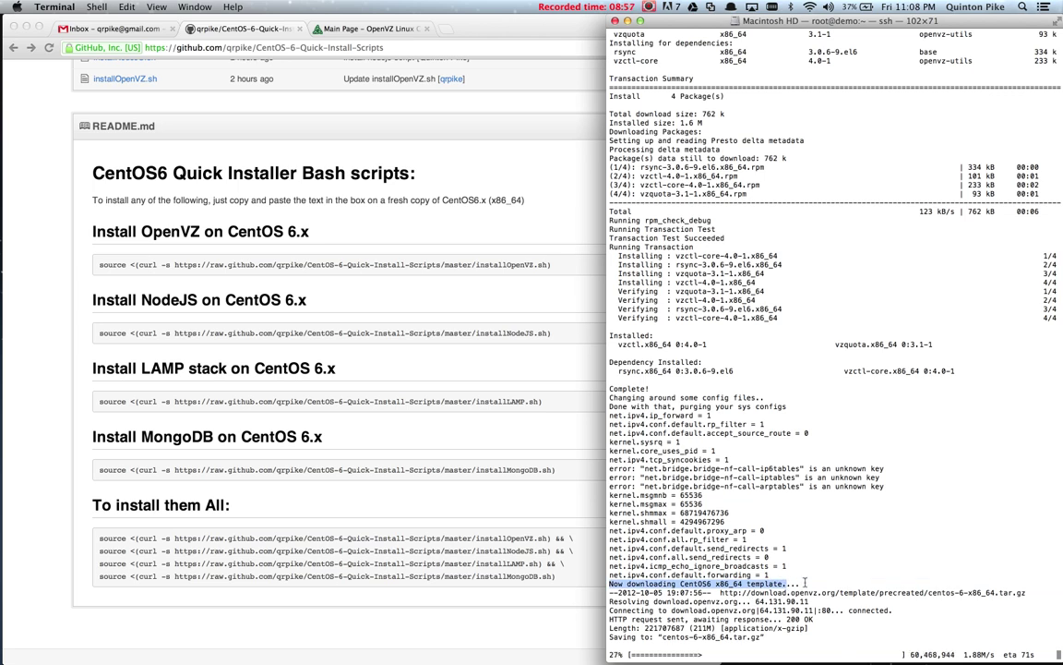
pyautogui.click(805, 582)
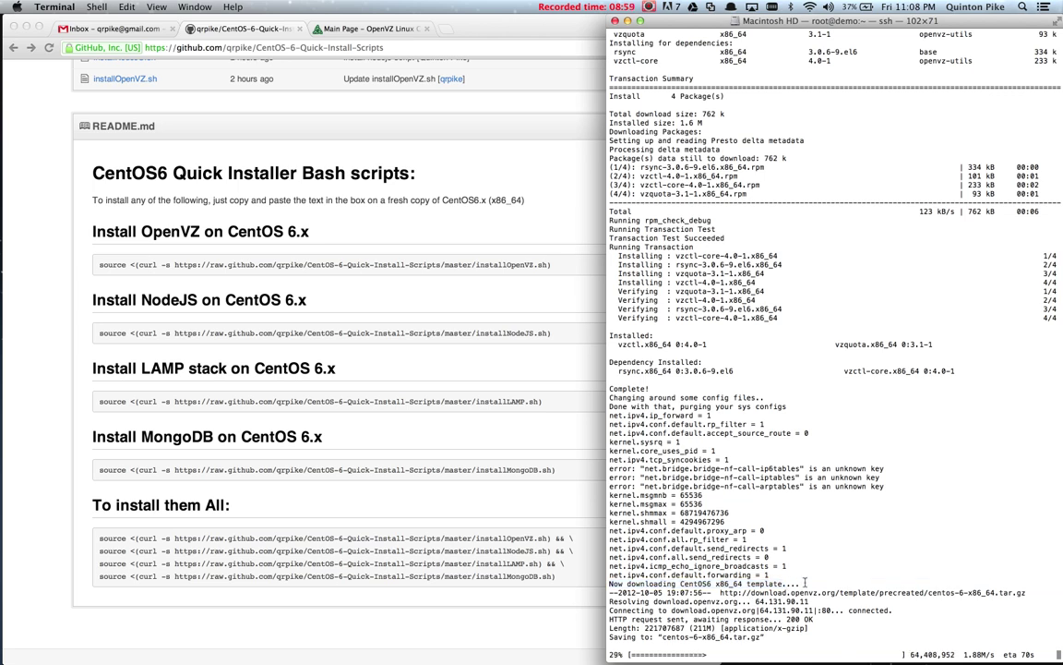
pyautogui.moveTo(866, 592); pyautogui.dragTo(721, 593)
pyautogui.press('super+c')
# Load the precreated template address in a new Chrome tab and scroll through the template listing
pyautogui.click(497, 600)
pyautogui.press('super+t')
pyautogui.press('super+v')
pyautogui.press('Return')
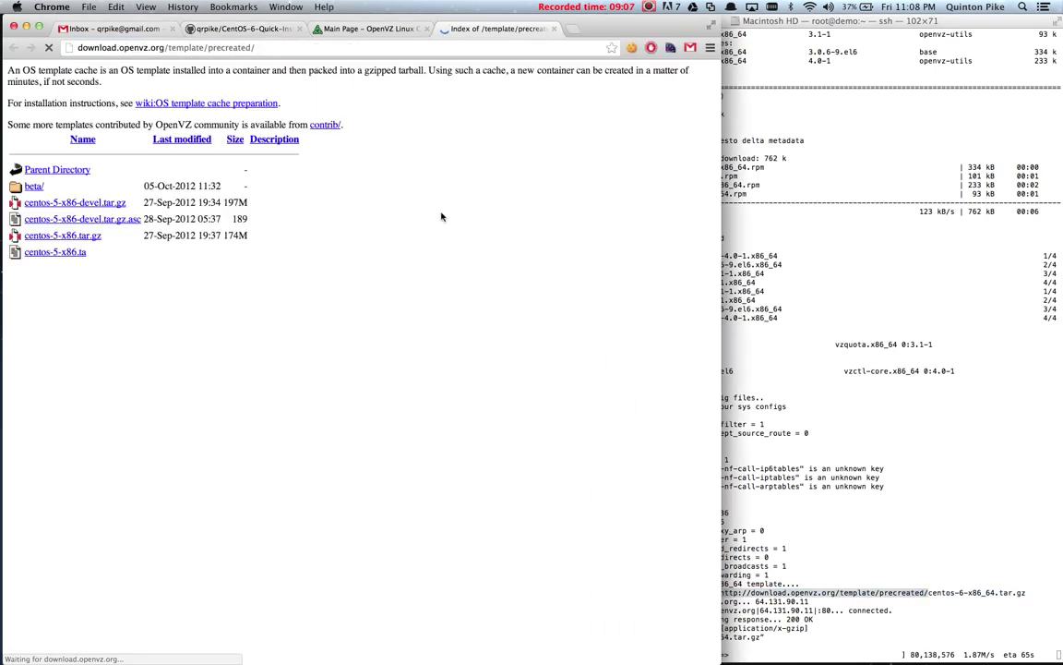
pyautogui.scroll(-2, 389, 199)
pyautogui.scroll(-20, 389, 200)
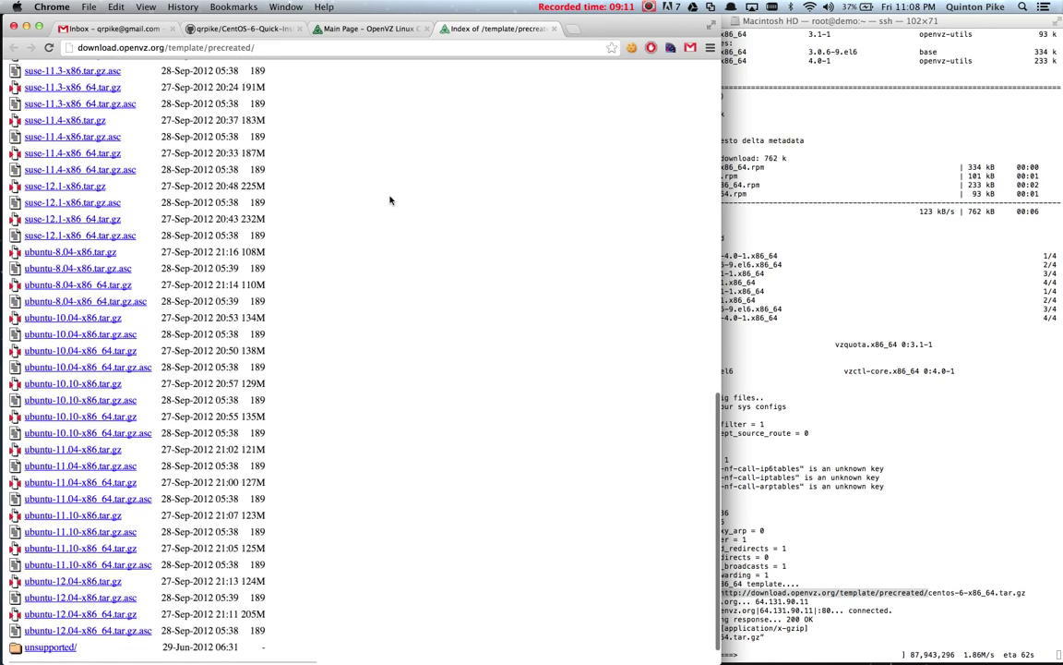
pyautogui.scroll(-1, 389, 200)
pyautogui.scroll(5, 390, 199)
pyautogui.scroll(10, 389, 199)
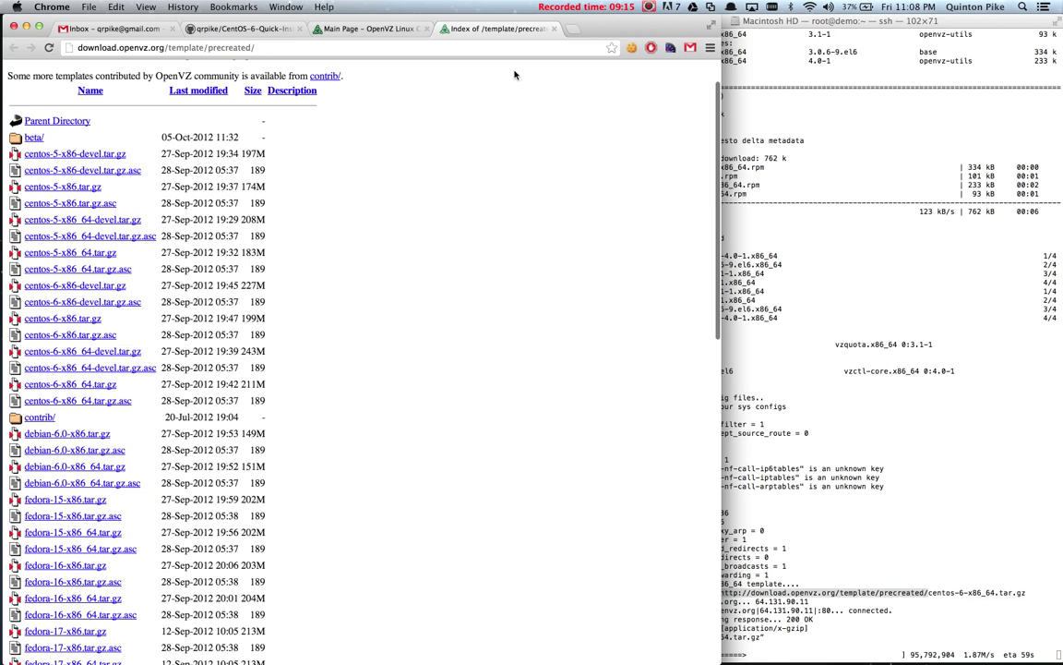
pyautogui.click(808, 300)
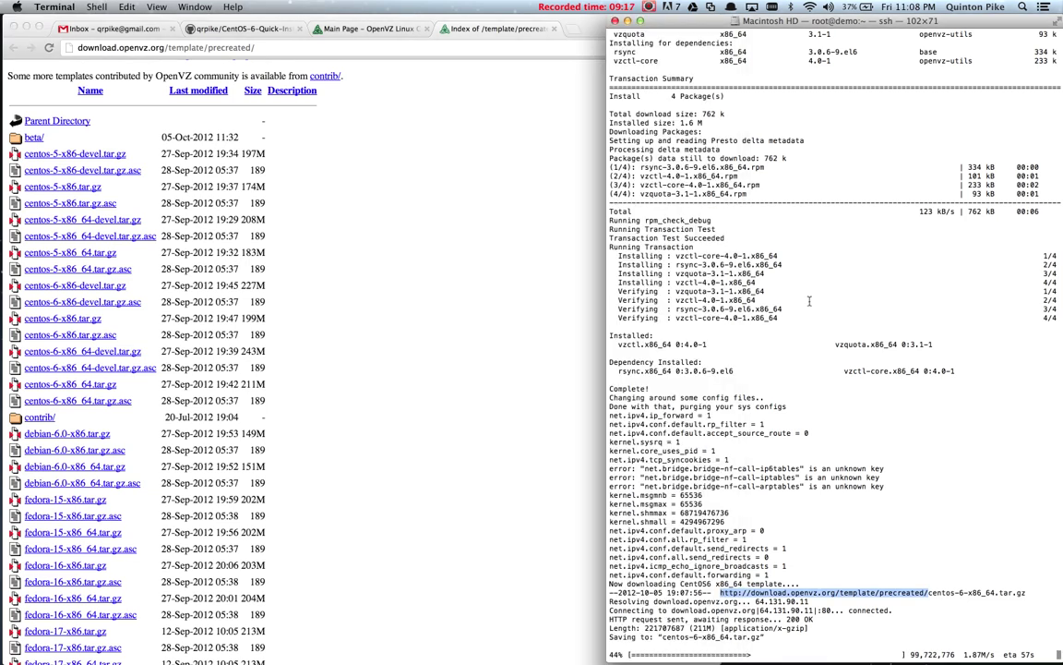
# Resize the SSH window and wait for the 211M centos-6-x86_64 template download to complete
pyautogui.click(684, 297)
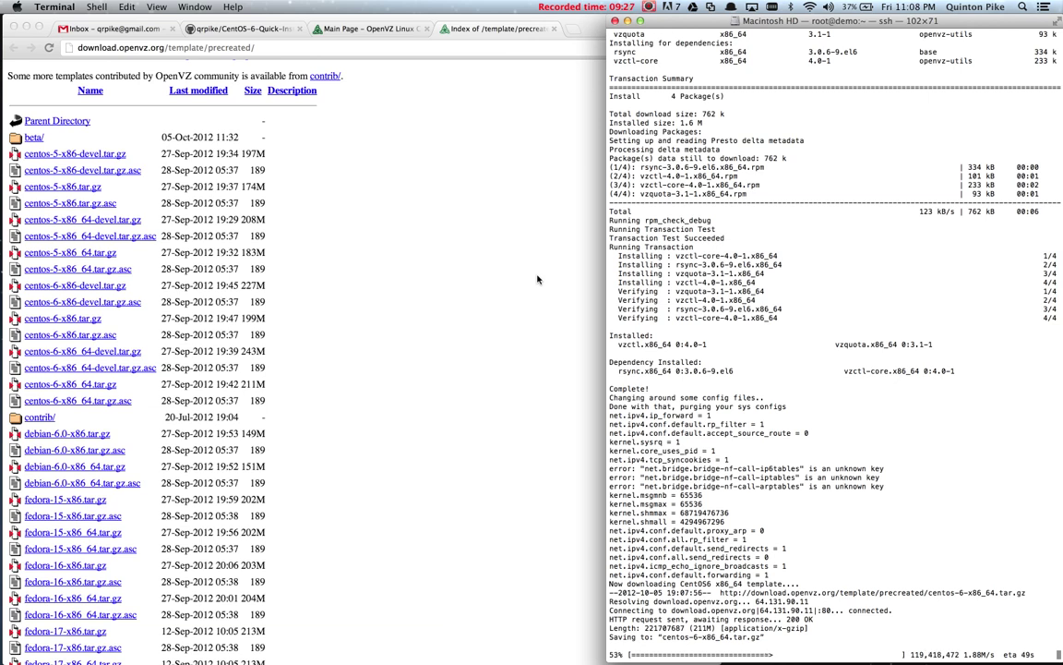
pyautogui.moveTo(607, 658); pyautogui.dragTo(474, 595)
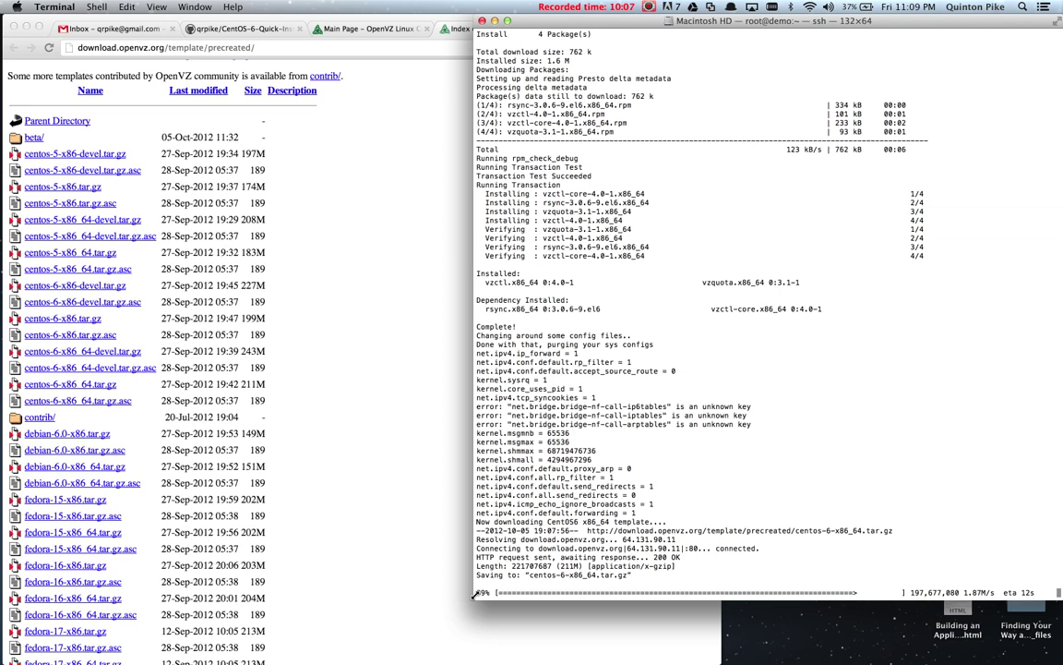
pyautogui.doubleClick(569, 565)
pyautogui.tripleClick(608, 563)
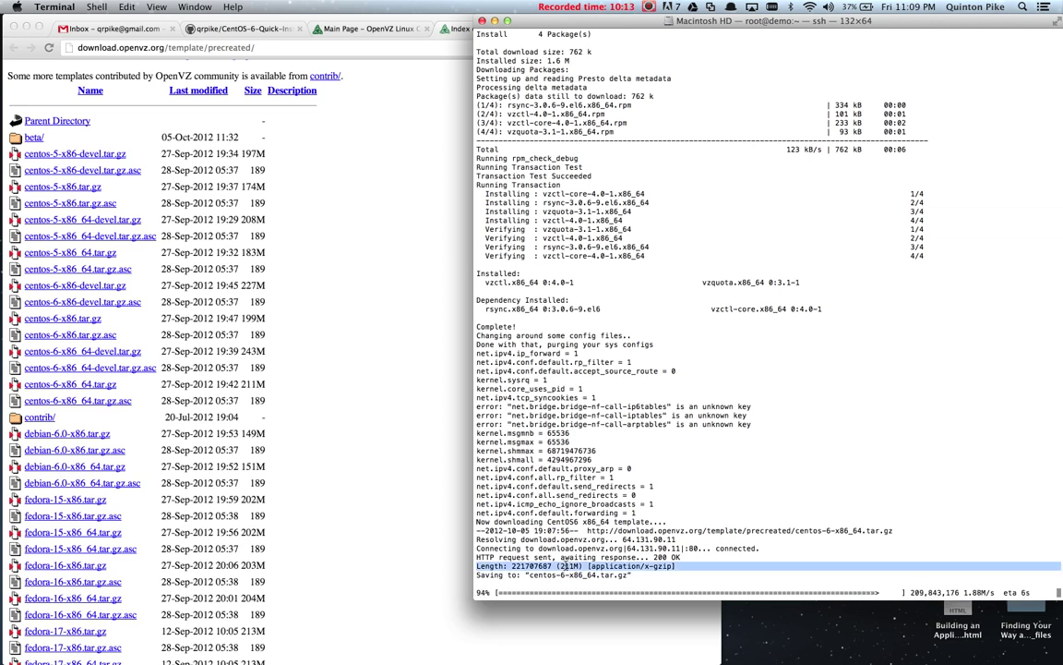
pyautogui.click(591, 487)
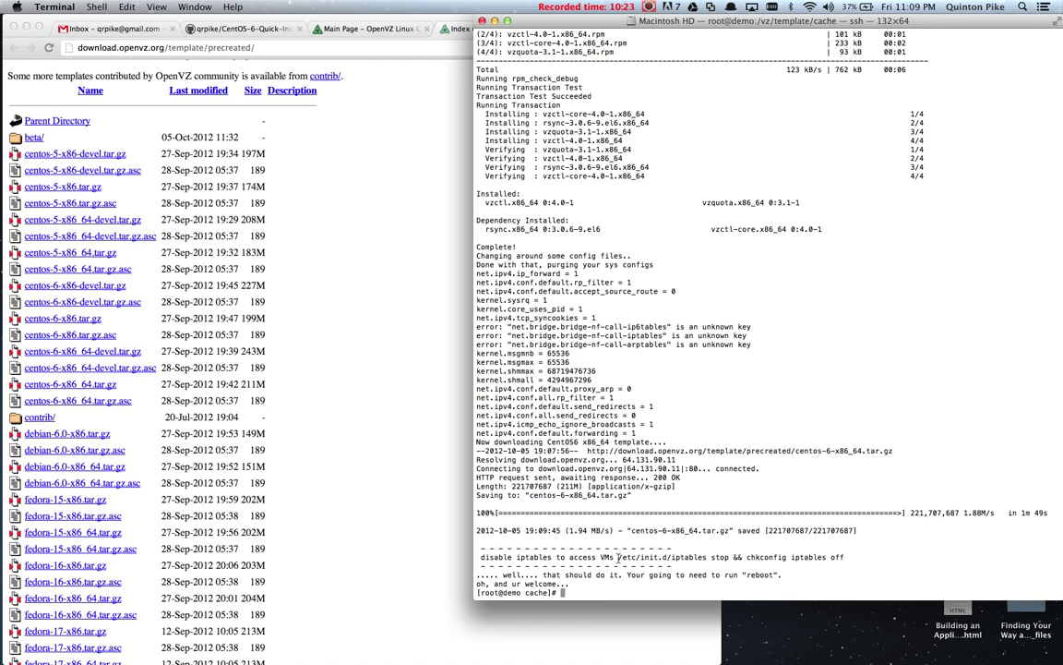
# Stop and disable iptables using the command from the script's closing hint
pyautogui.moveTo(617, 557); pyautogui.dragTo(846, 549)
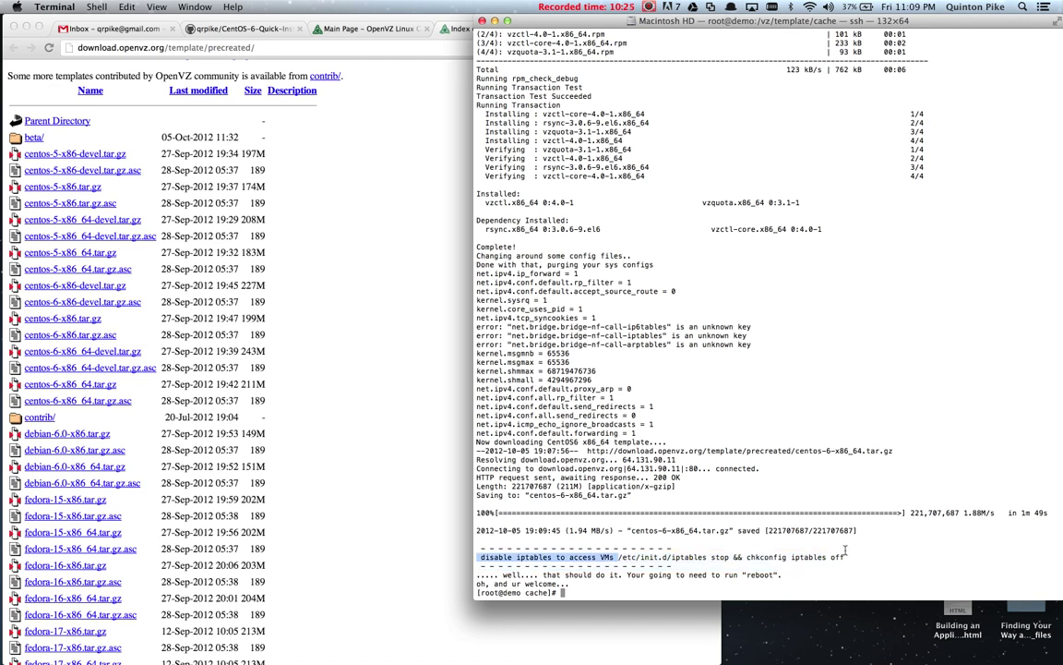
pyautogui.click(812, 562)
pyautogui.press('super+v')
pyautogui.press('Return')
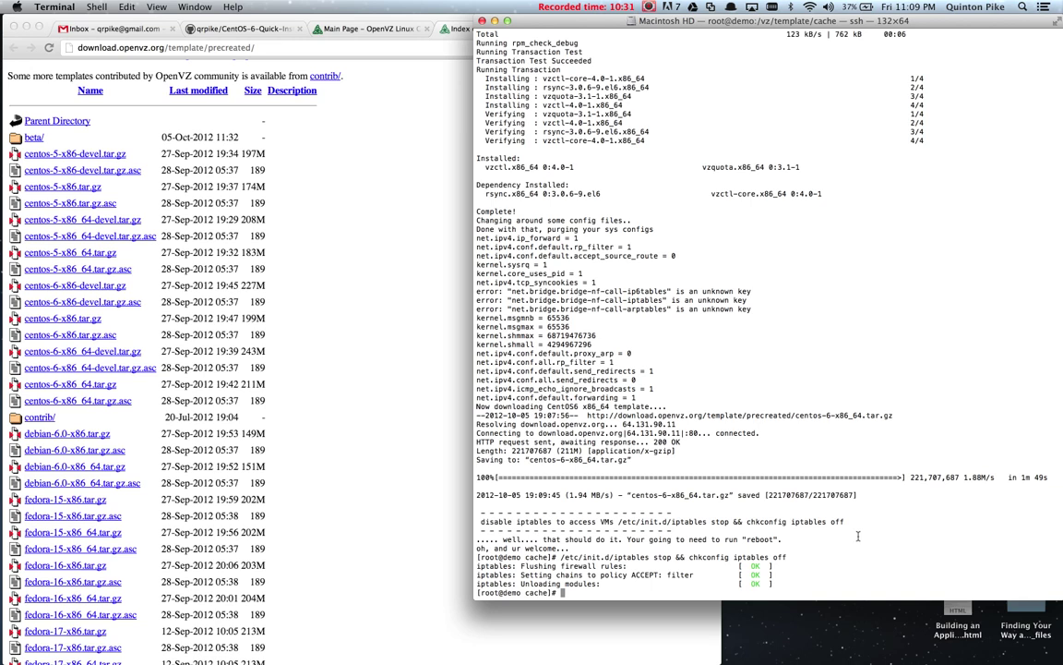
pyautogui.moveTo(747, 521); pyautogui.dragTo(854, 522)
pyautogui.click(789, 554)
# Run reboot and watch the VM console as CentOS shuts down
pyautogui.write('reboot')
pyautogui.press('Return')
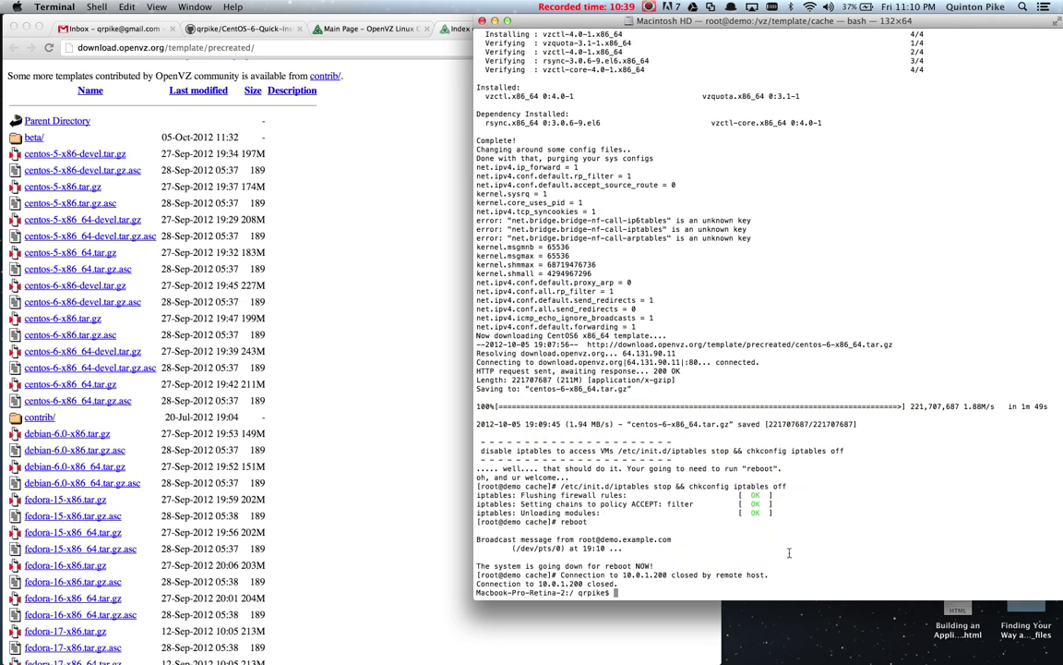
pyautogui.press('super+Tab')
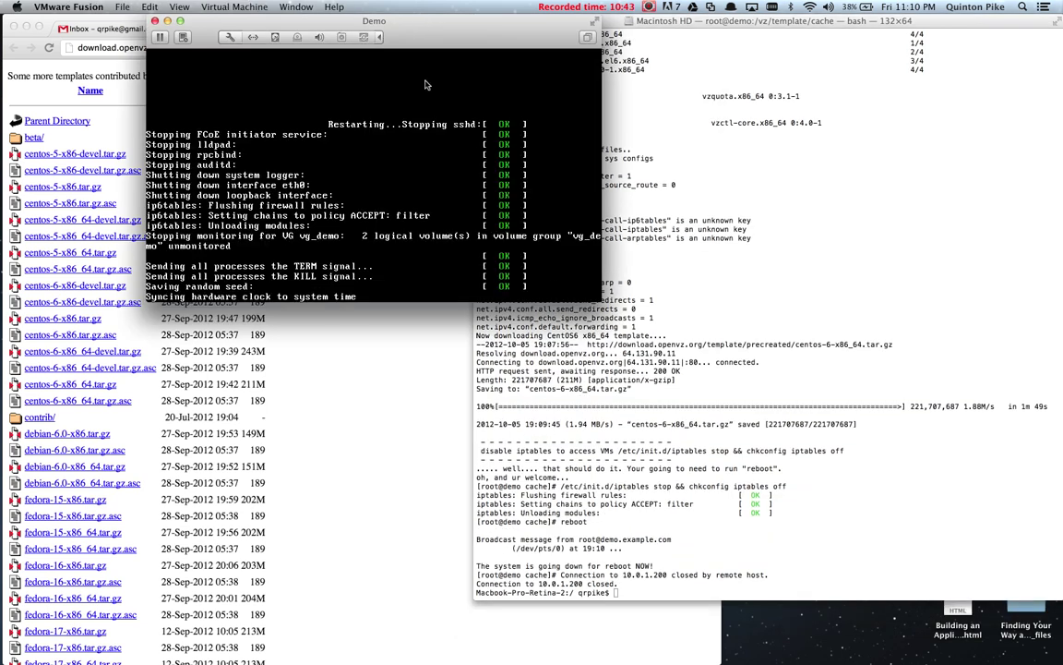
pyautogui.moveTo(425, 27); pyautogui.dragTo(433, 97)
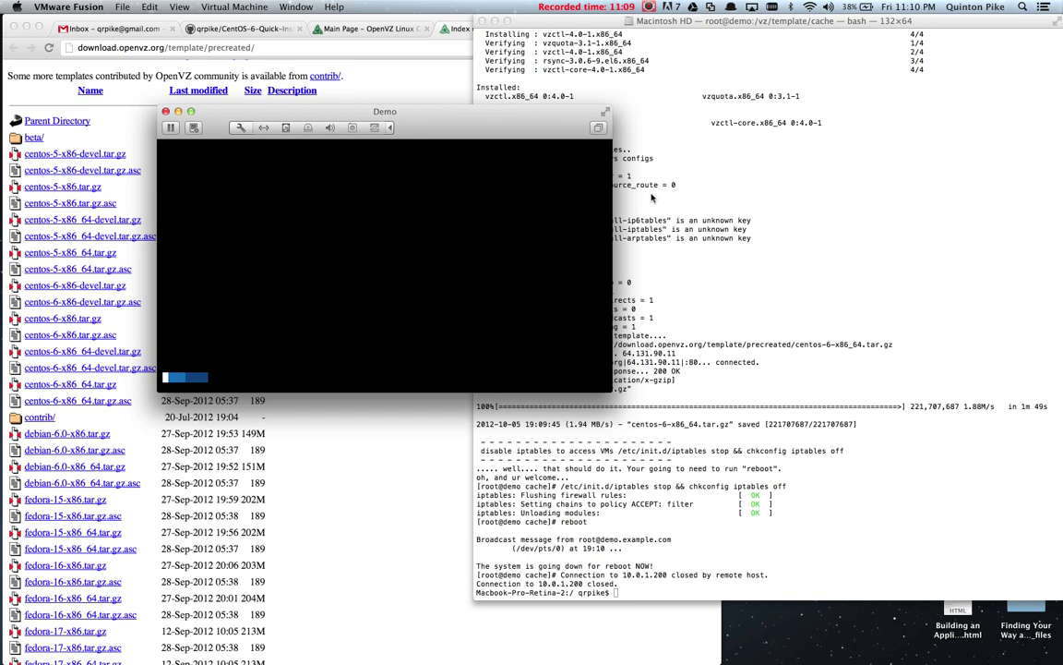
pyautogui.click(715, 349)
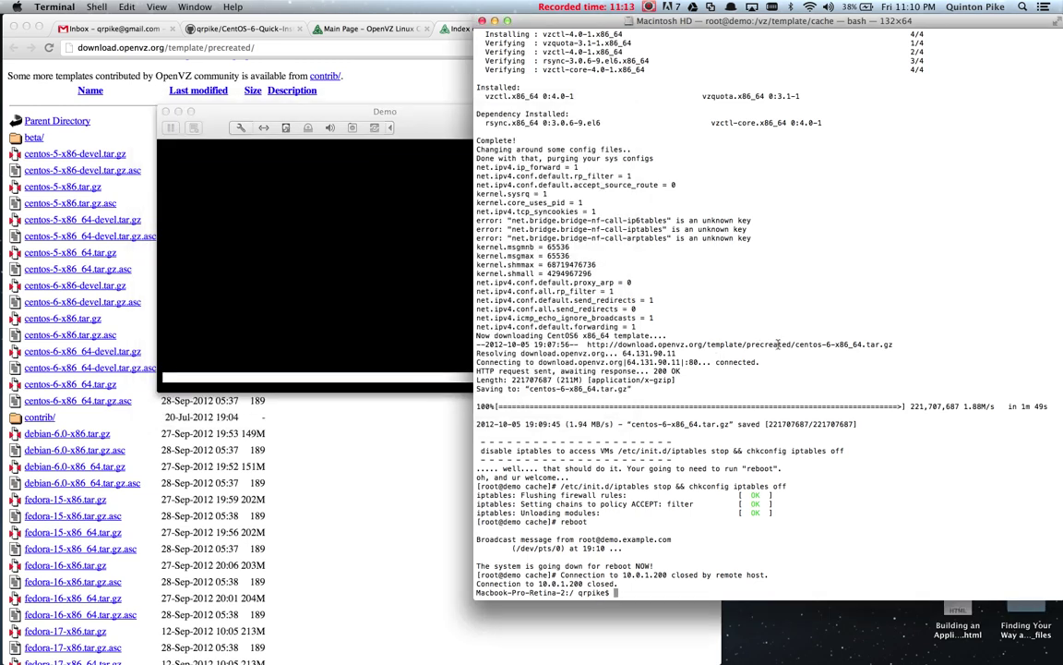
pyautogui.doubleClick(816, 344)
pyautogui.moveTo(842, 345); pyautogui.dragTo(862, 345)
pyautogui.write('ssh root@10.0.1.200')
pyautogui.press('Return')
pyautogui.press('Return')
pyautogui.hotkey('ctrl', 'l')
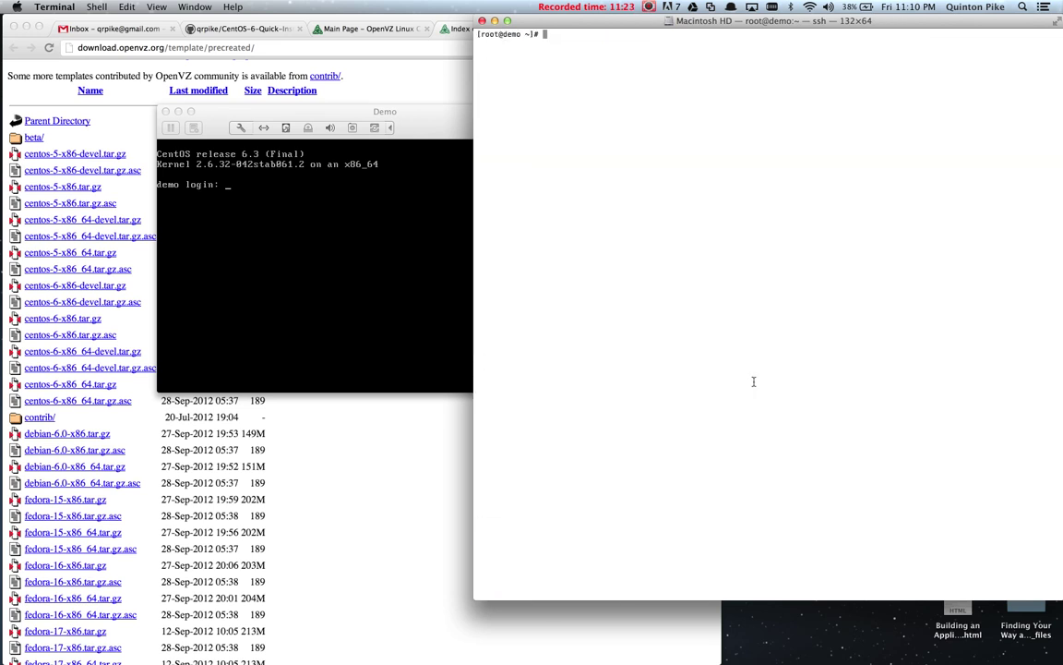
# Run vzctl create 101 --ostemplate centos-6-x86_64 --config basic --ipadd 10.0.1.201, checking vzlist -a before and after
pyautogui.write('vzlist -a')
pyautogui.press('Return')
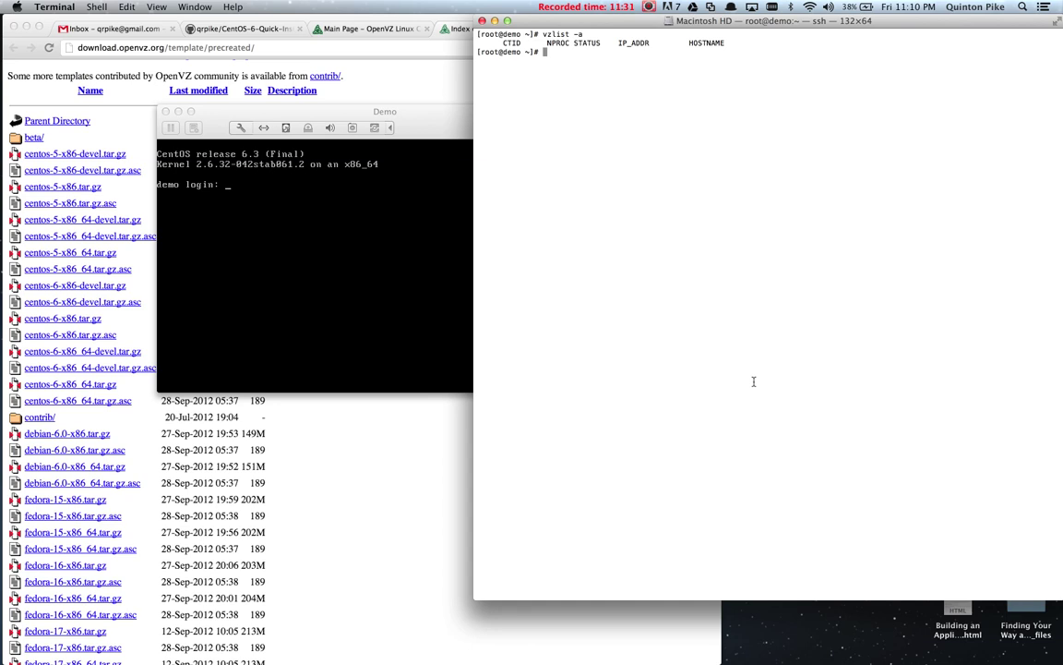
pyautogui.write('vzctl create 101 --ostemplate centos-6-x86_64')
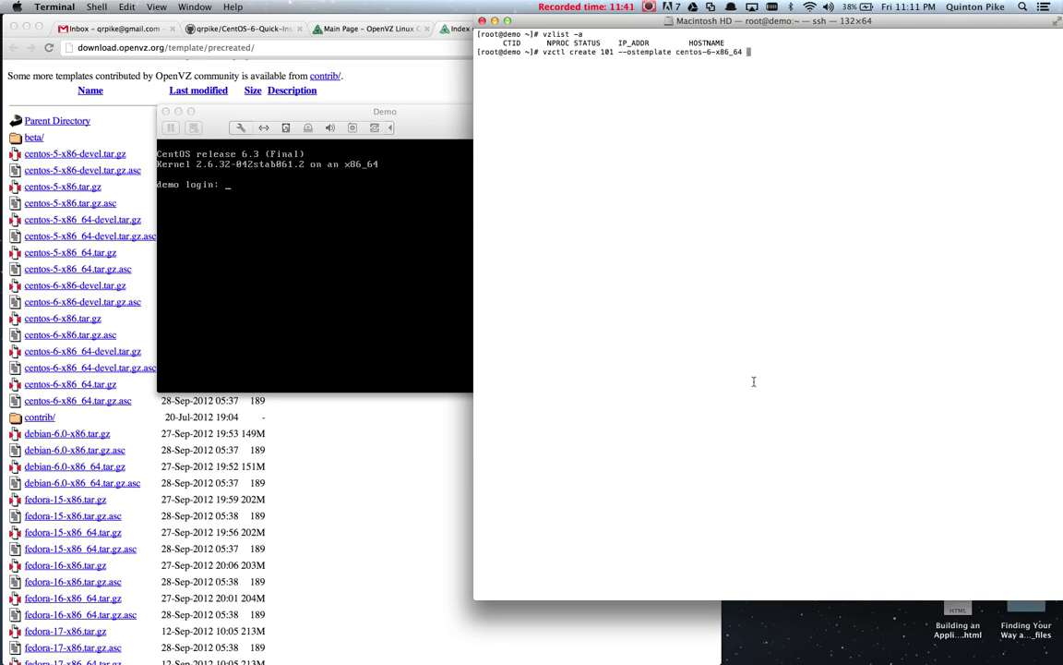
pyautogui.write(' --config basic --ipadd 10.0.1.201')
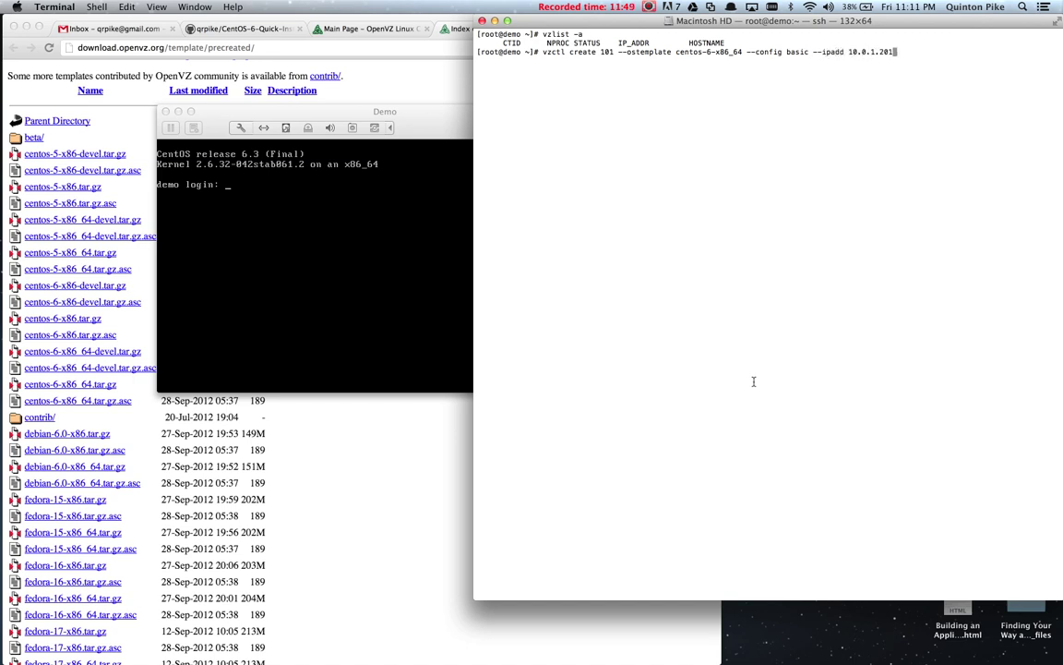
pyautogui.press('Return')
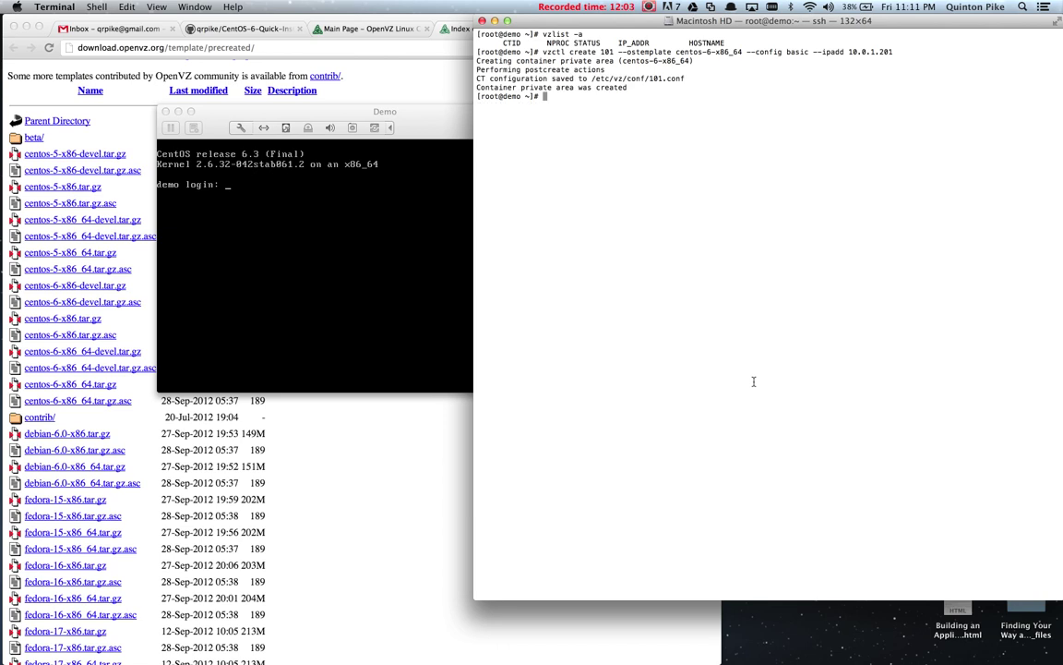
pyautogui.write('vzlist -a')
pyautogui.press('Return')
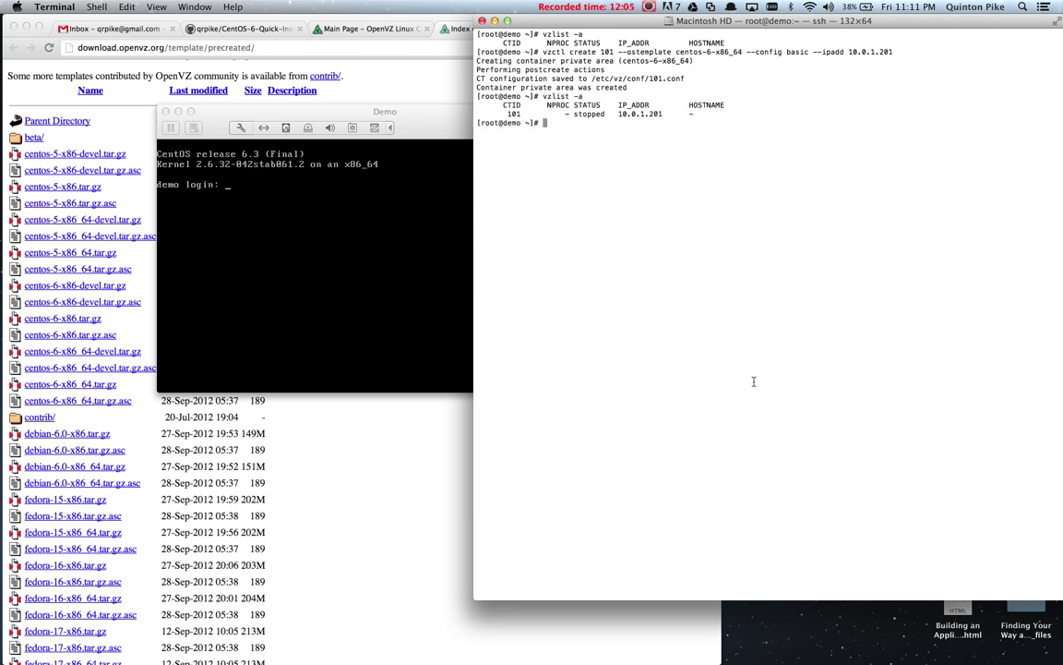
pyautogui.doubleClick(512, 112)
# Give container 101 nameserver 8.8.8.8 and a root password, saved with vzctl set
pyautogui.press('super+c')
pyautogui.click(523, 107)
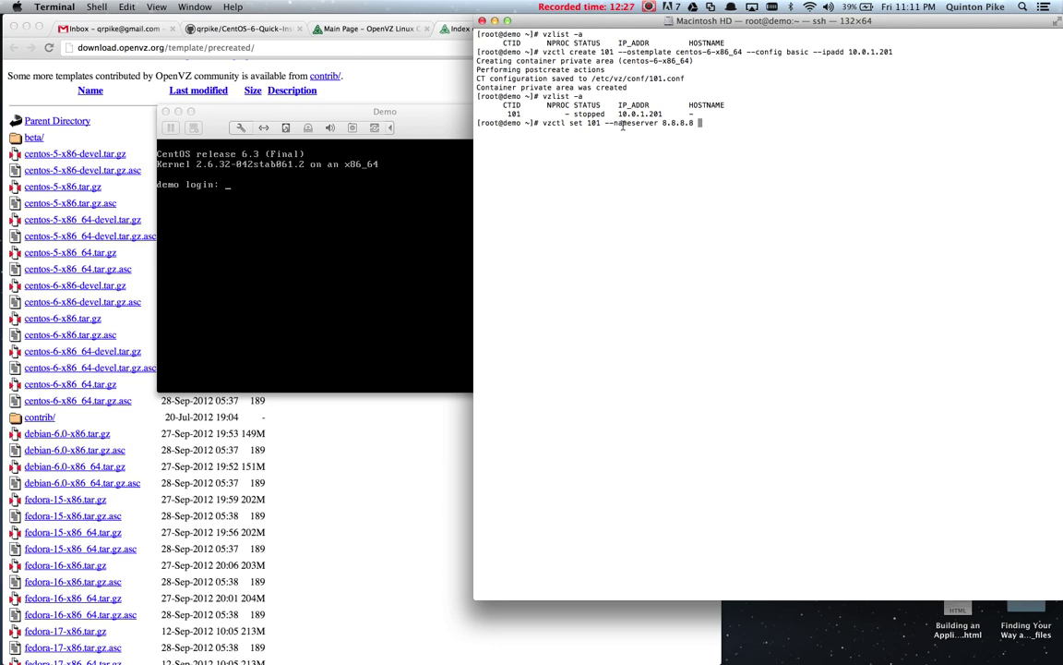
pyautogui.press('Return')
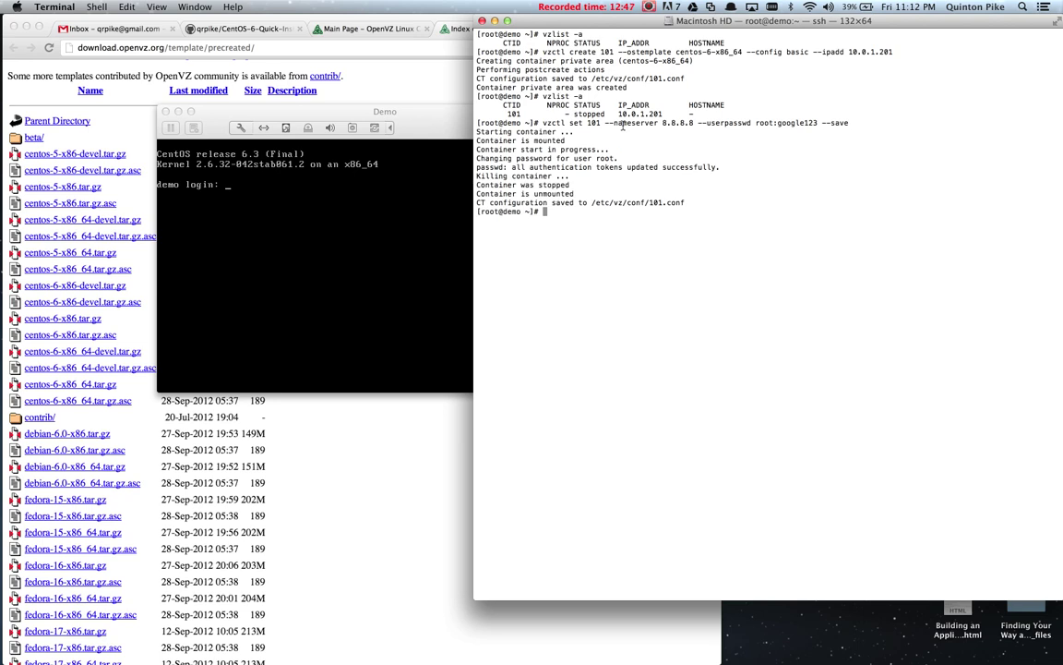
# Start container 101, confirm with vzlist -a it runs at 10.0.1.201, and select that IP
pyautogui.write('vzlist -a')
pyautogui.press('Return')
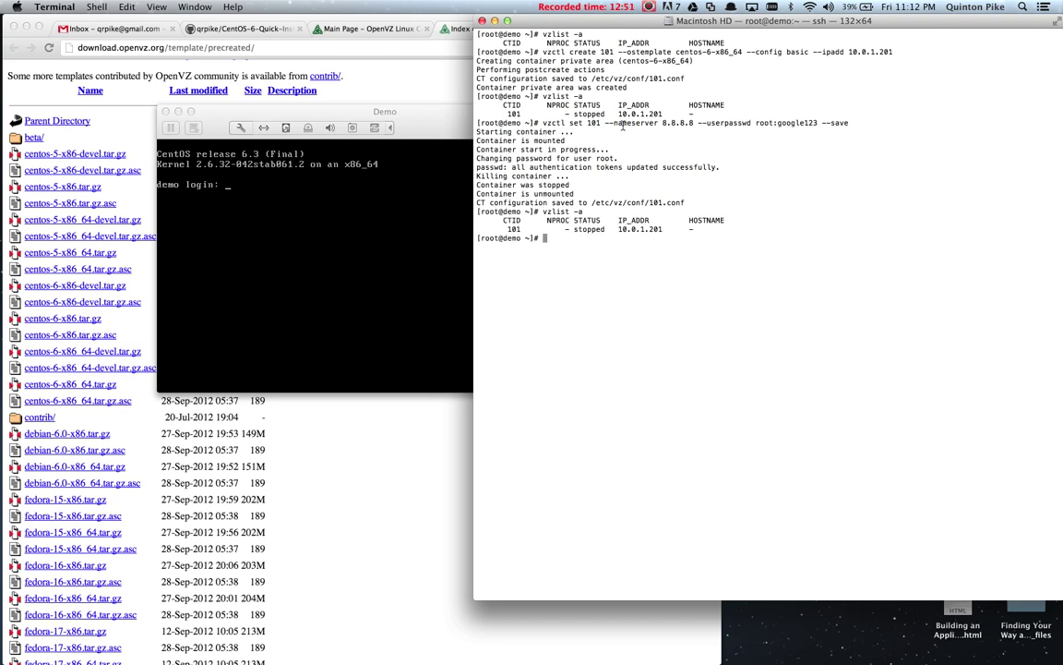
pyautogui.write('vzctl start 101')
pyautogui.press('Return')
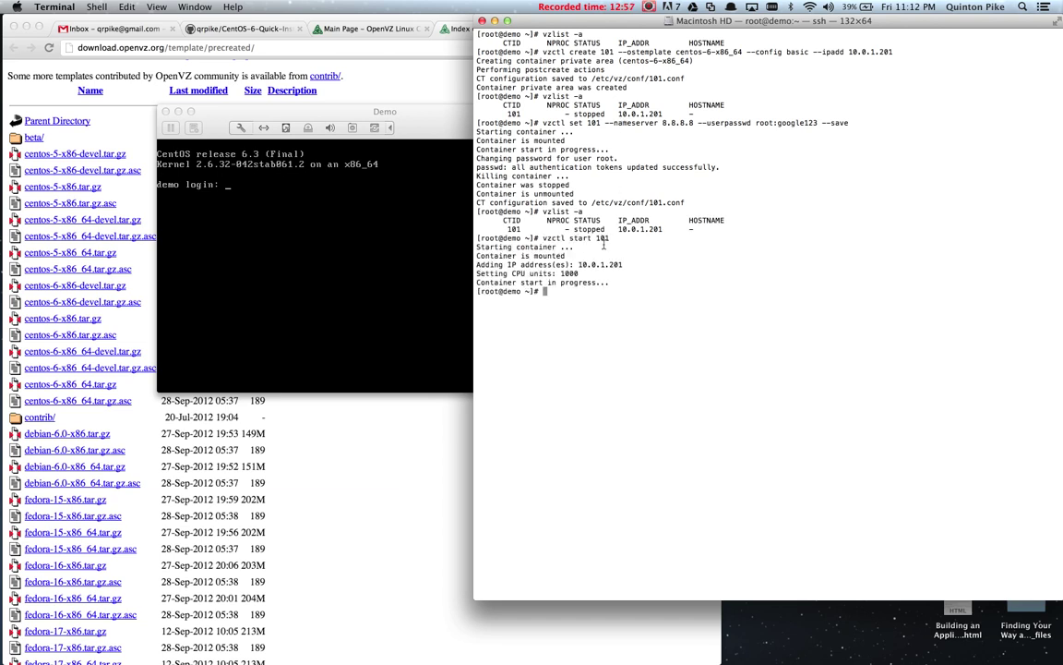
pyautogui.write('vzlist -a')
pyautogui.press('Return')
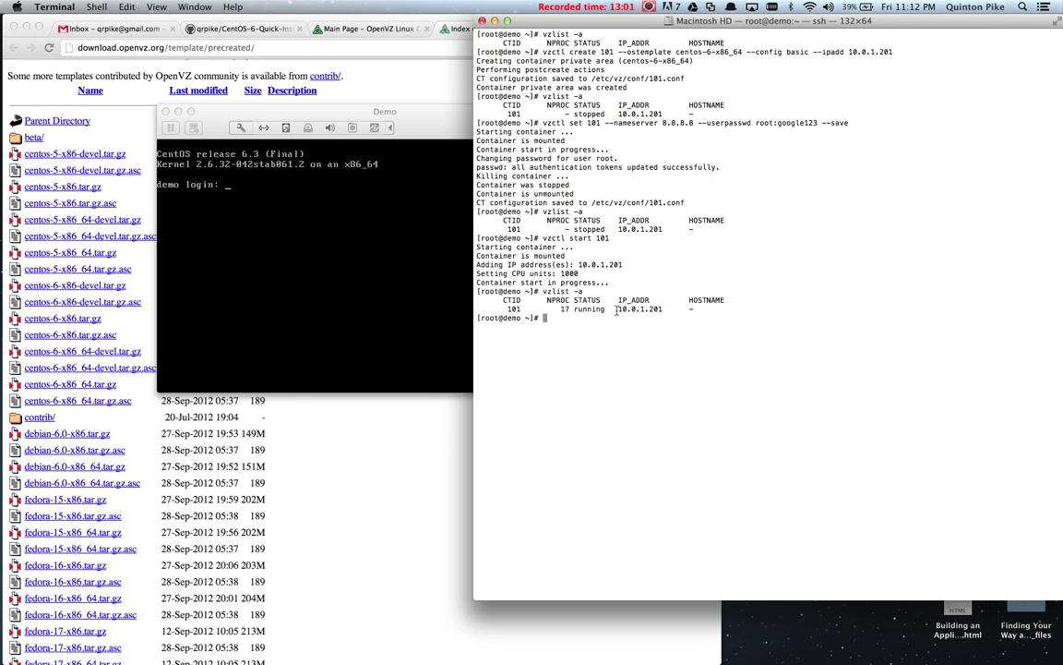
pyautogui.moveTo(618, 311); pyautogui.dragTo(661, 310)
# Load 10.0.1.201 in a new Chrome tab, showing the Apache 2 Test Page
pyautogui.press('super+c')
pyautogui.click(435, 456)
pyautogui.press('super+t')
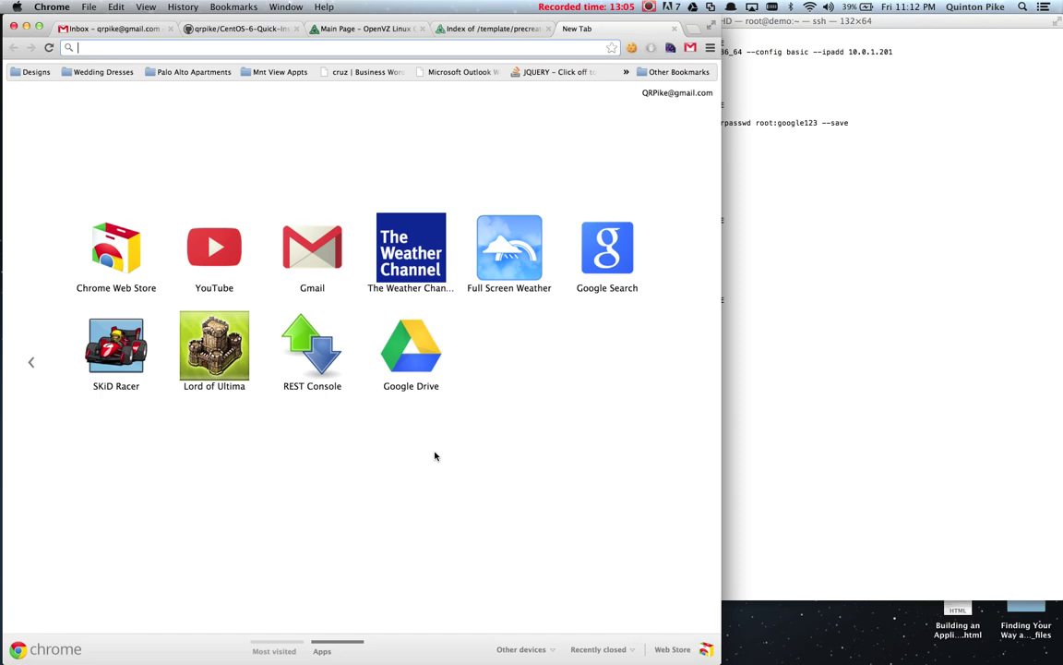
pyautogui.press('super+v')
pyautogui.press('Return')
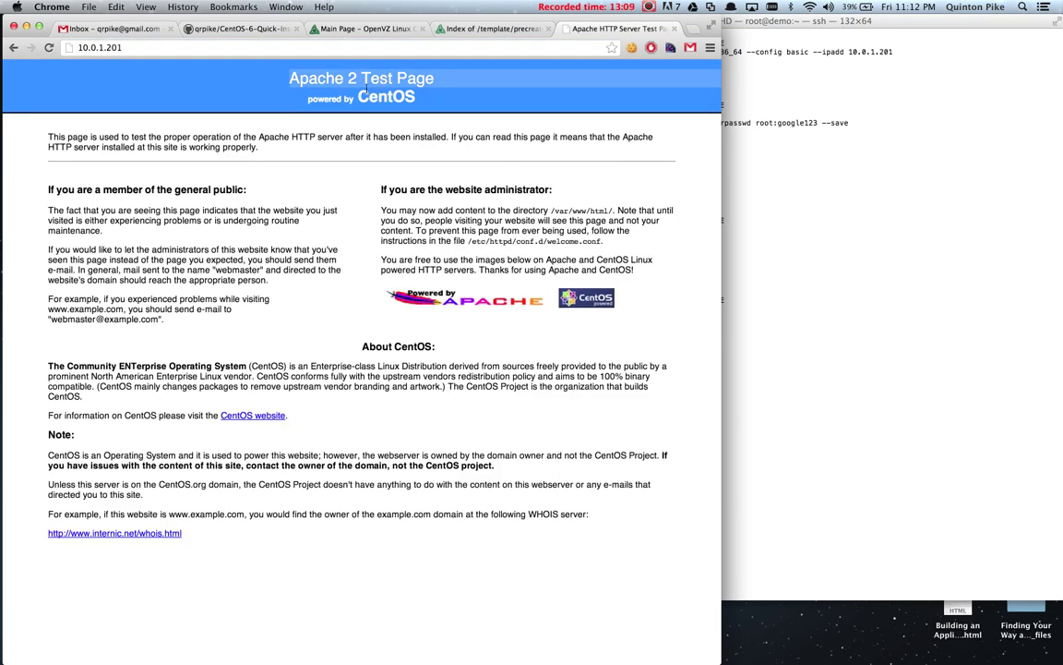
pyautogui.click(747, 225)
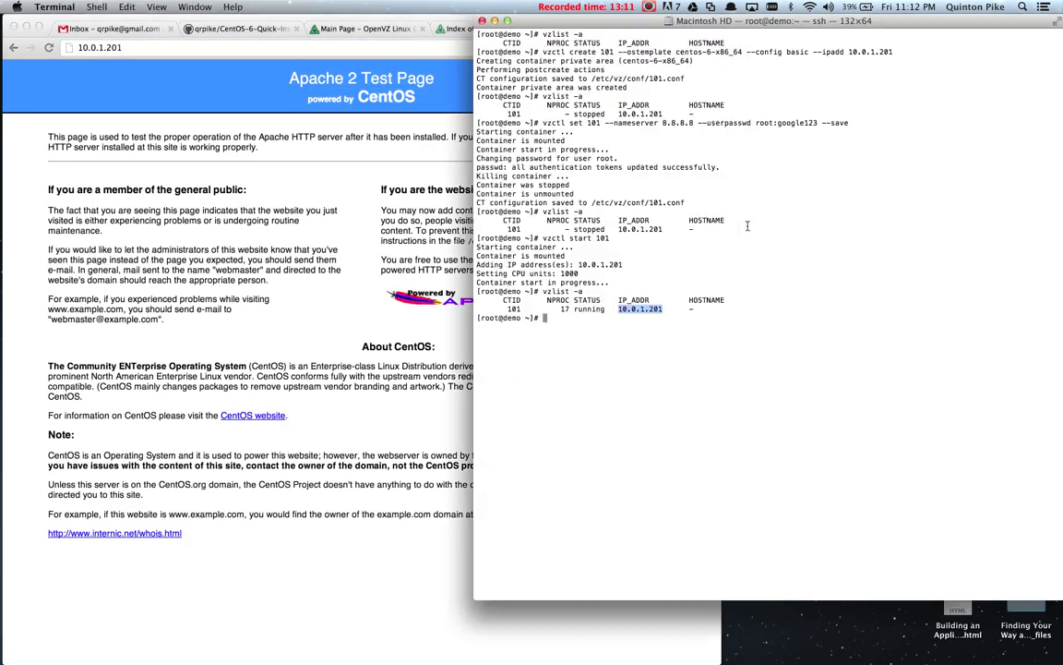
pyautogui.click(656, 270)
pyautogui.press('super+t')
pyautogui.write('ssh ')
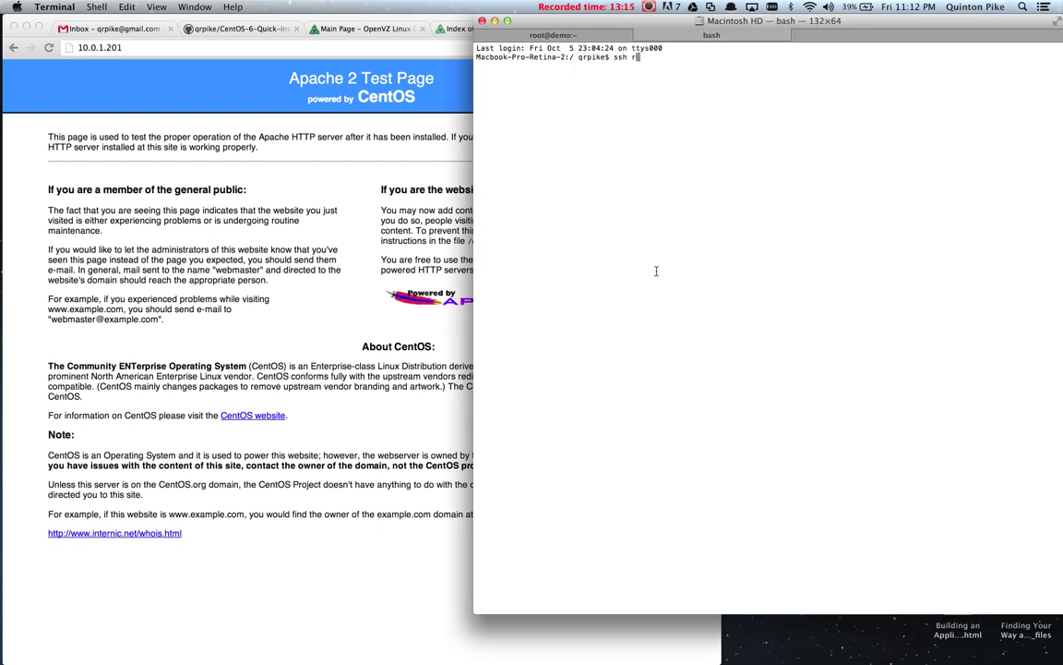
pyautogui.write('root@10.0.1.201')
pyautogui.press('Return')
pyautogui.write('yes')
pyautogui.press('Return')
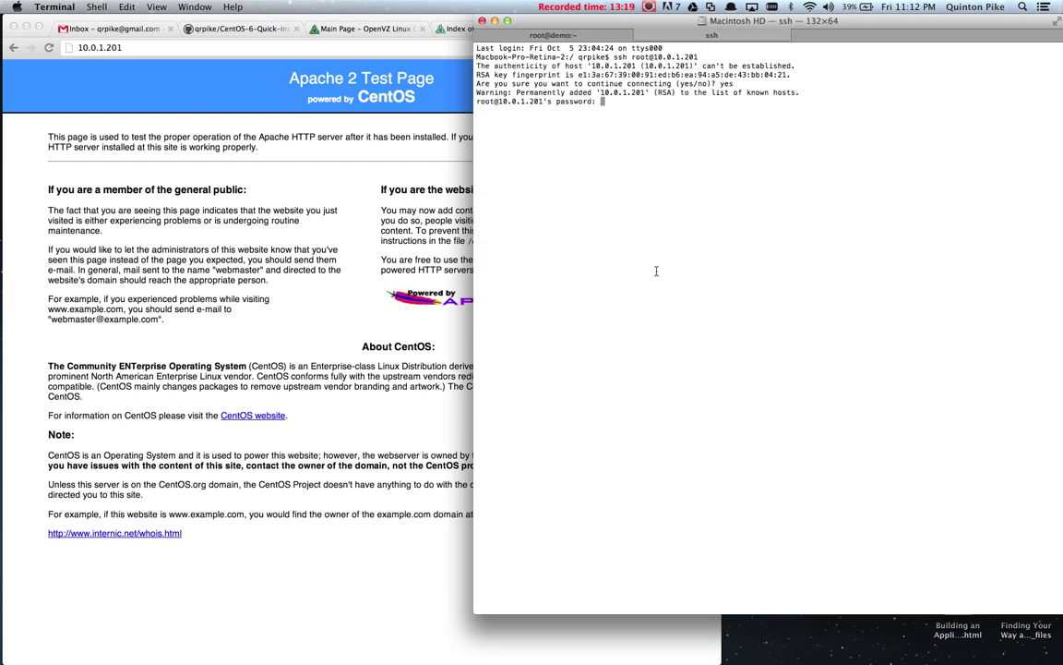
pyautogui.press('Return')
# Check the container's running processes with top from the filesystem root, then clear the screen
pyautogui.write('cd /')
pyautogui.press('Return')
pyautogui.write('top')
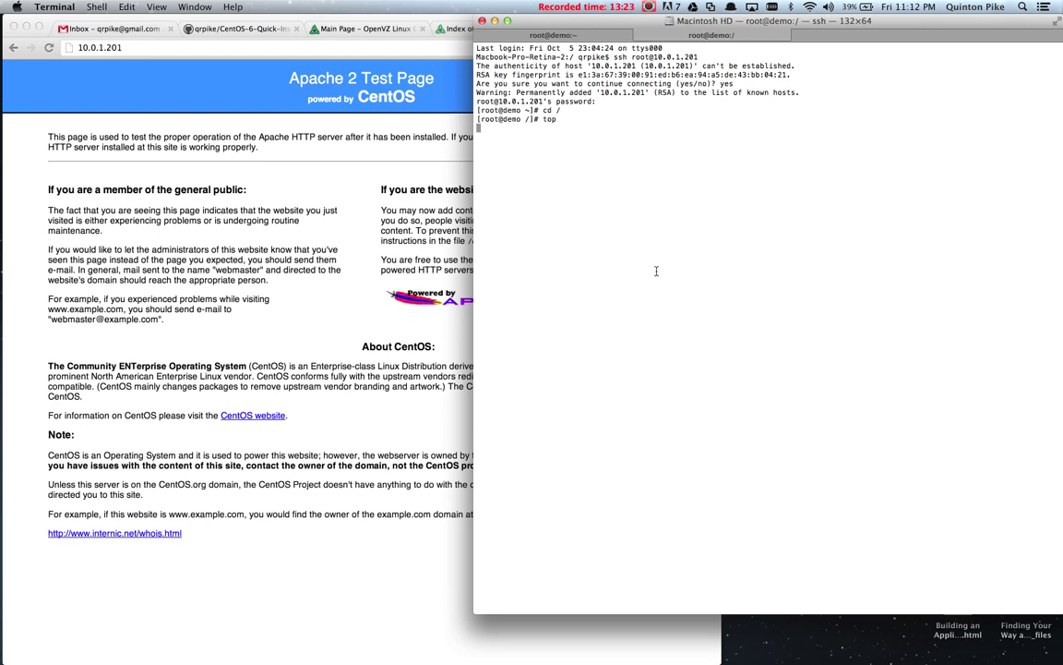
pyautogui.press('Return')
pyautogui.write('qclear')
pyautogui.press('Return')
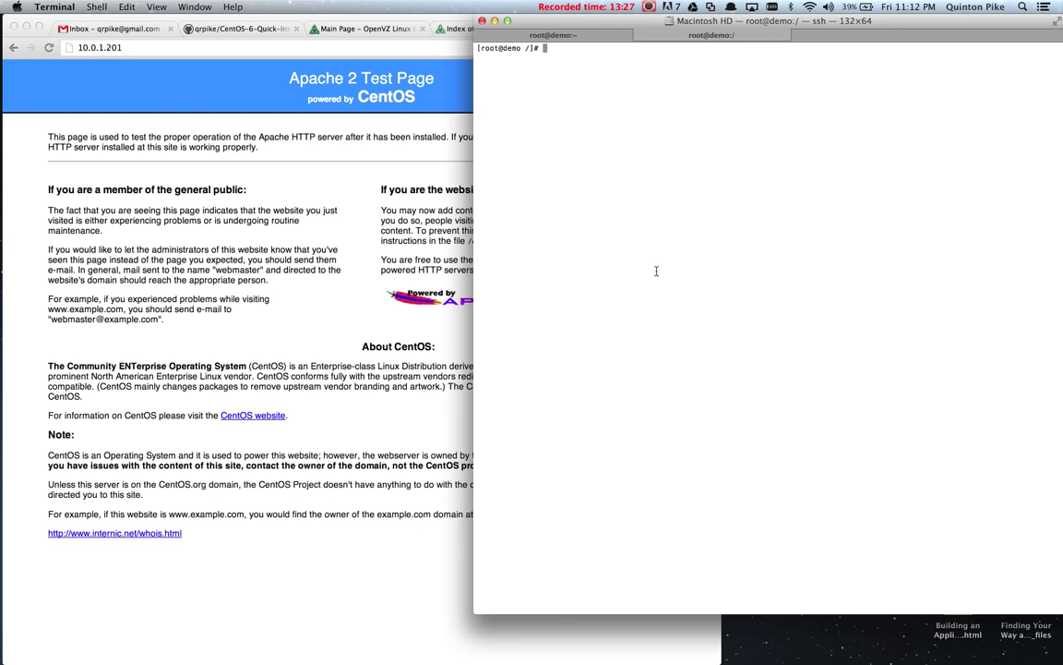
# Create /var/www/html/index.html in vi containing <h1>Welcome</h1> and save it
pyautogui.write('cd /var/www/html')
pyautogui.press('Return')
pyautogui.write('vi index.html')
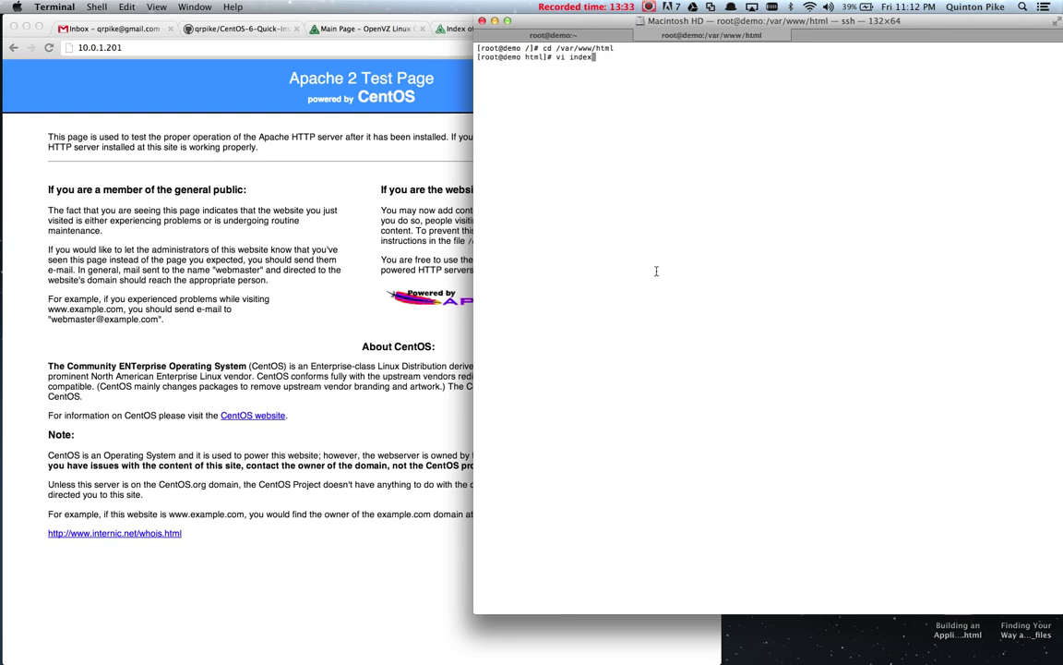
pyautogui.press('Return')
pyautogui.write('i<h1>W')
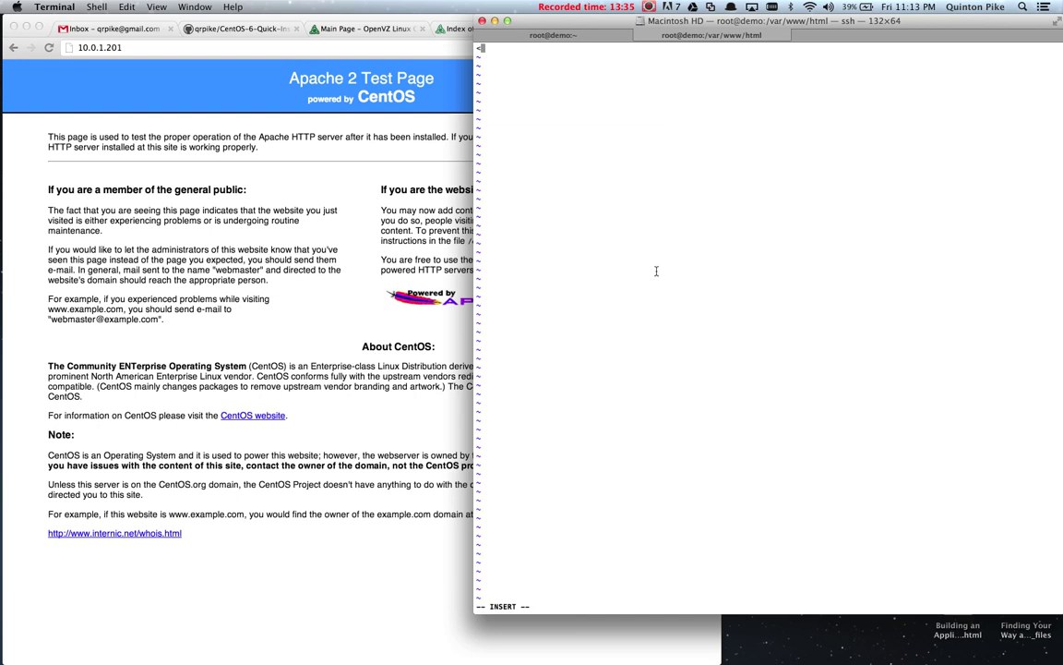
pyautogui.write('elcome</h1>')
pyautogui.press('Escape')
pyautogui.write(':wq')
pyautogui.press('Return')
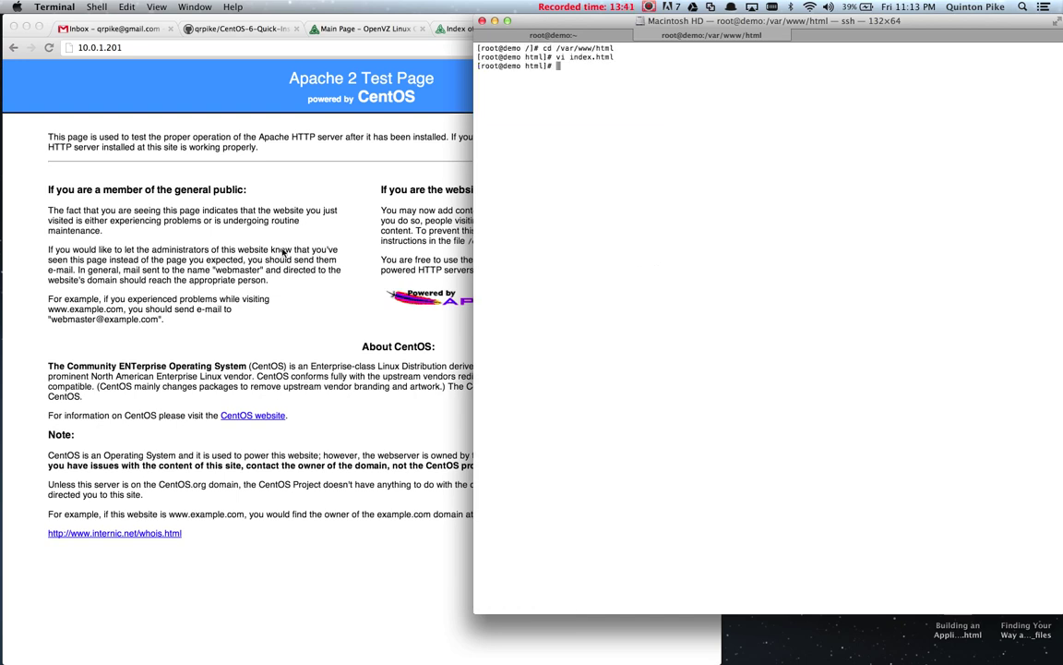
# Reload 10.0.1.201 in Chrome to show the Welcome heading, then close the container's Terminal tab
pyautogui.click(282, 248)
pyautogui.press('super+r')
pyautogui.press('super+r')
pyautogui.doubleClick(46, 69)
pyautogui.click(205, 92)
pyautogui.click(757, 163)
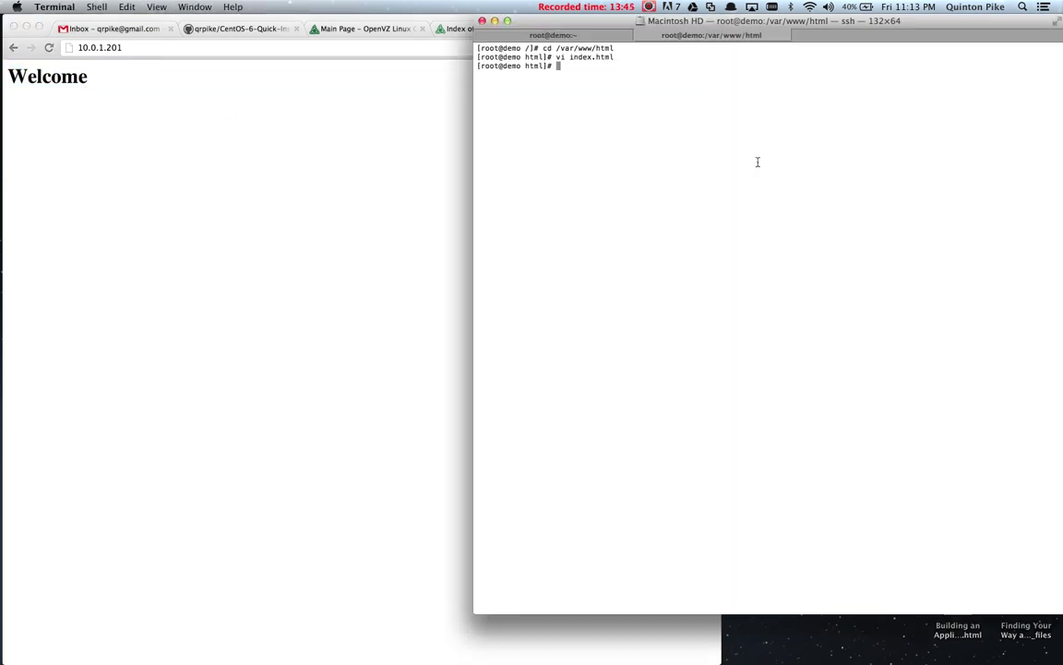
pyautogui.press('super+w')
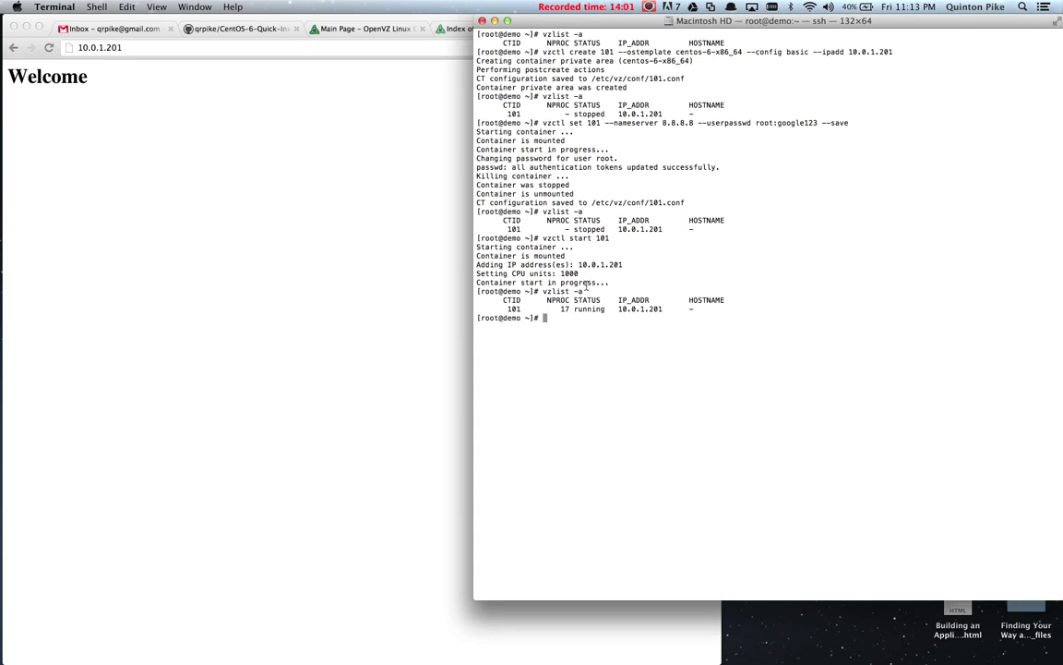
pyautogui.click(649, 7)
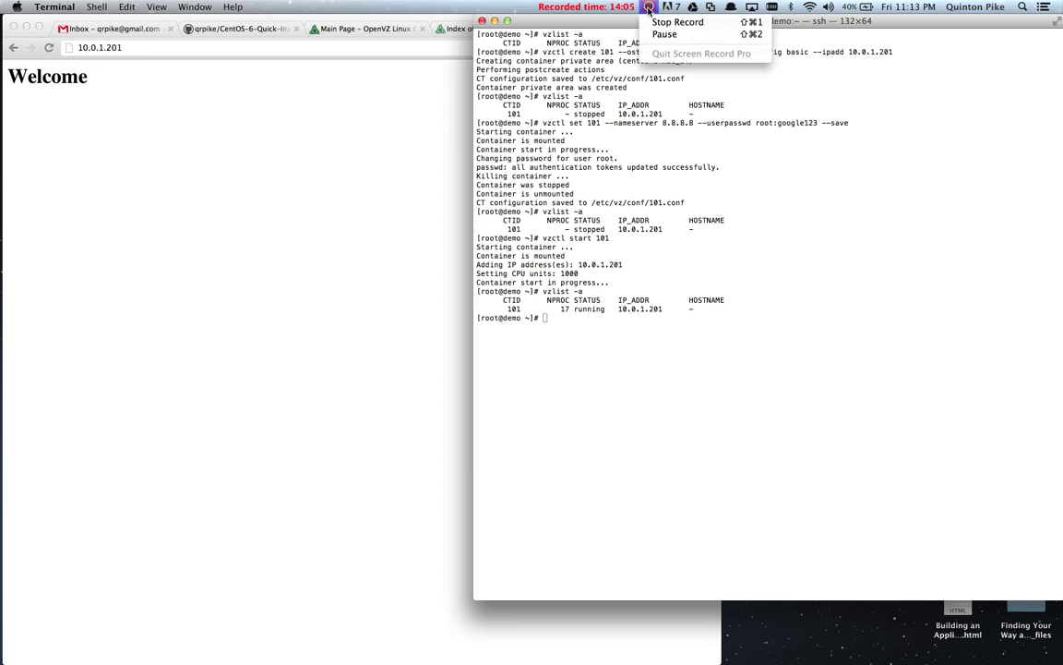